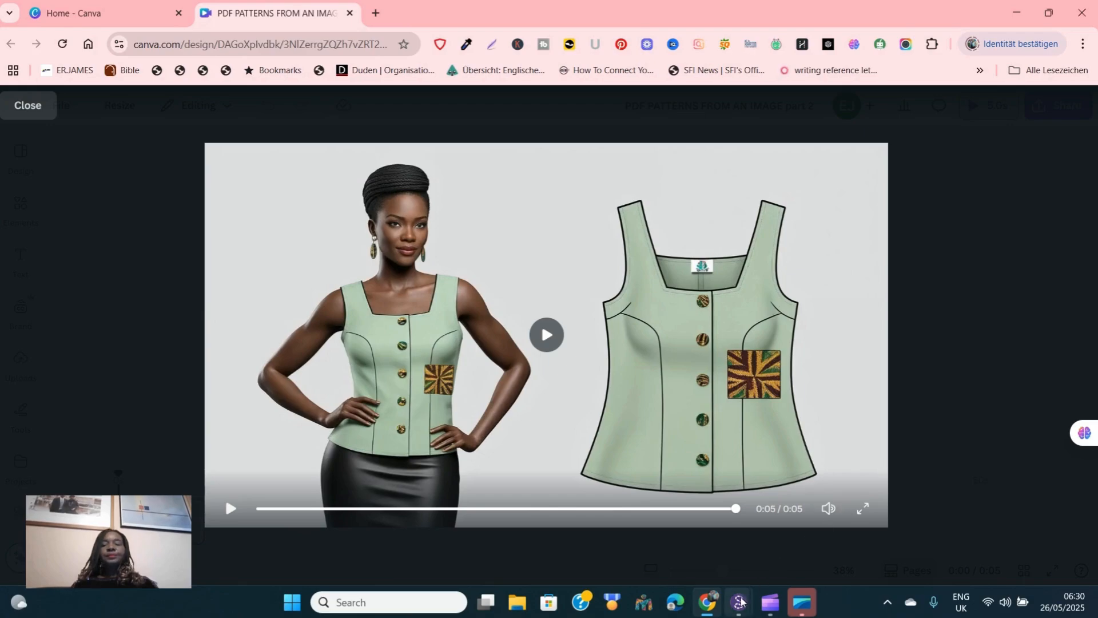
# In Seamly2D, switch to the back piece basic bodies size32-36 draft block and hide its Back arc and points group
pyautogui.click(740, 600)
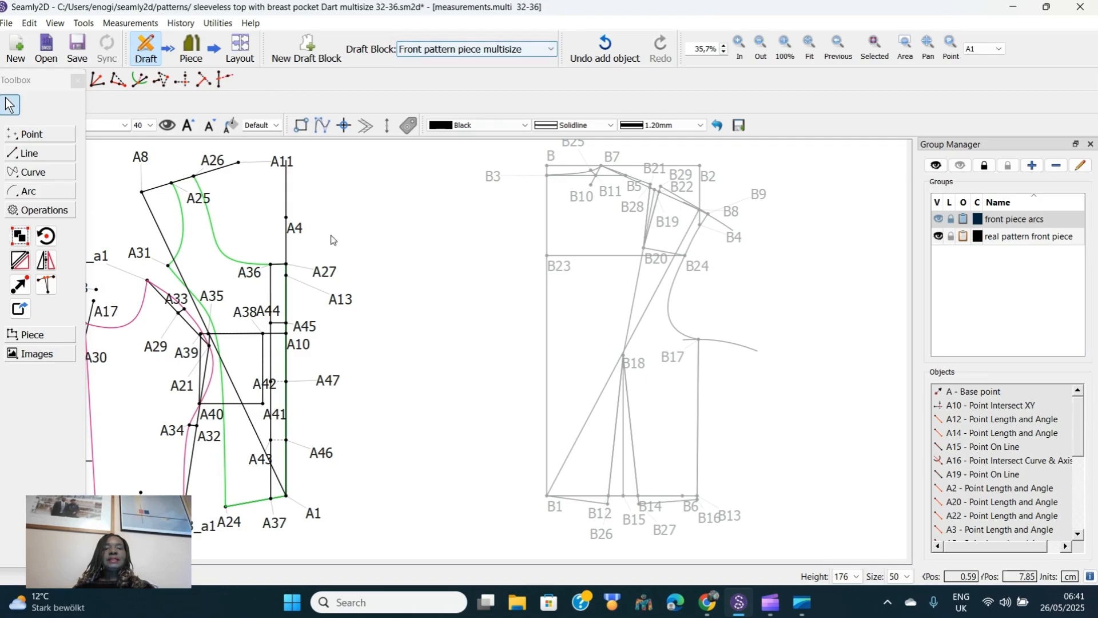
pyautogui.click(550, 50)
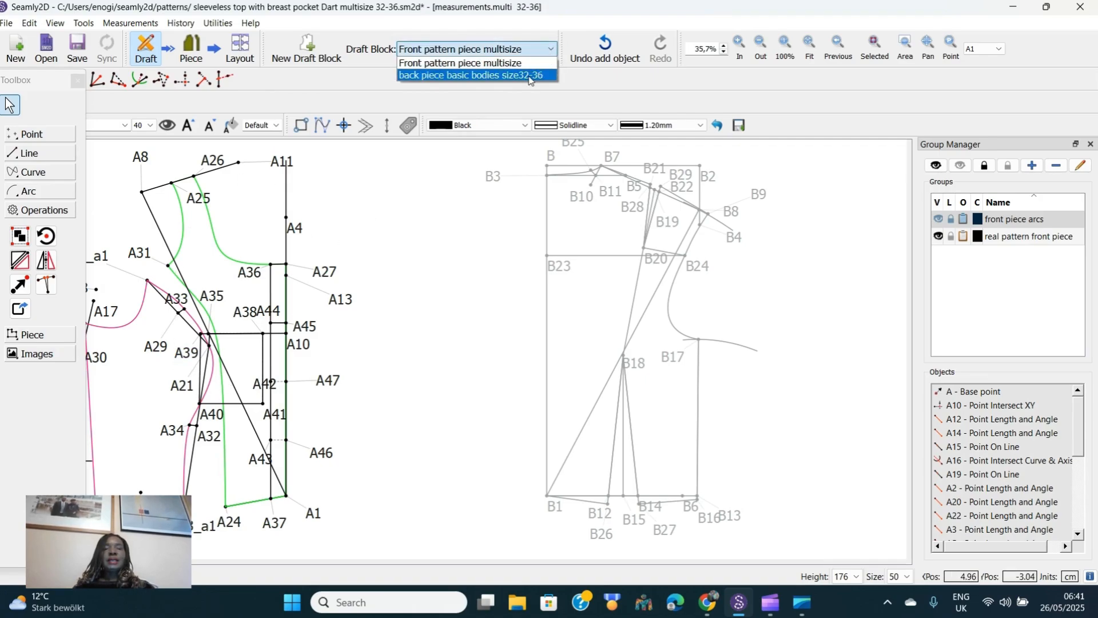
pyautogui.click(532, 75)
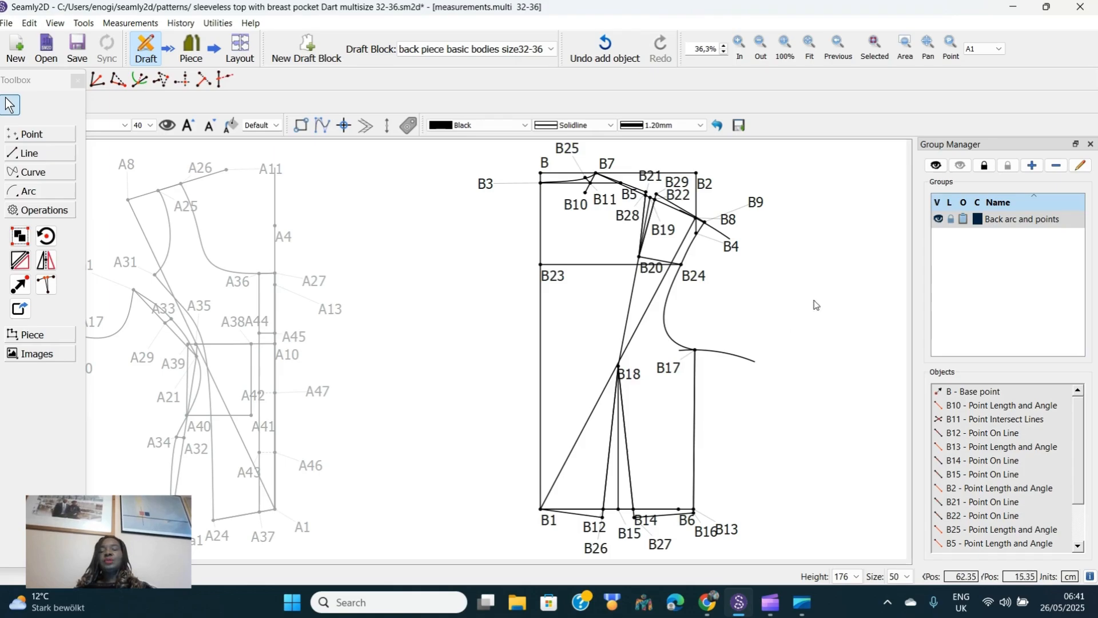
pyautogui.click(939, 219)
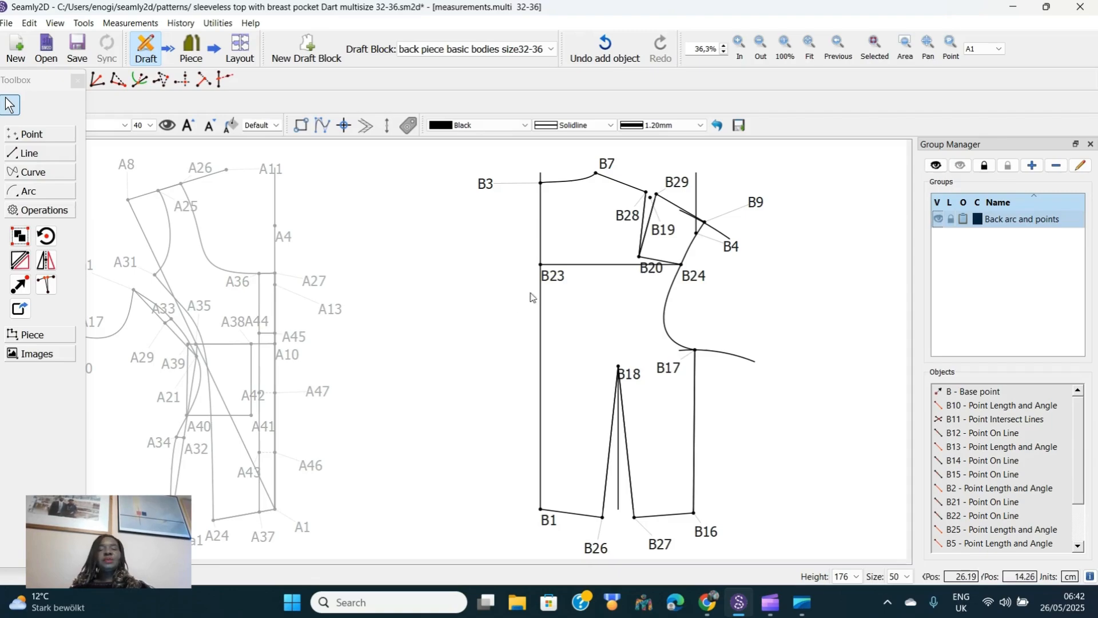
# Rotate points B24, B9 and B29 around B20 by 9.04261°, using the suffix _b1, to close the shoulder dart
pyautogui.click(50, 241)
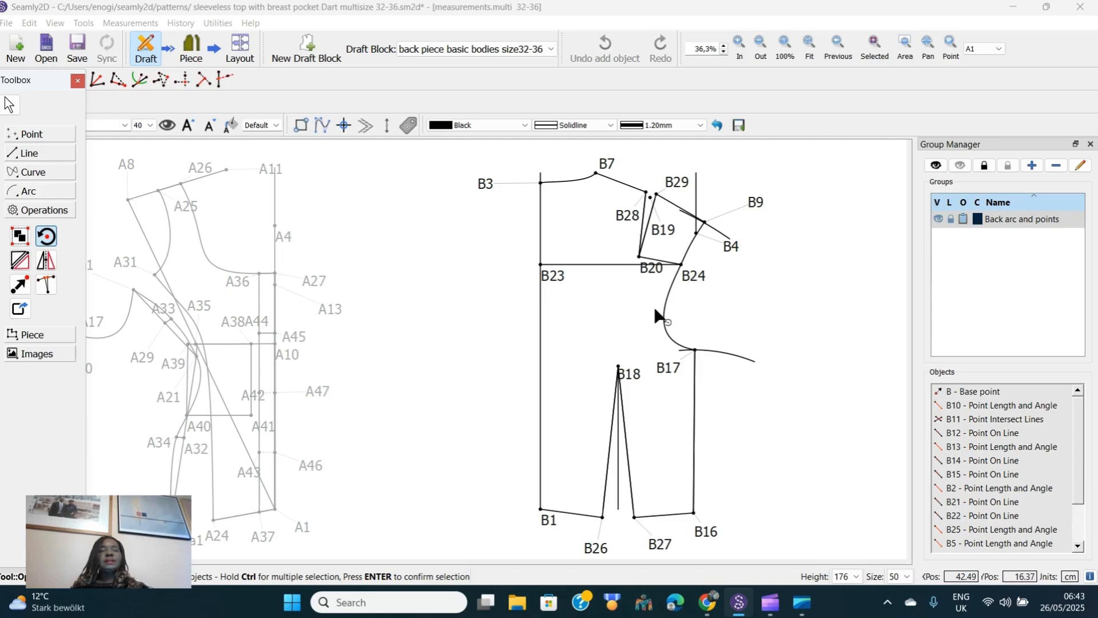
pyautogui.click(698, 275)
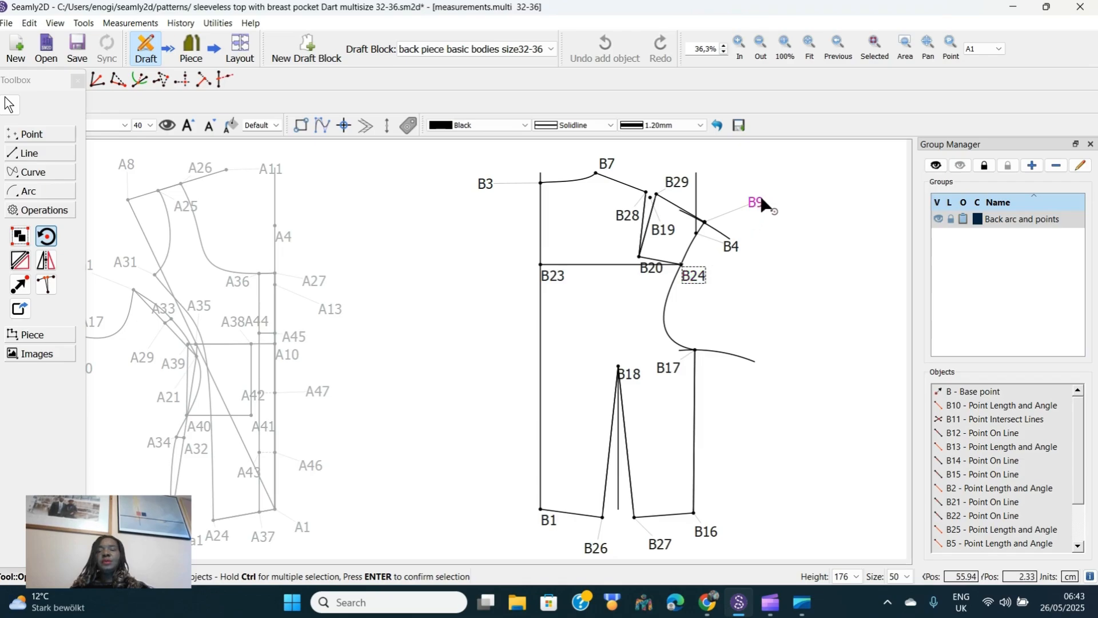
pyautogui.keyDown('ctrl'); pyautogui.click(678, 183); pyautogui.keyUp('ctrl')
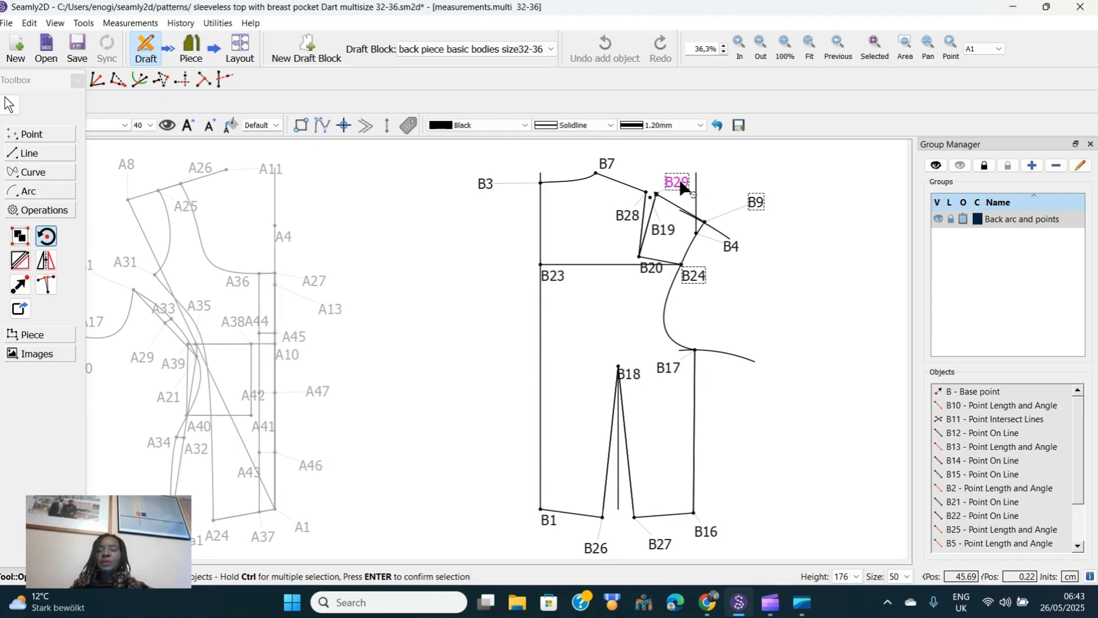
pyautogui.press('Return')
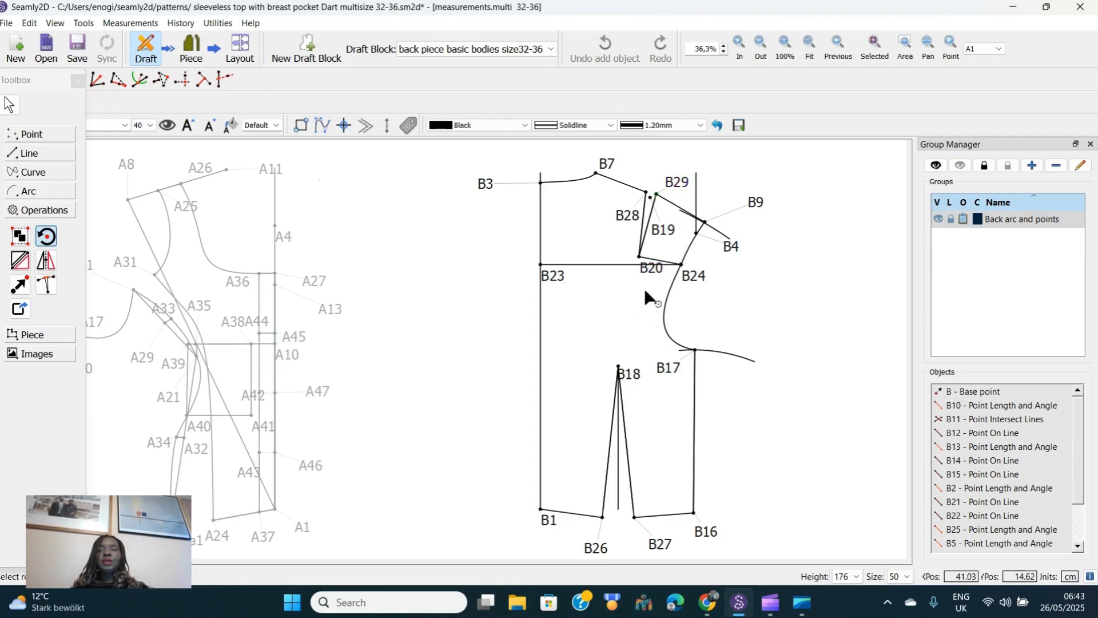
pyautogui.click(648, 270)
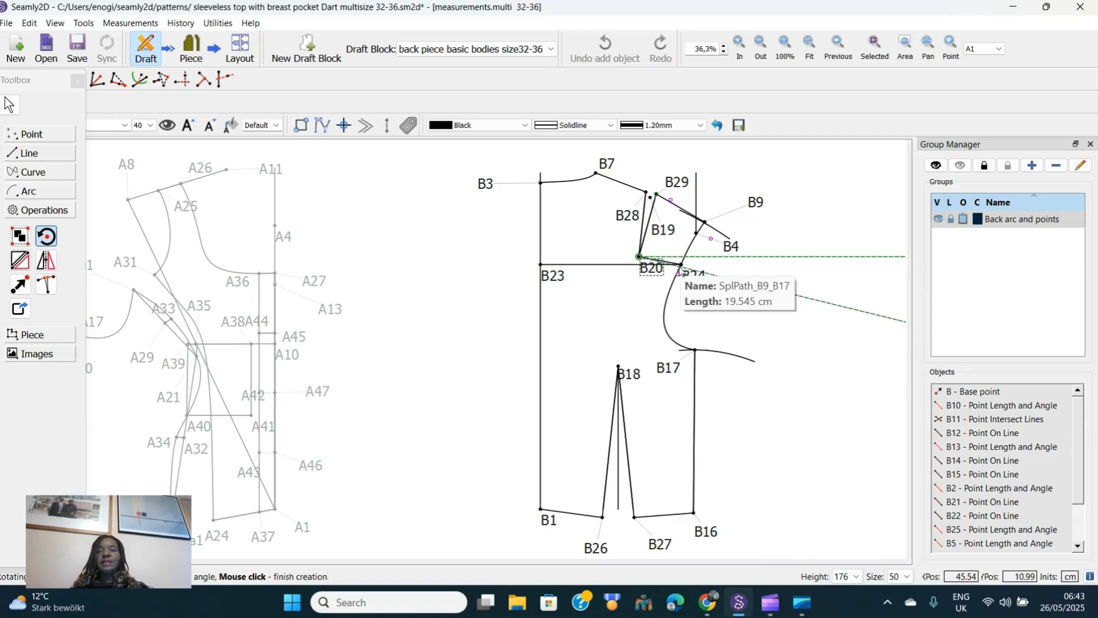
pyautogui.click(691, 254)
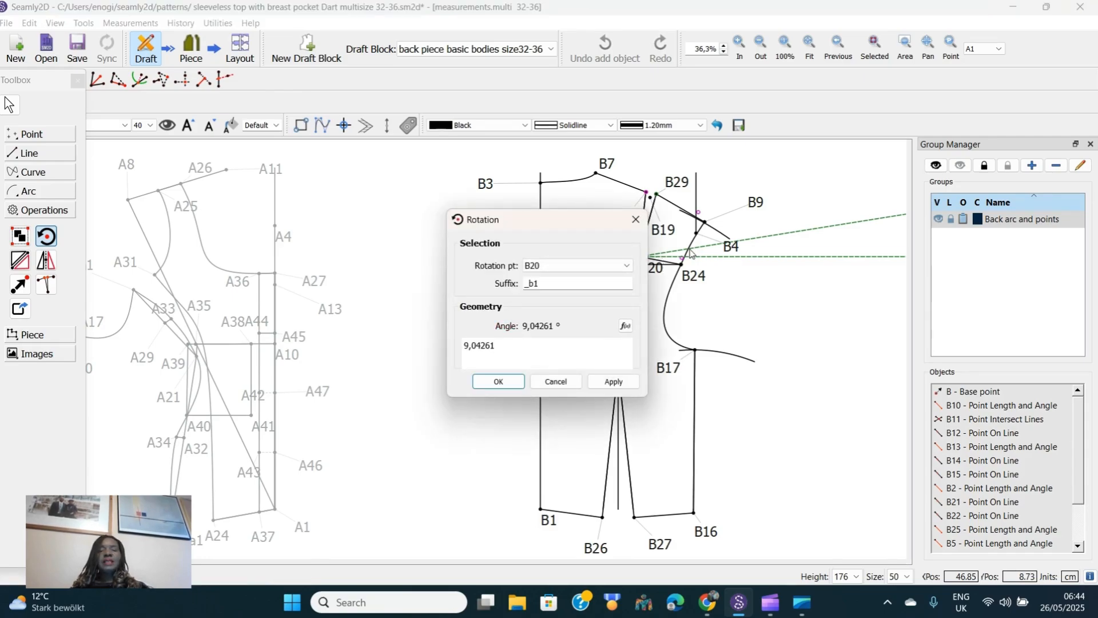
pyautogui.click(499, 381)
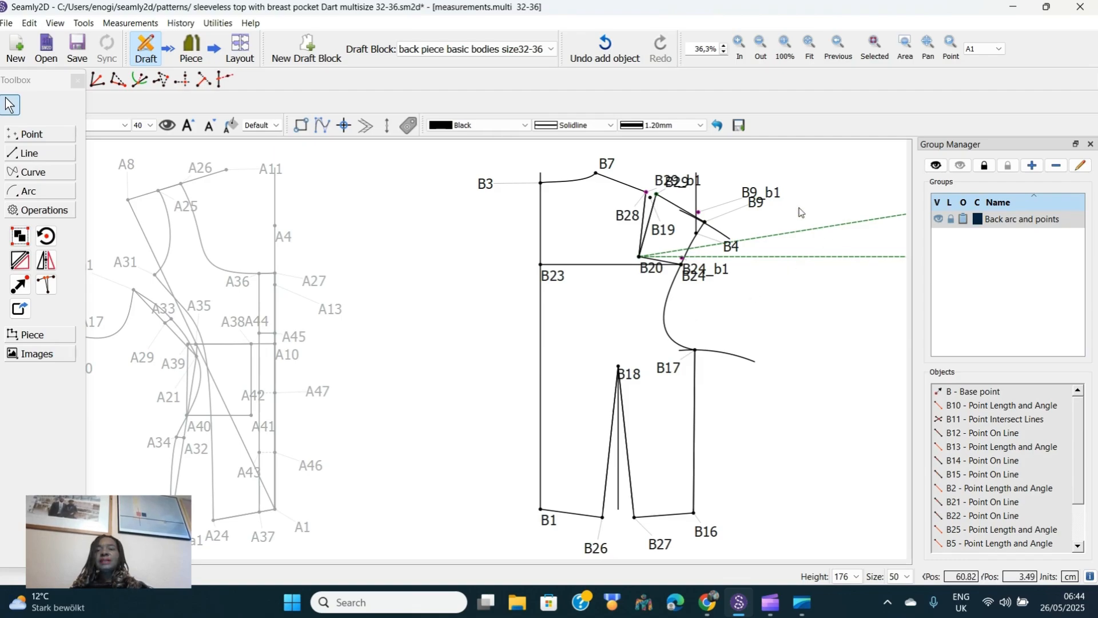
# Move the B9_b1 point label up and away from the B9 label
pyautogui.moveTo(753, 190); pyautogui.dragTo(741, 185)
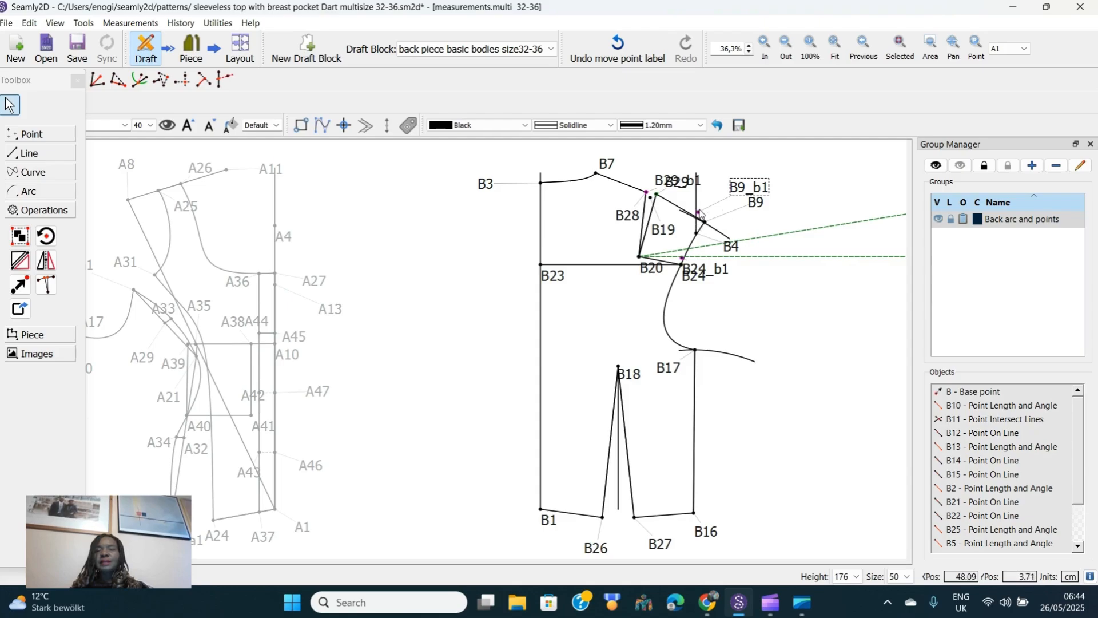
pyautogui.moveTo(699, 216)
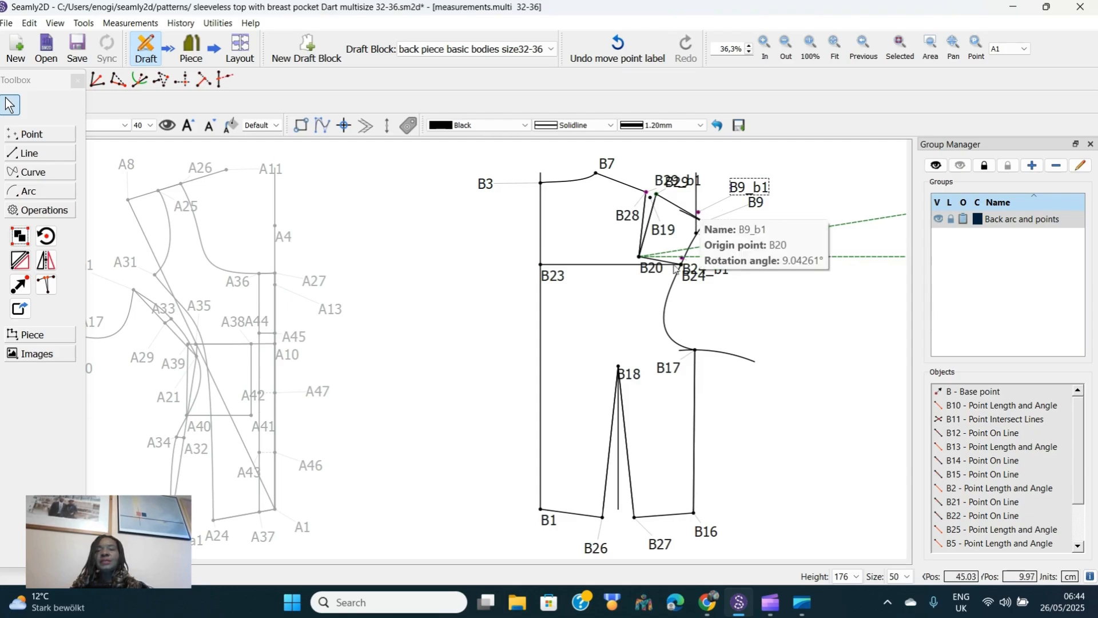
pyautogui.click(799, 326)
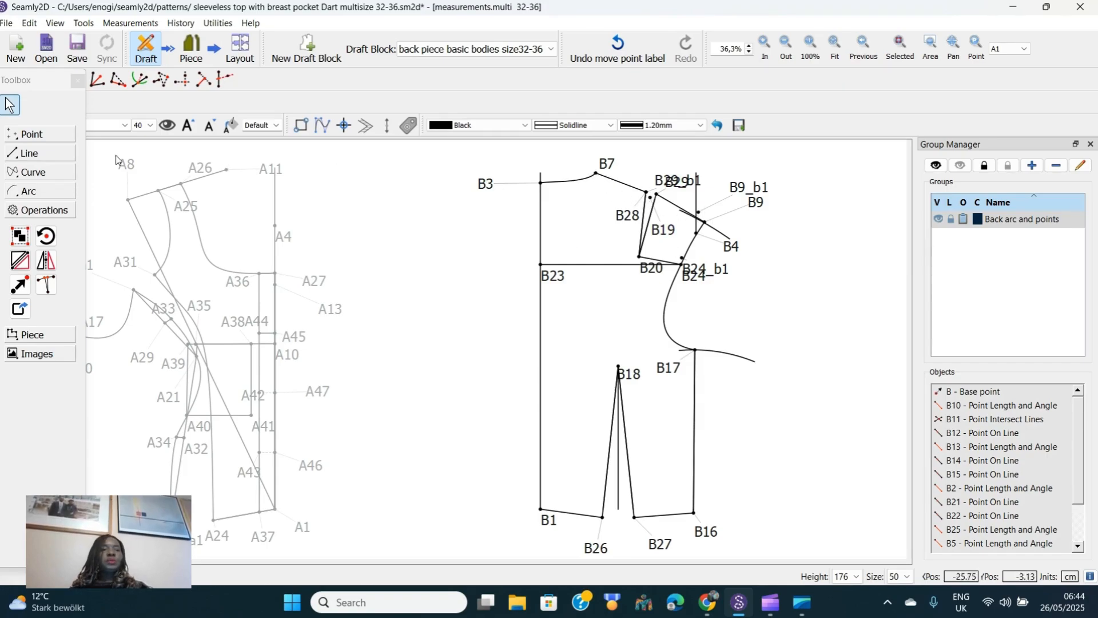
# Draw the new shoulder line from B7 to B9_b1
pyautogui.click(23, 154)
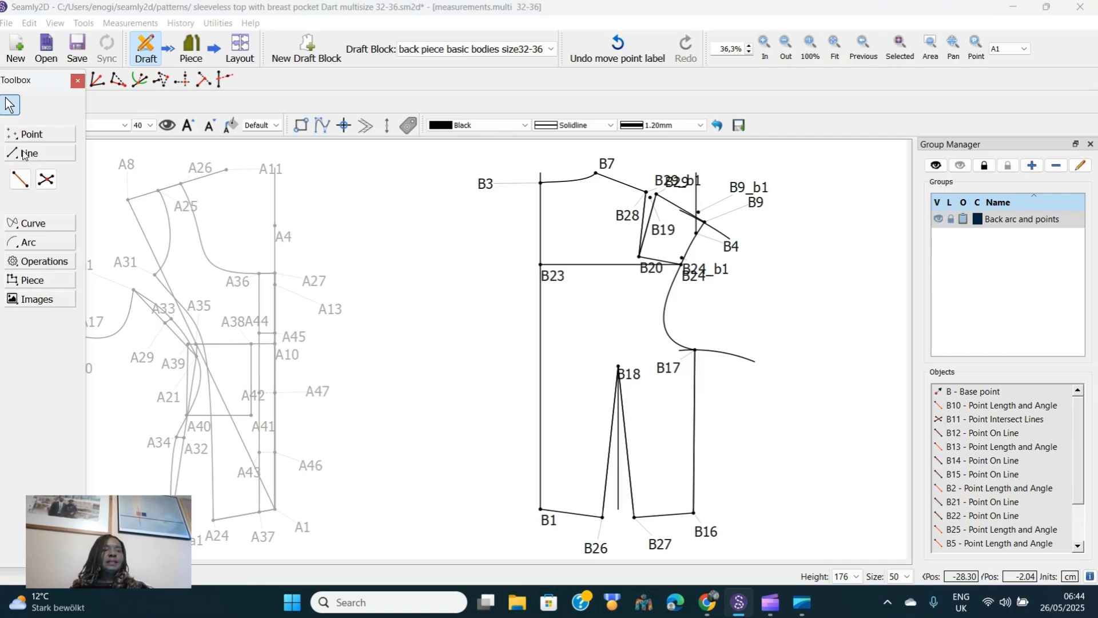
pyautogui.click(20, 179)
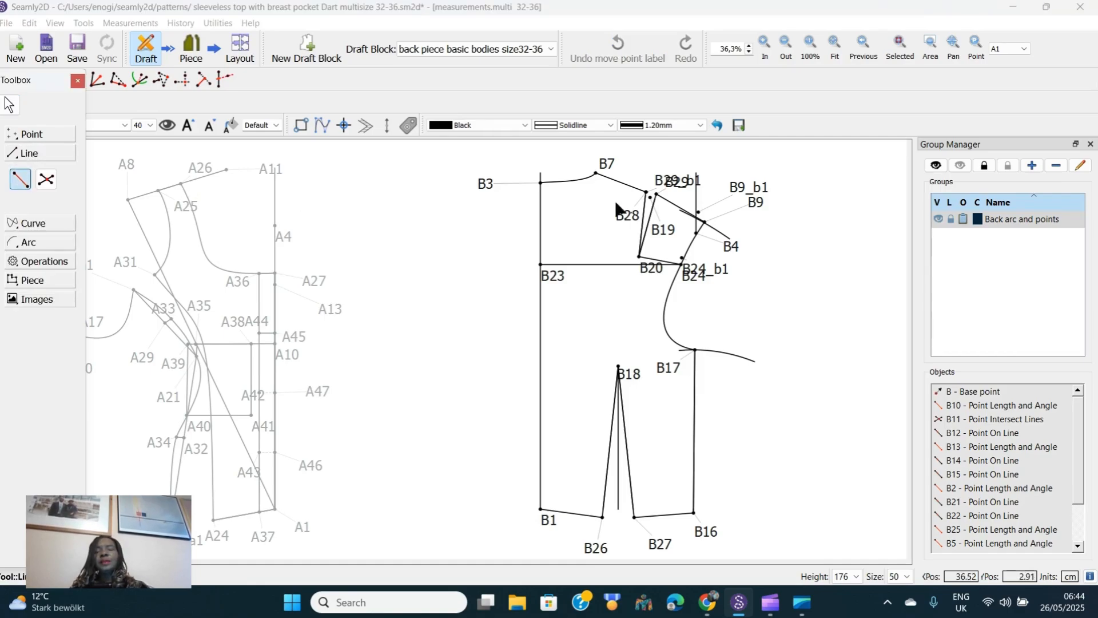
pyautogui.click(610, 163)
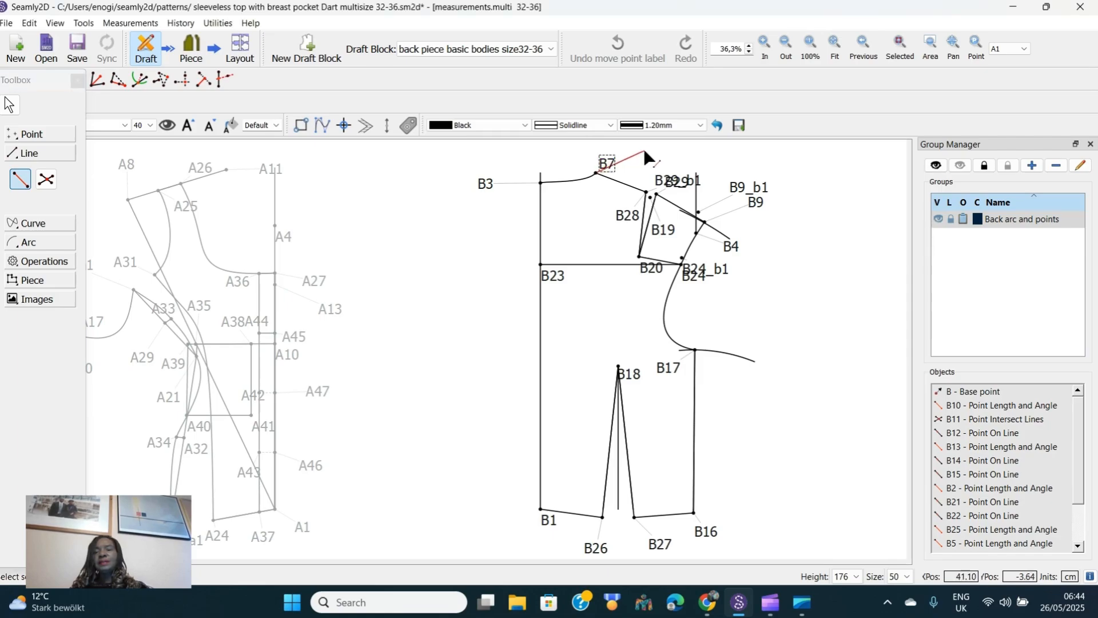
pyautogui.click(748, 190)
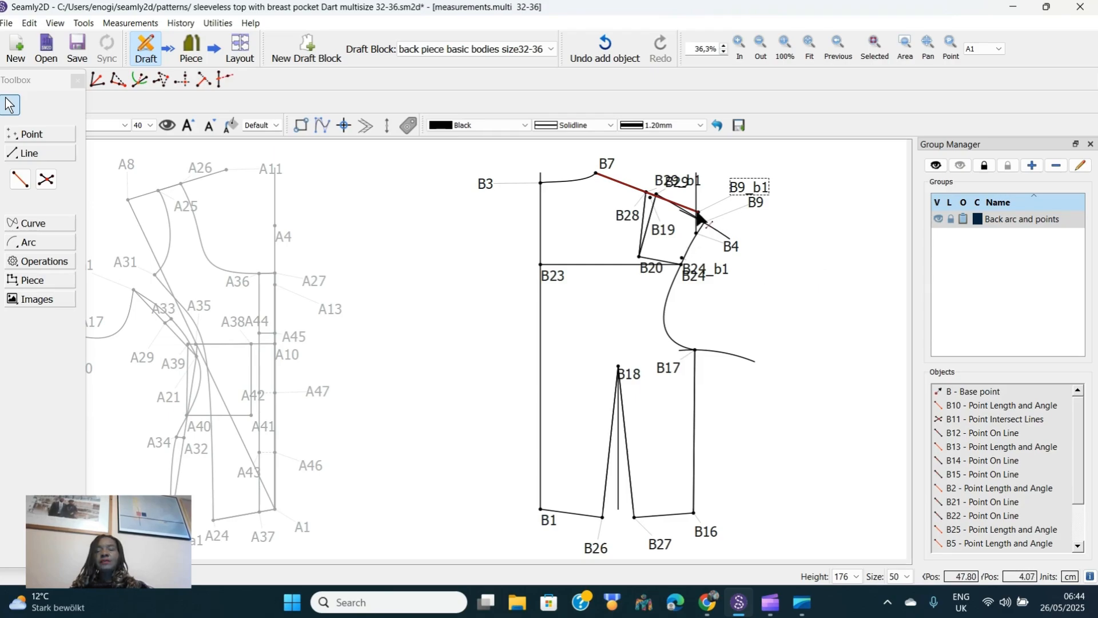
pyautogui.moveTo(700, 219)
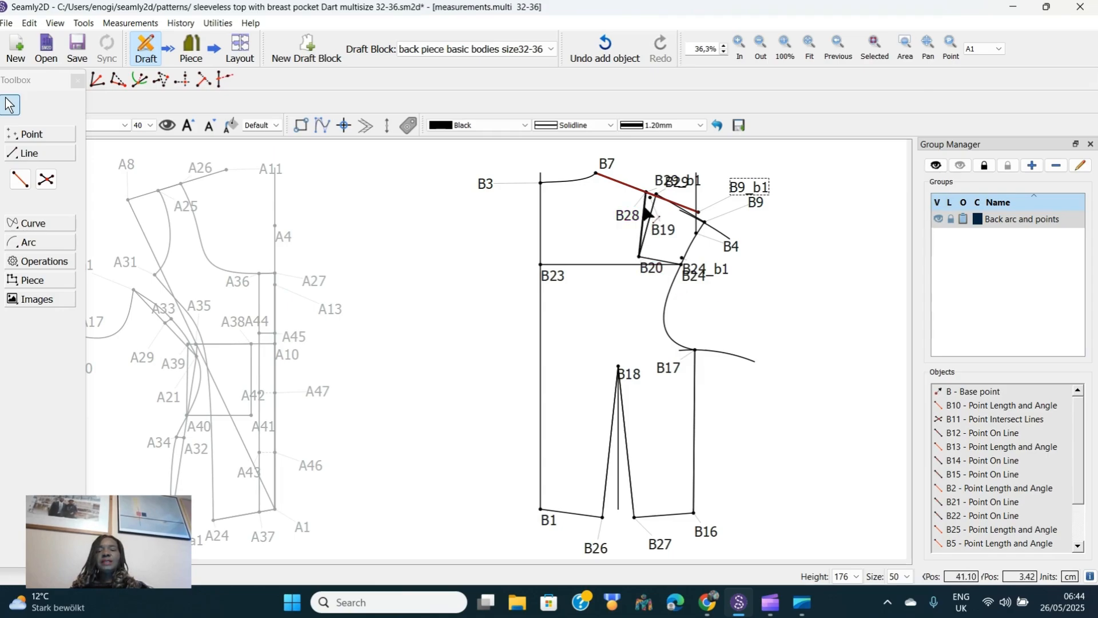
pyautogui.moveTo(647, 214)
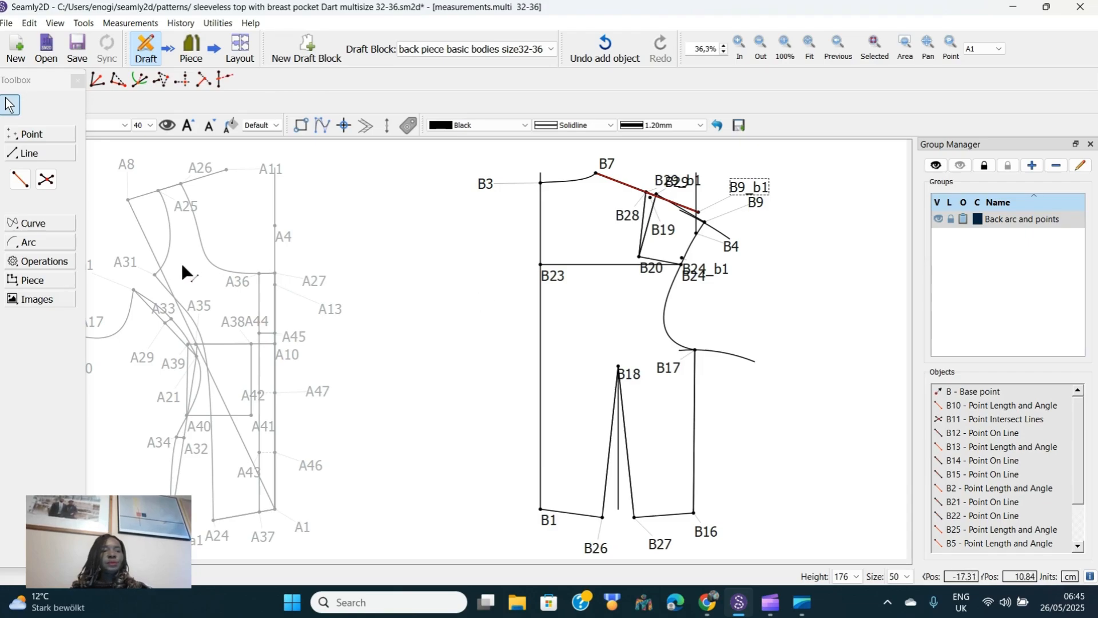
# Add the old dart lines from B20 to B28 and B29, plus the B29–B9 shoulder line, to the hidden Back arc and points group
pyautogui.click(49, 262)
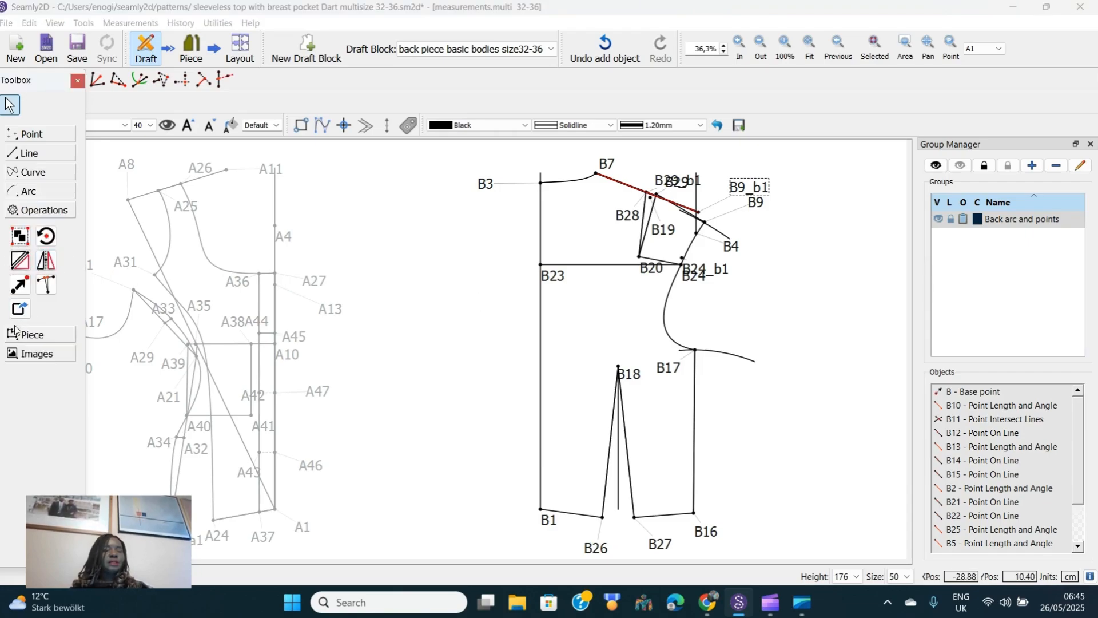
pyautogui.click(19, 237)
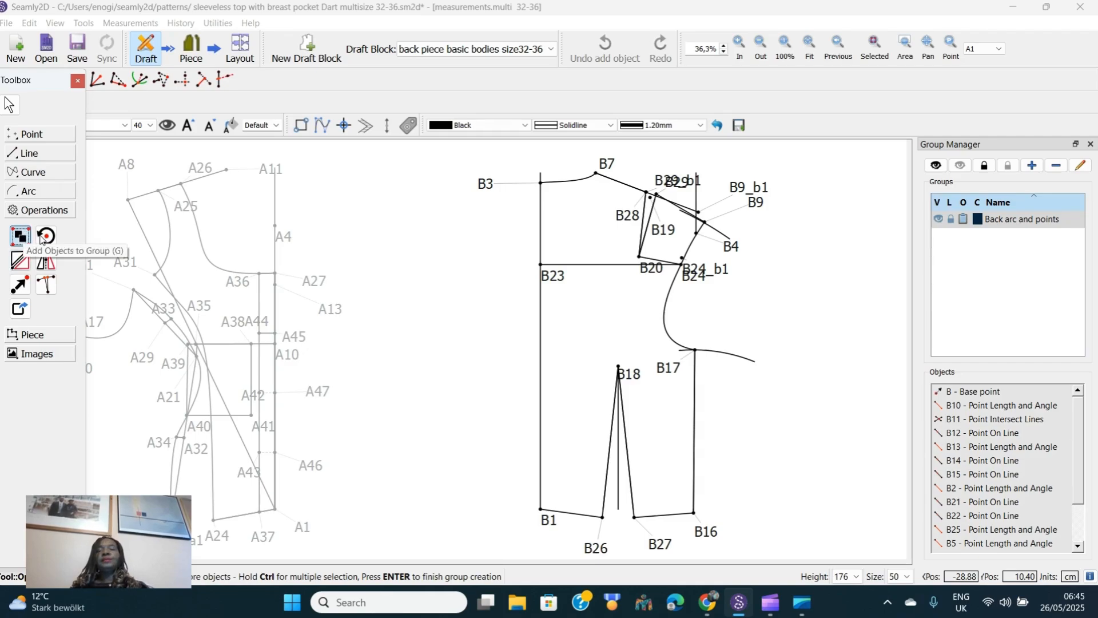
pyautogui.click(644, 207)
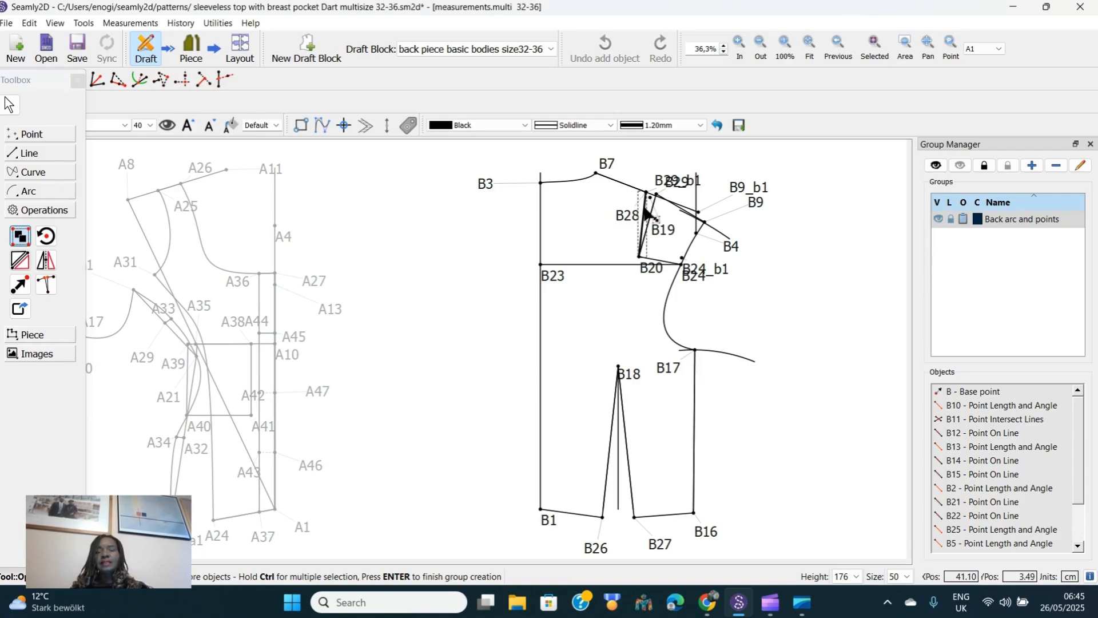
pyautogui.keyDown('ctrl'); pyautogui.click(645, 207); pyautogui.keyUp('ctrl')
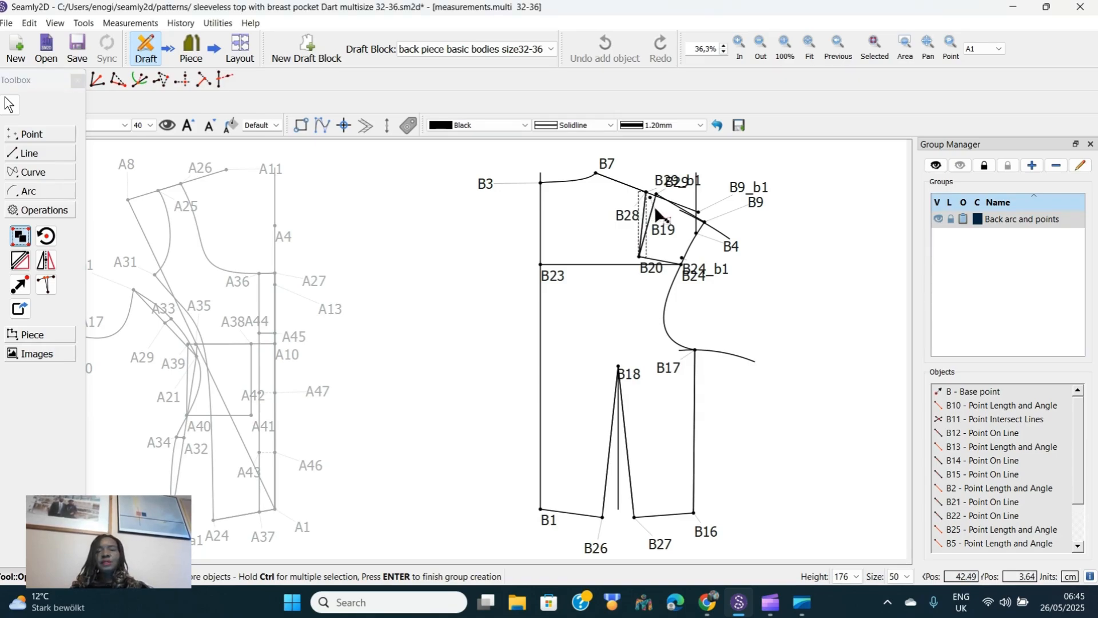
pyautogui.keyDown('ctrl'); pyautogui.click(652, 211); pyautogui.keyUp('ctrl')
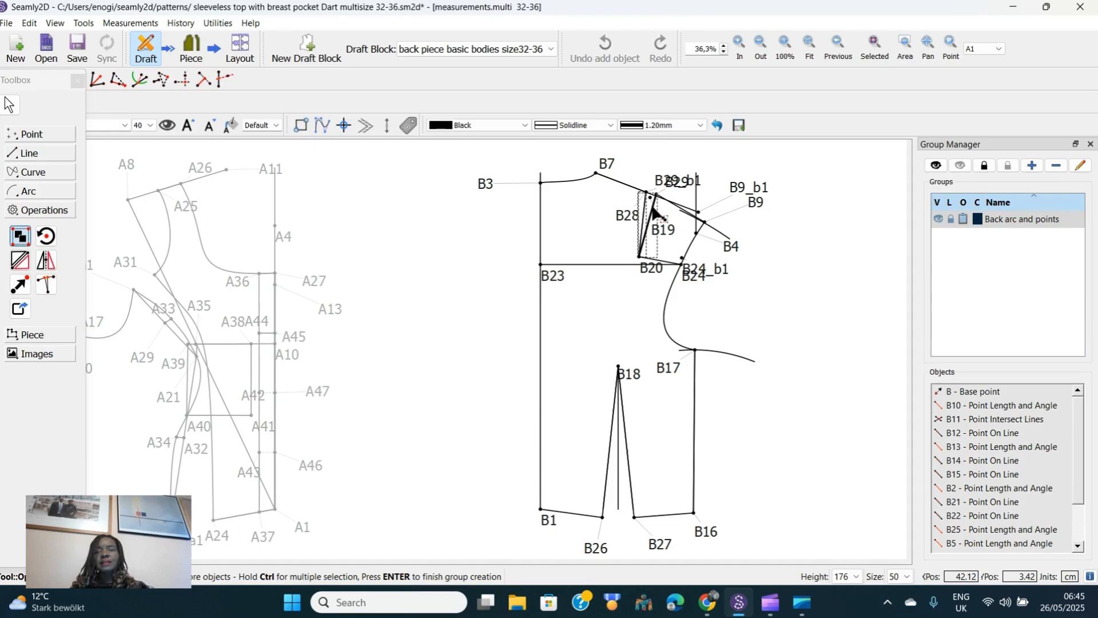
pyautogui.keyDown('ctrl'); pyautogui.click(685, 211); pyautogui.keyUp('ctrl')
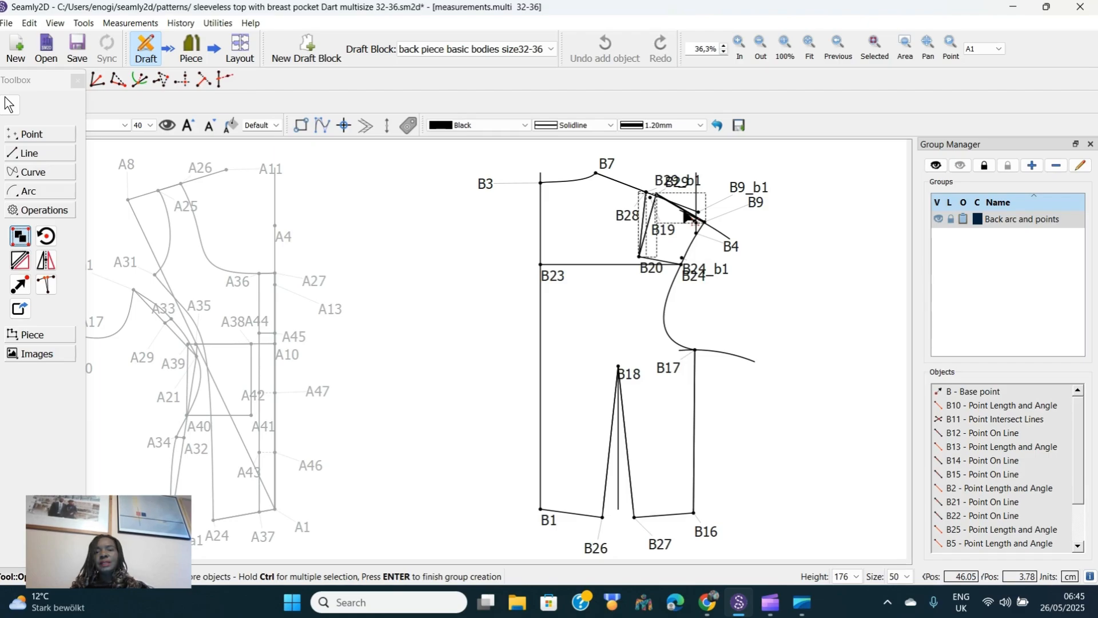
pyautogui.press('Return')
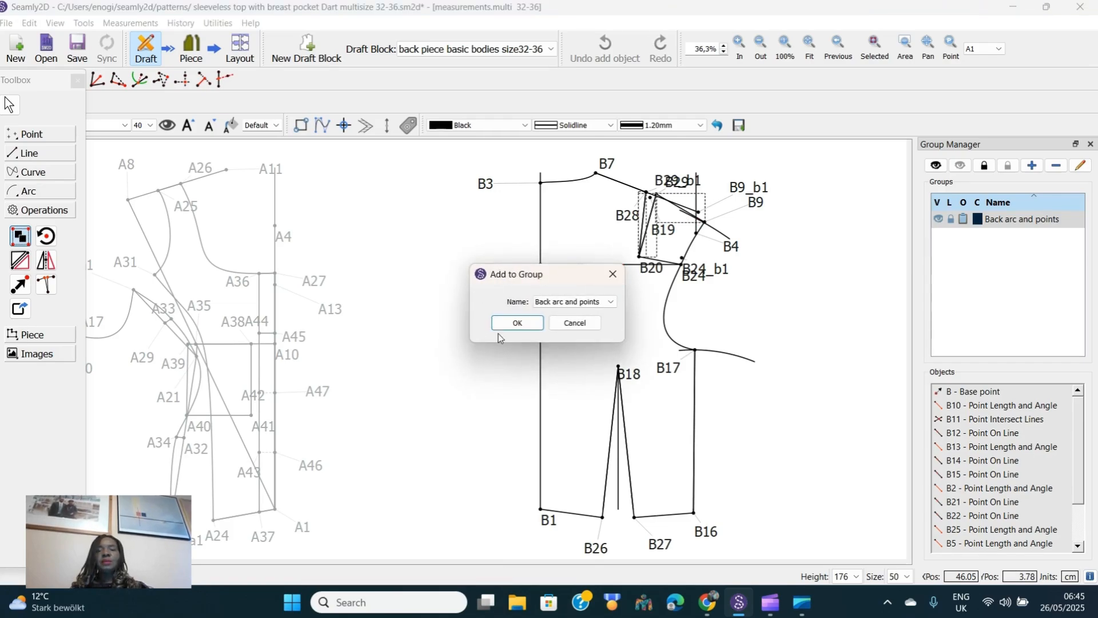
pyautogui.click(518, 323)
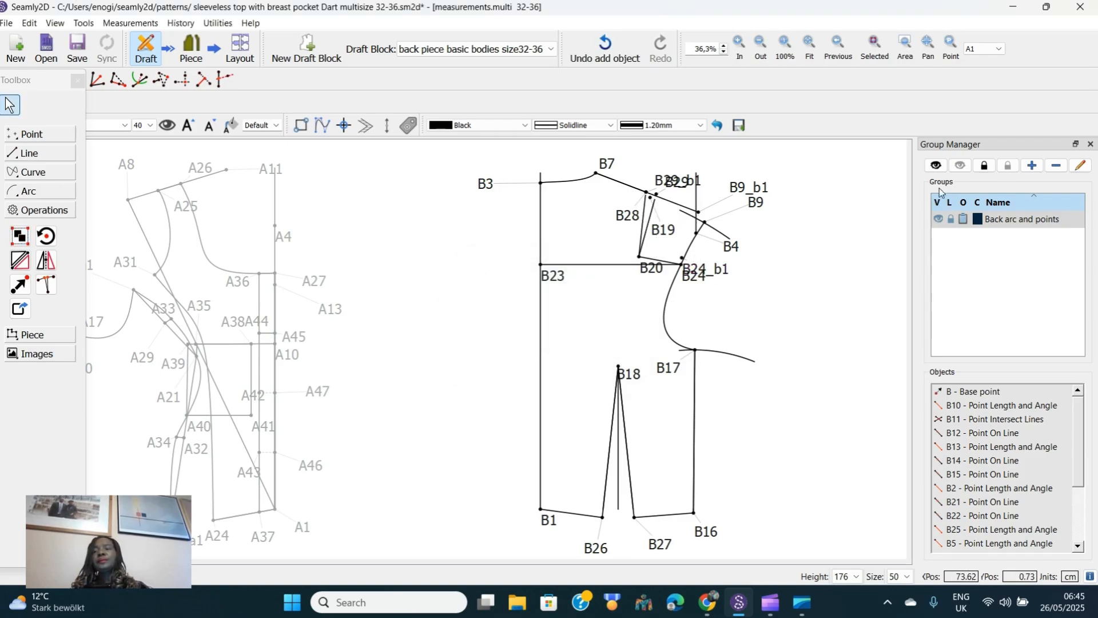
pyautogui.click(939, 220)
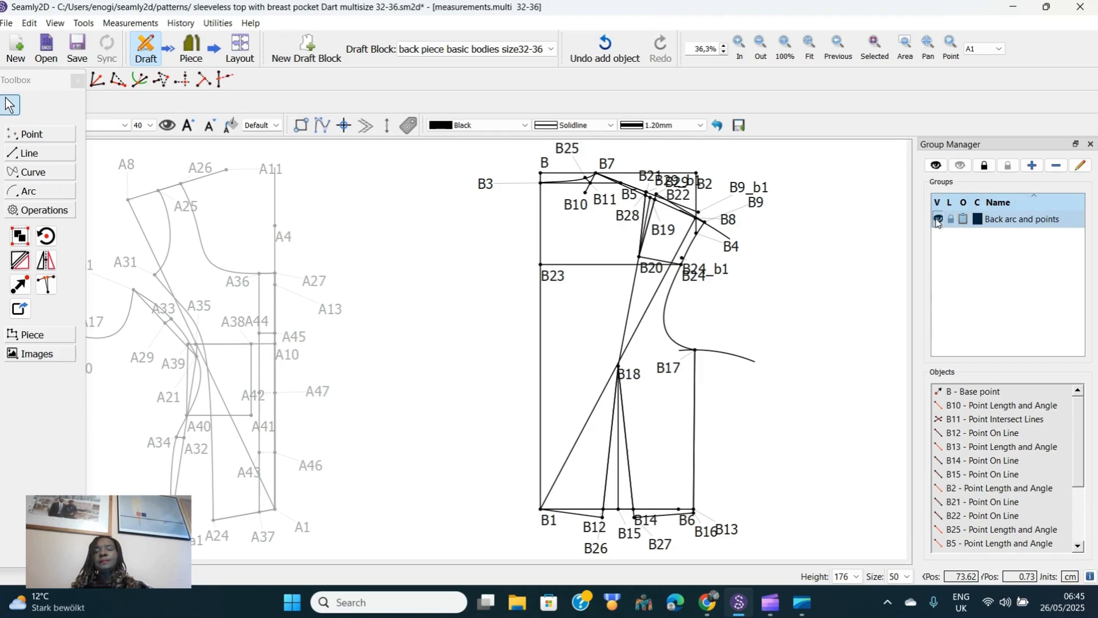
pyautogui.click(939, 220)
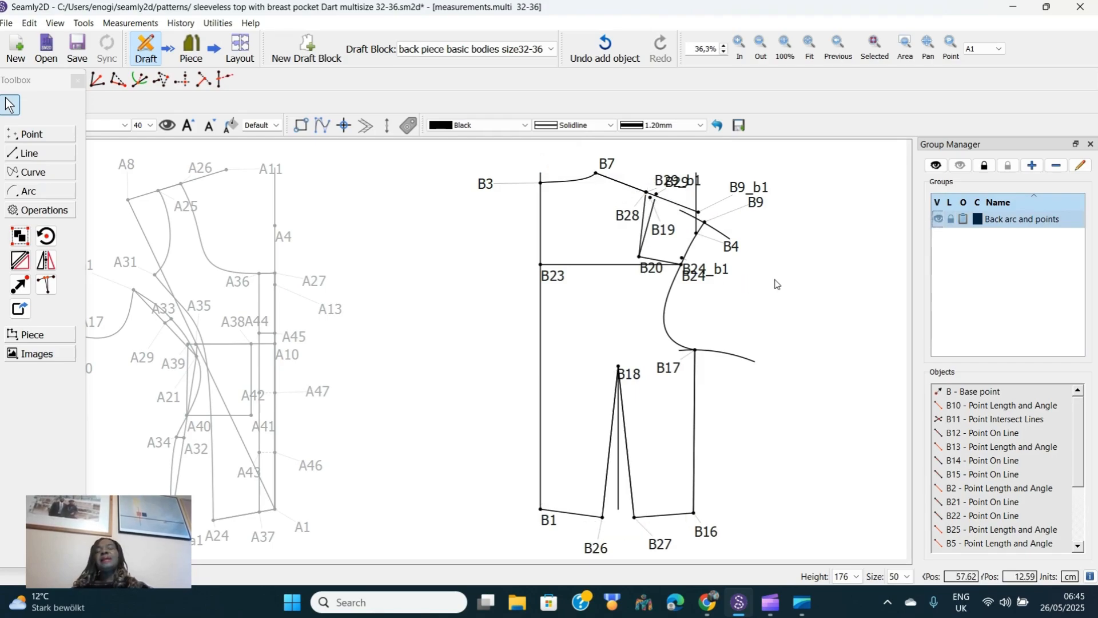
# Delete the two remaining shoulder dart lines running up from B20
pyautogui.rightClick(652, 214)
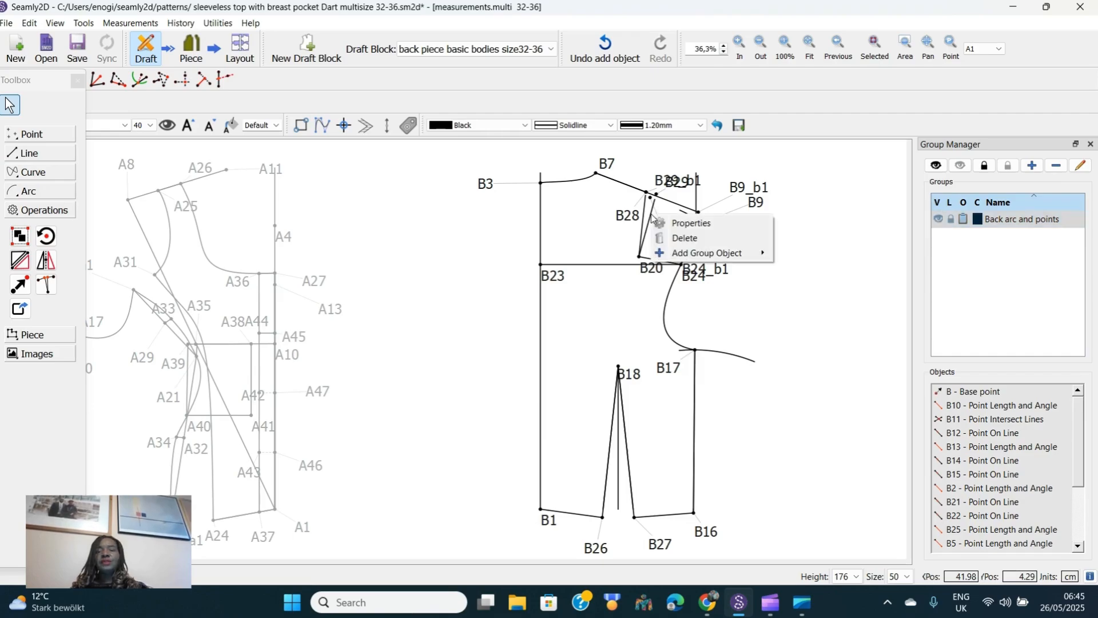
pyautogui.click(679, 237)
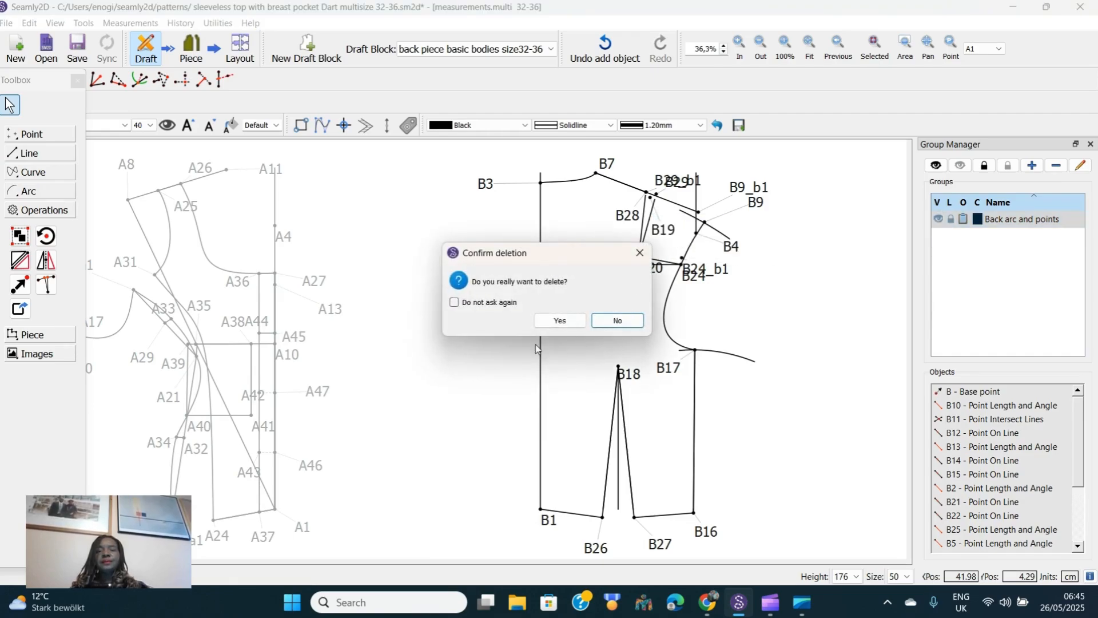
pyautogui.click(561, 321)
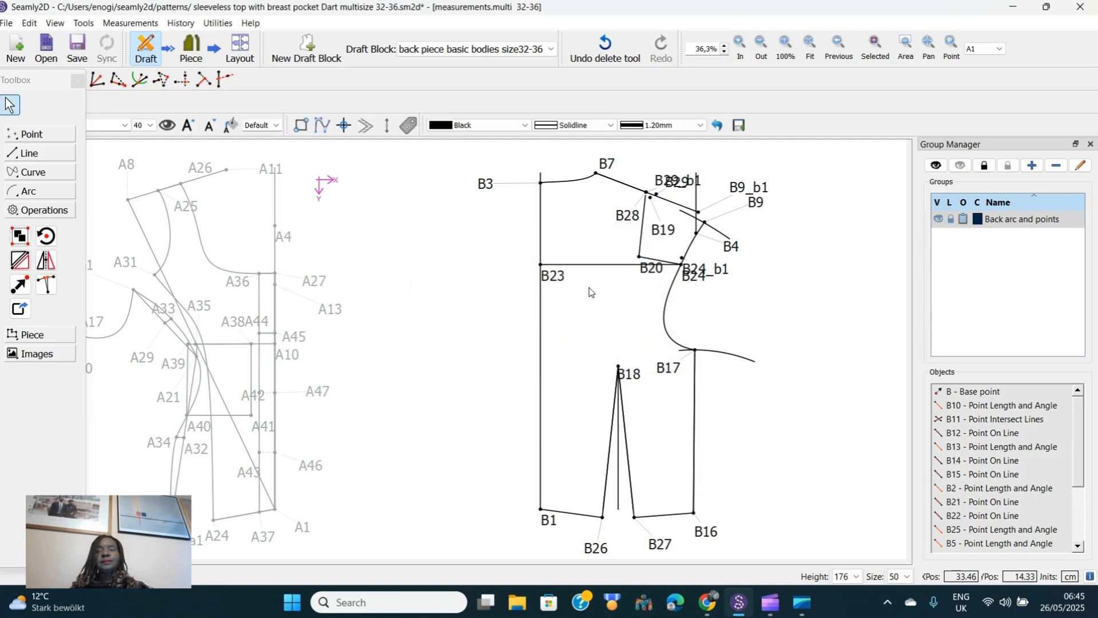
pyautogui.rightClick(646, 216)
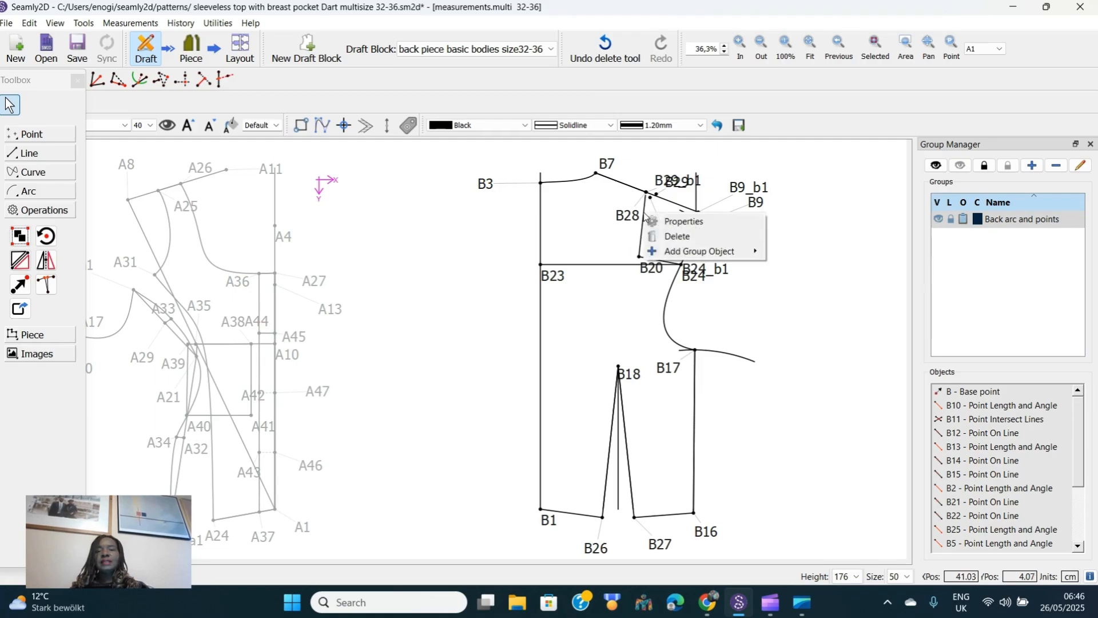
pyautogui.click(667, 237)
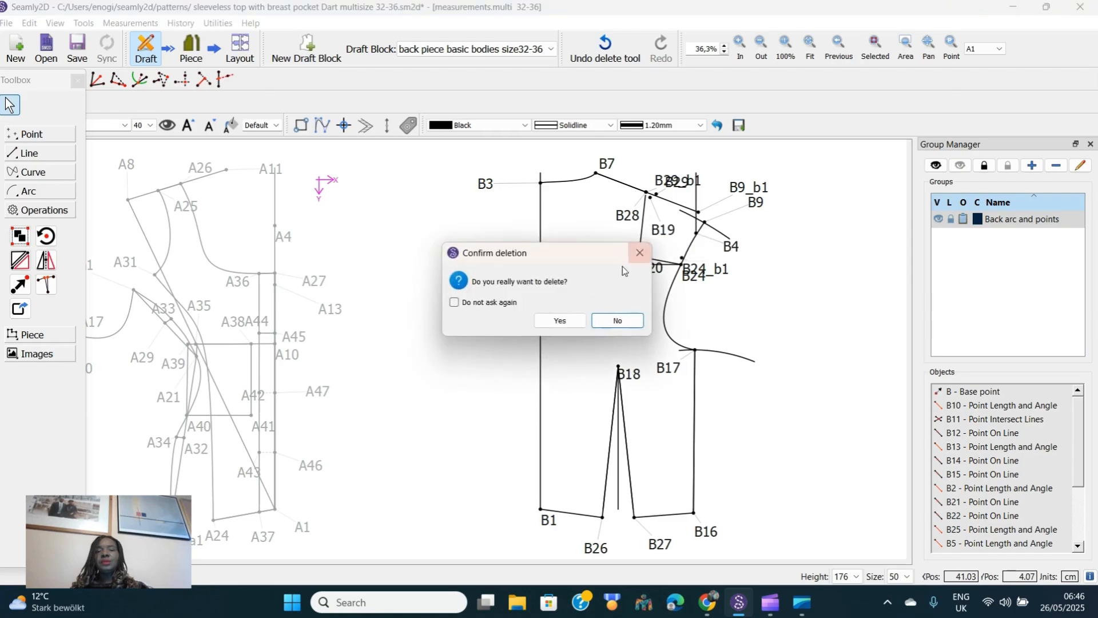
pyautogui.click(562, 320)
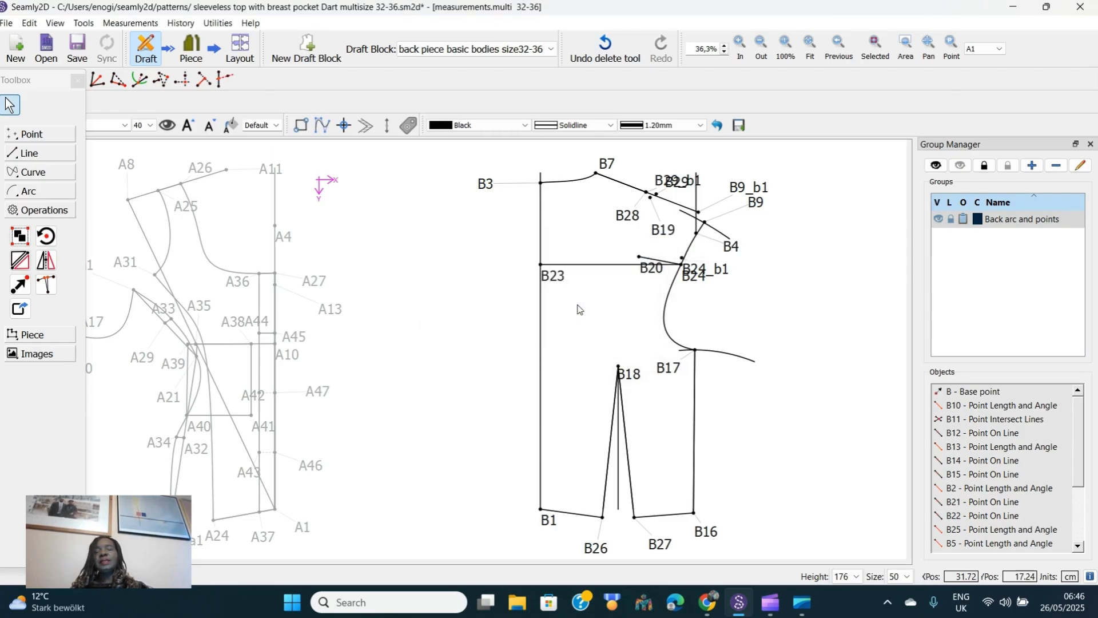
# Move the B19, B29_b1 and B17 point labels clear of the neighbouring labels and lines
pyautogui.rightClick(659, 227)
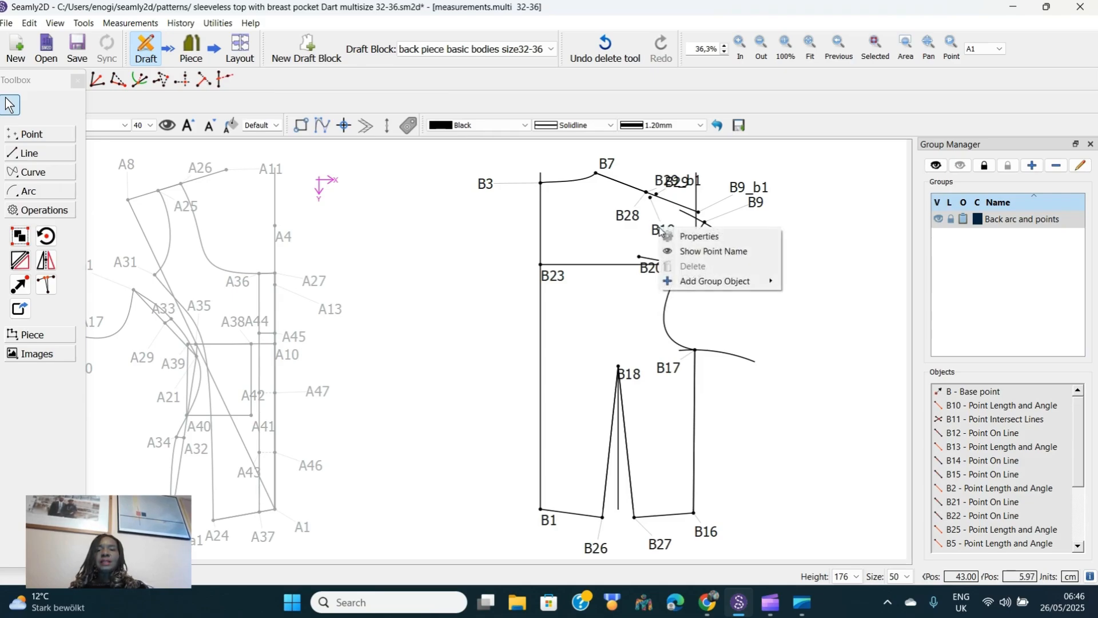
pyautogui.click(818, 221)
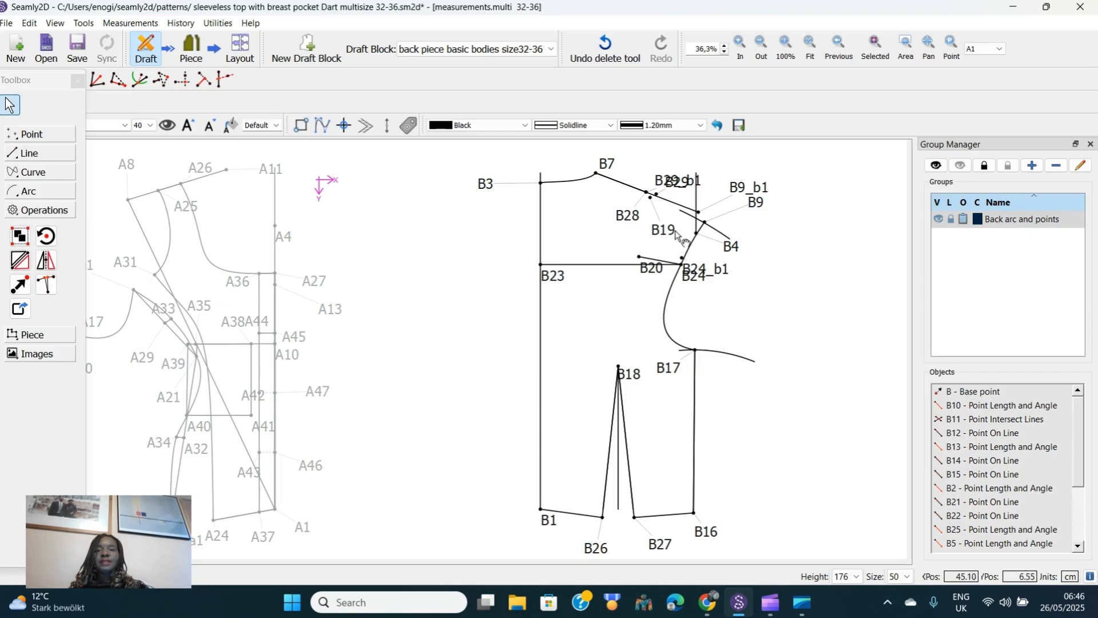
pyautogui.moveTo(667, 226); pyautogui.dragTo(644, 245)
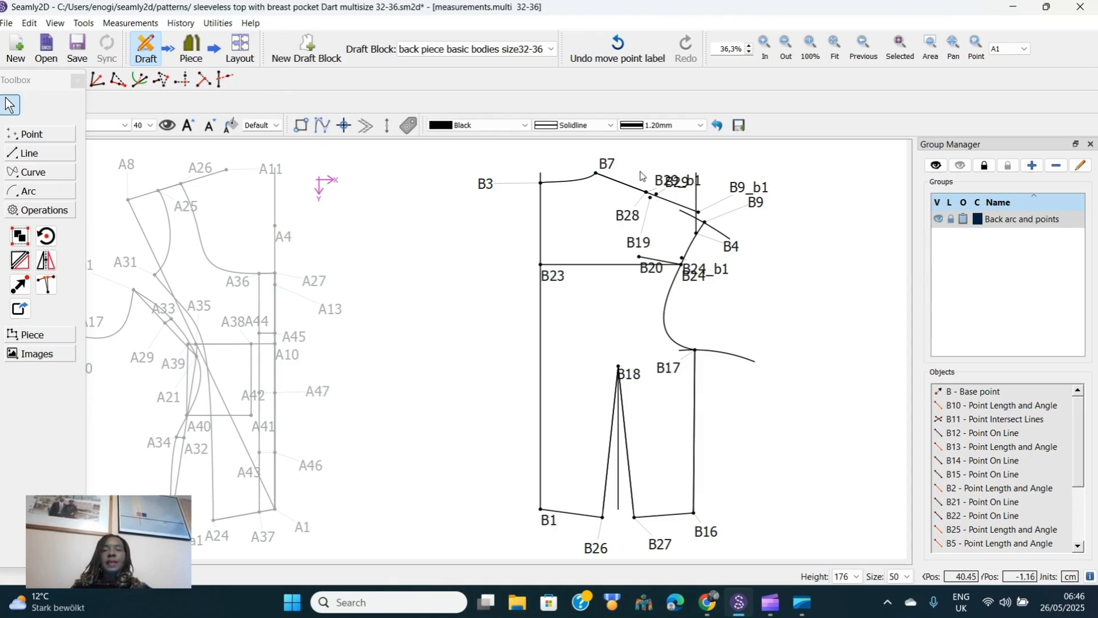
pyautogui.moveTo(667, 181); pyautogui.dragTo(651, 161)
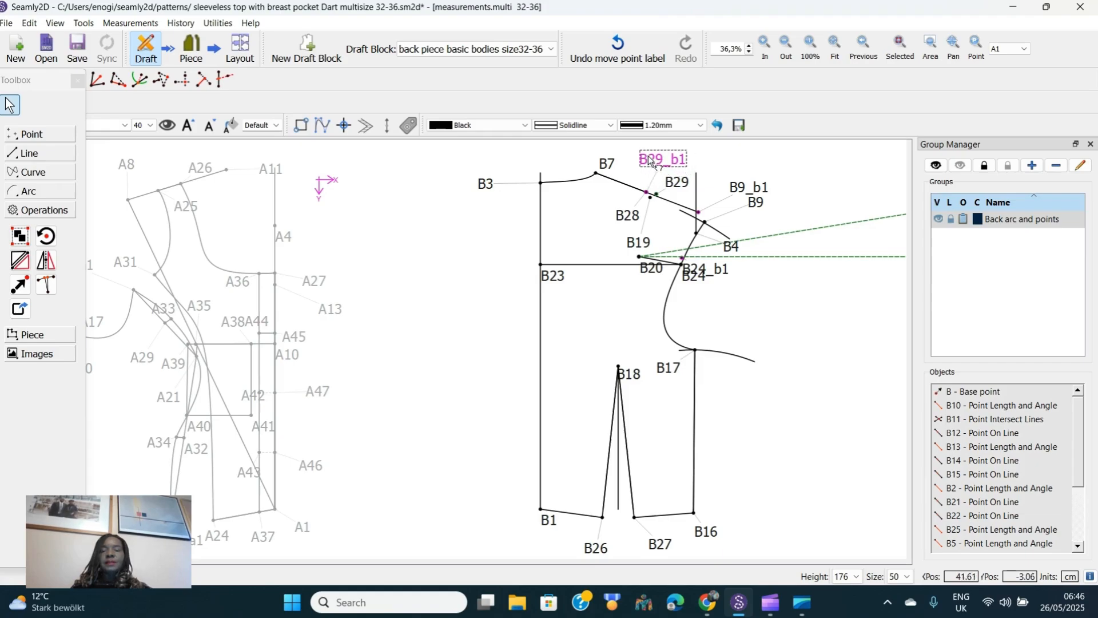
pyautogui.click(797, 319)
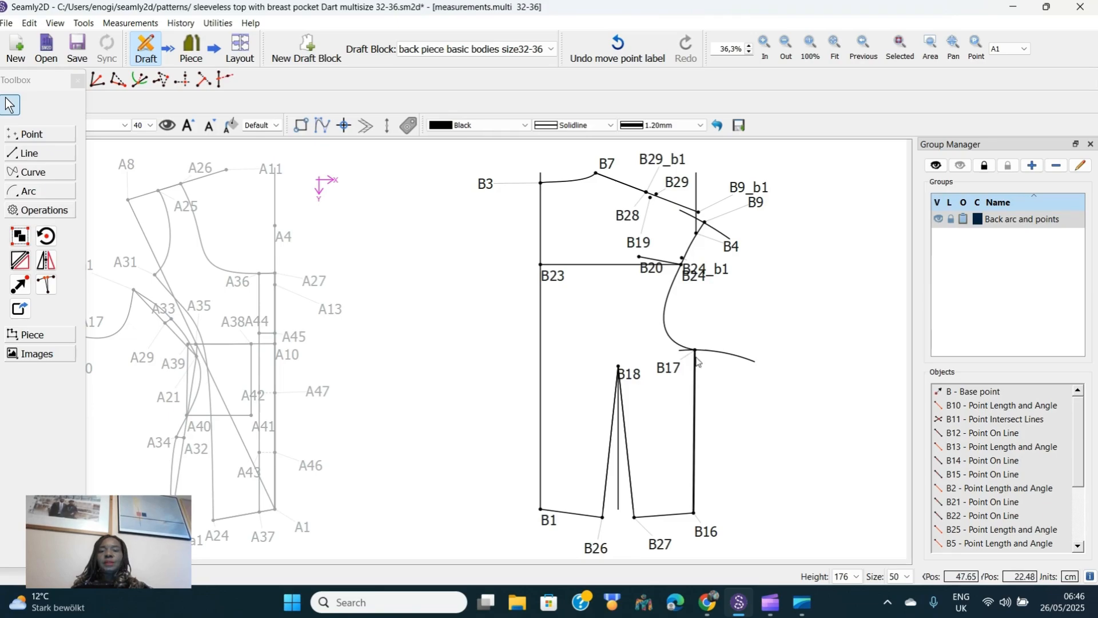
pyautogui.moveTo(669, 372); pyautogui.dragTo(738, 339)
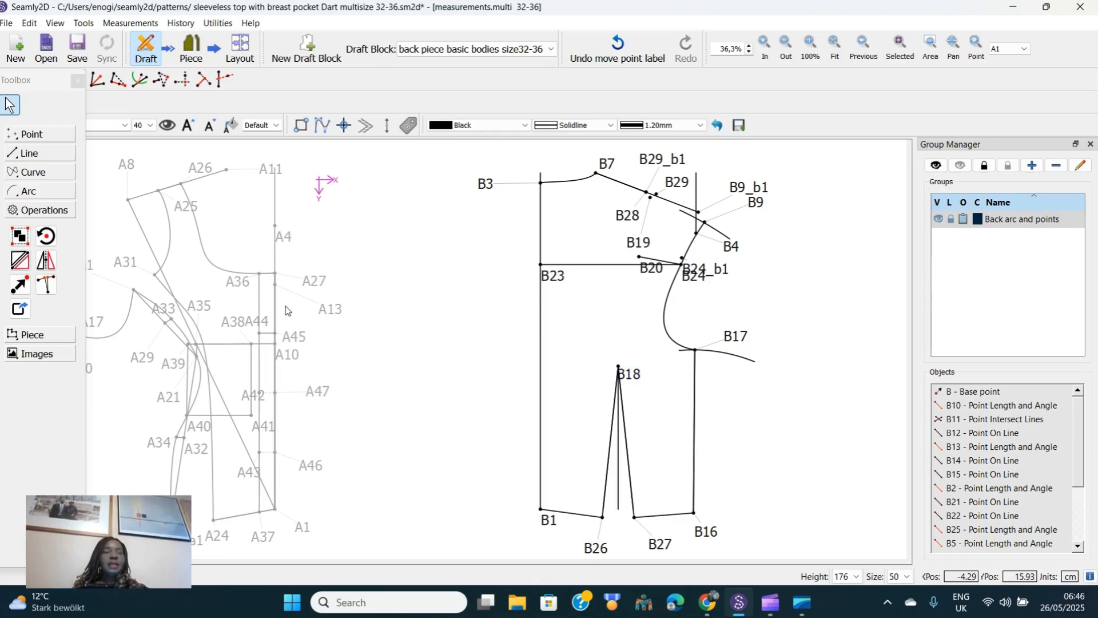
# Add a point on the line from B16 through B17 with length Line_B16_B17+1,5, and move its label up clear of B17
pyautogui.click(39, 134)
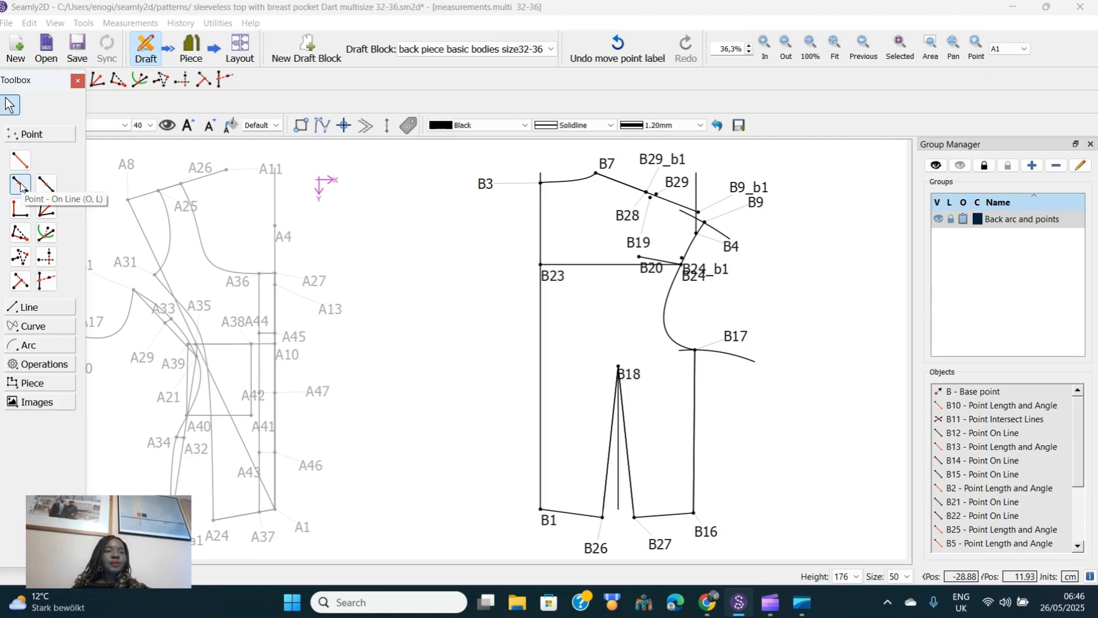
pyautogui.click(20, 185)
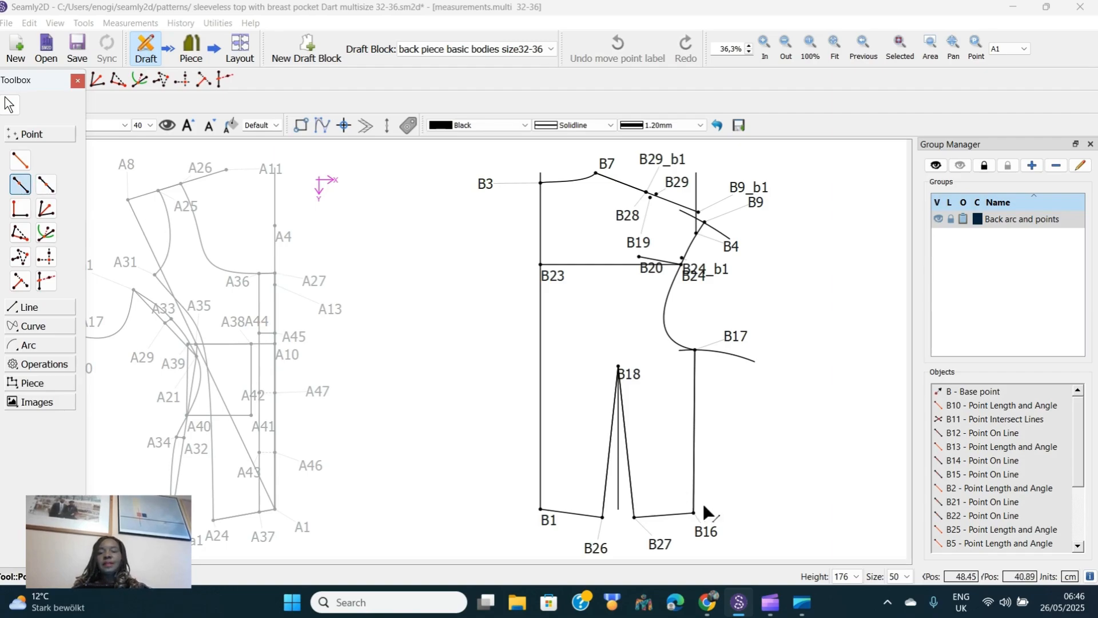
pyautogui.click(708, 536)
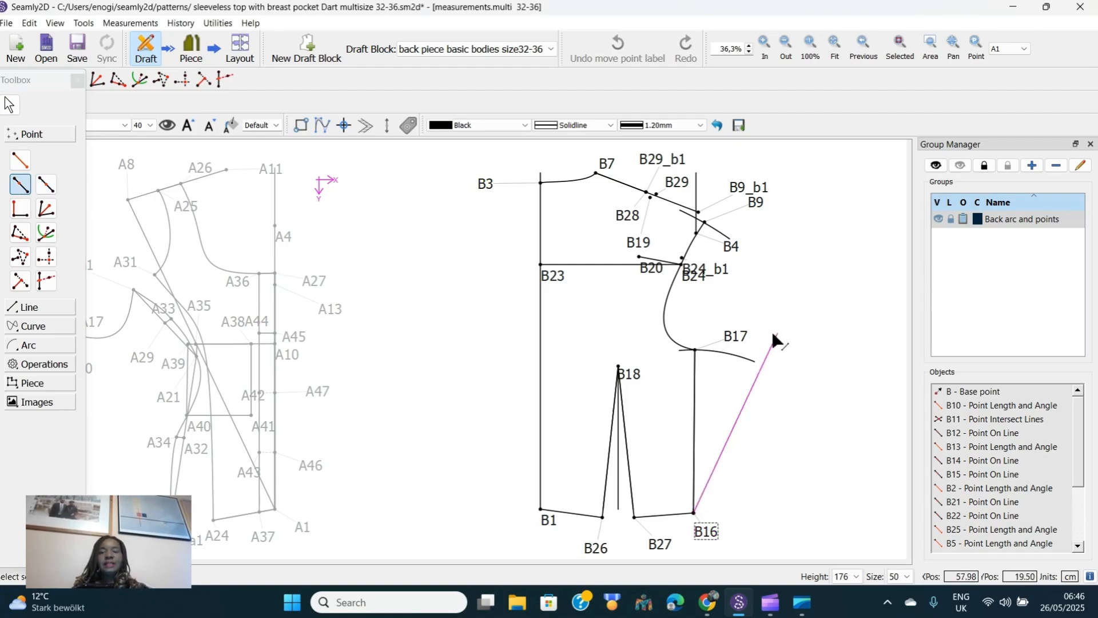
pyautogui.click(735, 339)
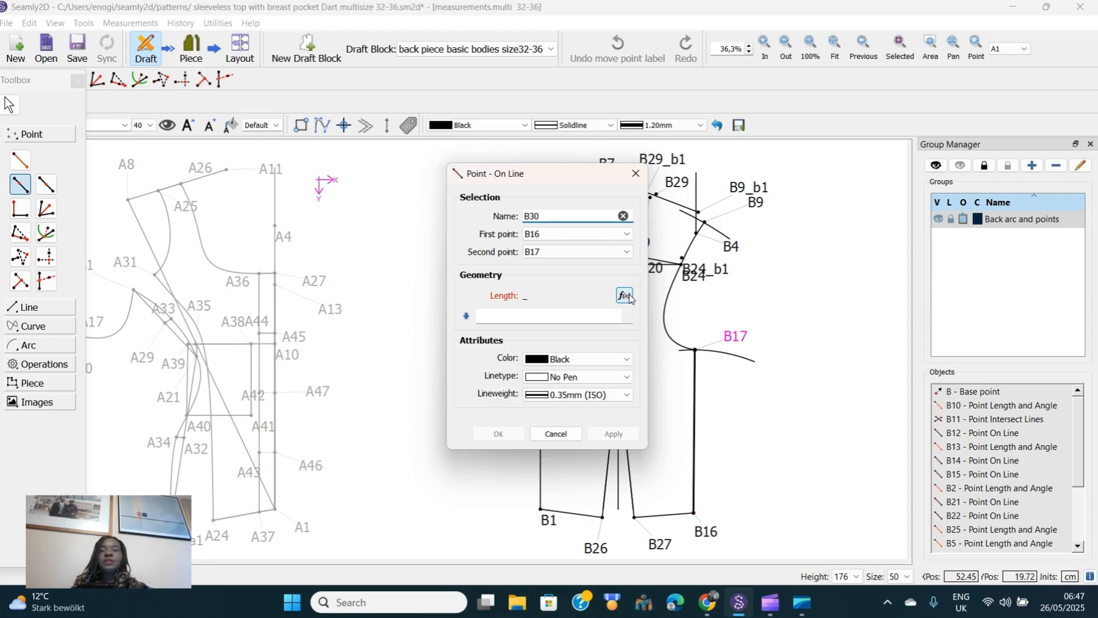
pyautogui.click(626, 296)
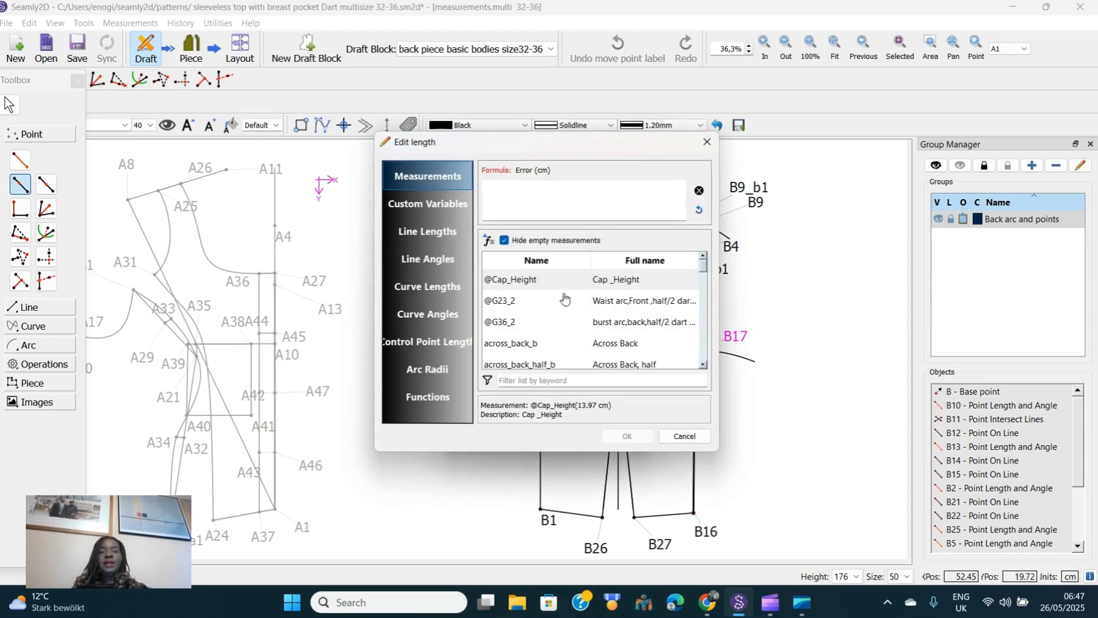
pyautogui.click(423, 234)
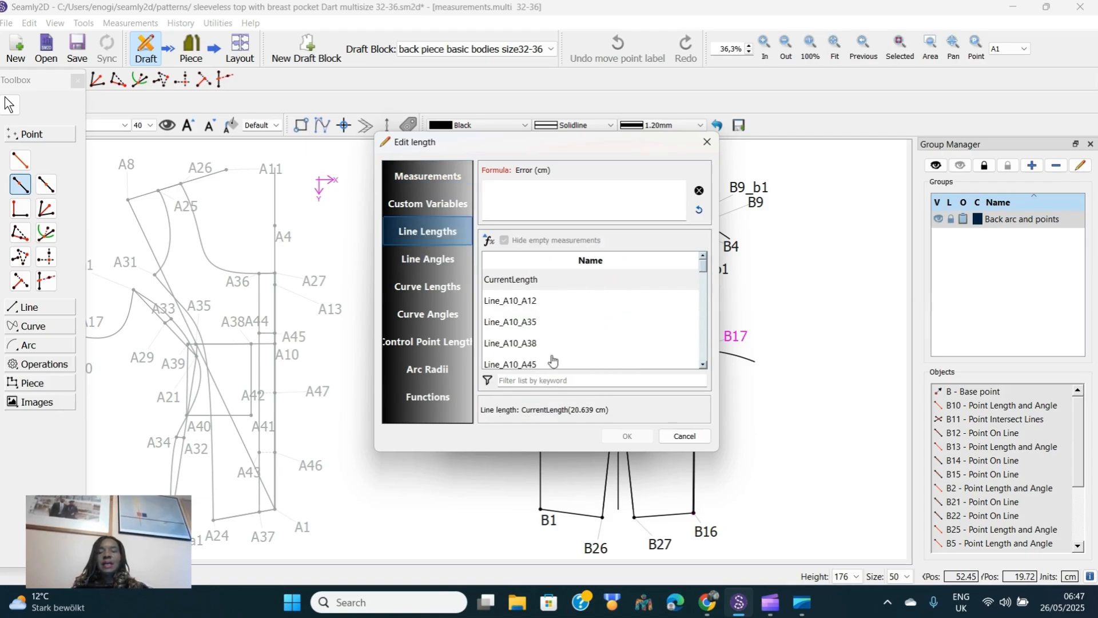
pyautogui.click(504, 379)
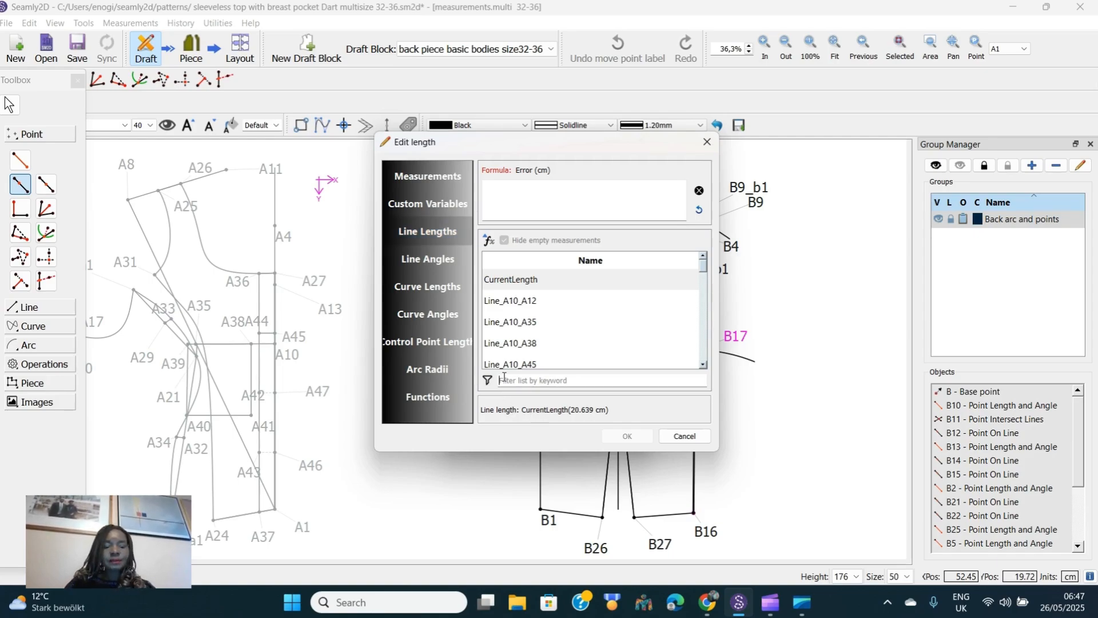
pyautogui.write('B')
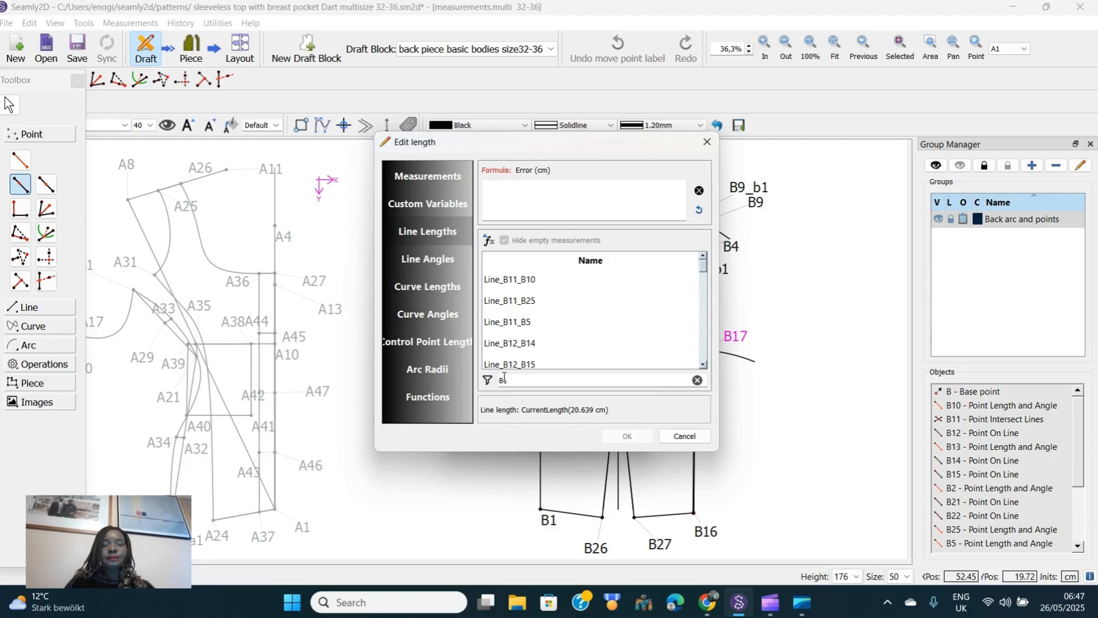
pyautogui.write('16')
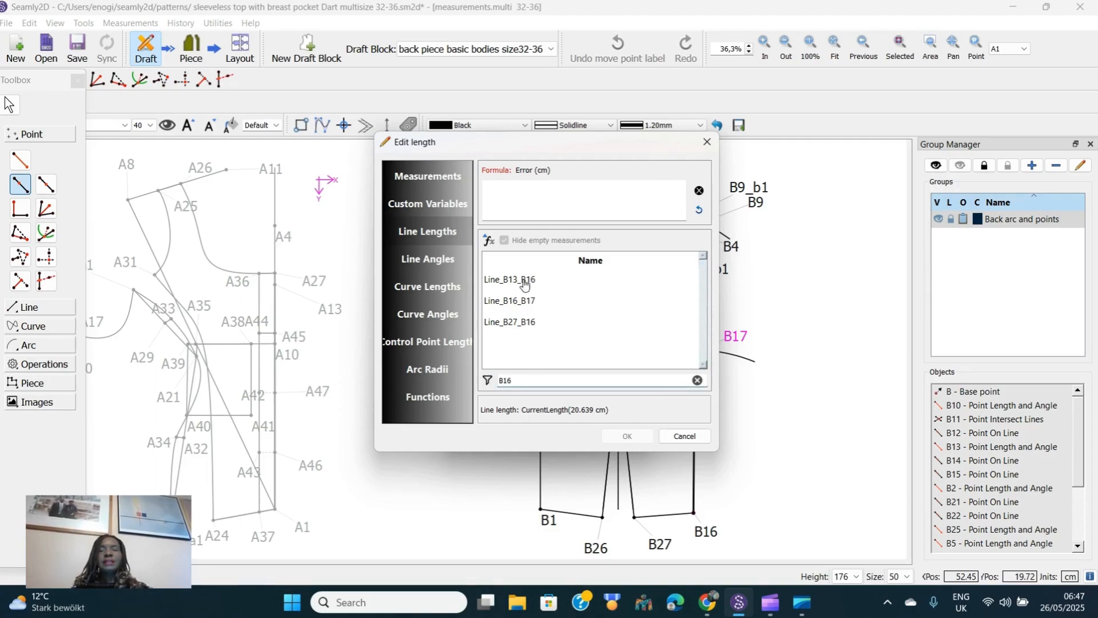
pyautogui.doubleClick(521, 305)
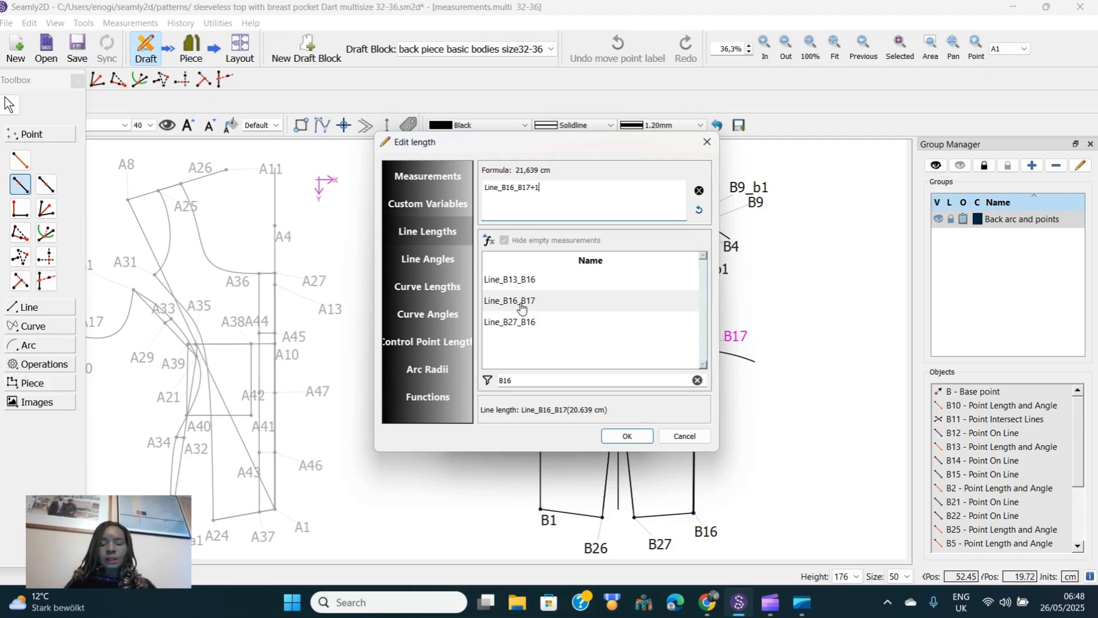
pyautogui.write('5')
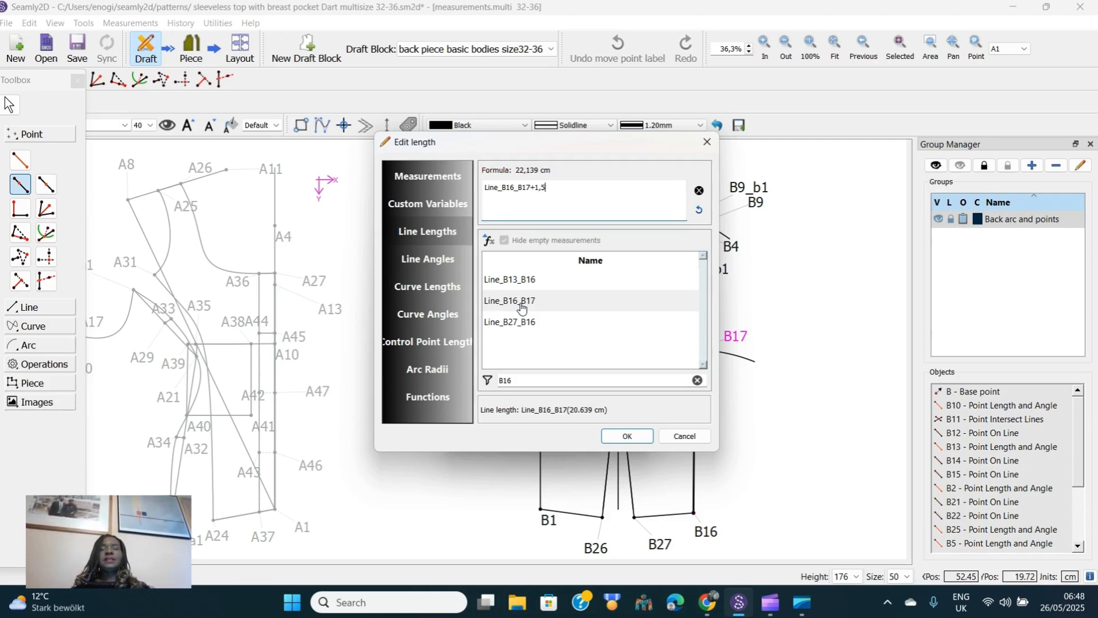
pyautogui.click(627, 437)
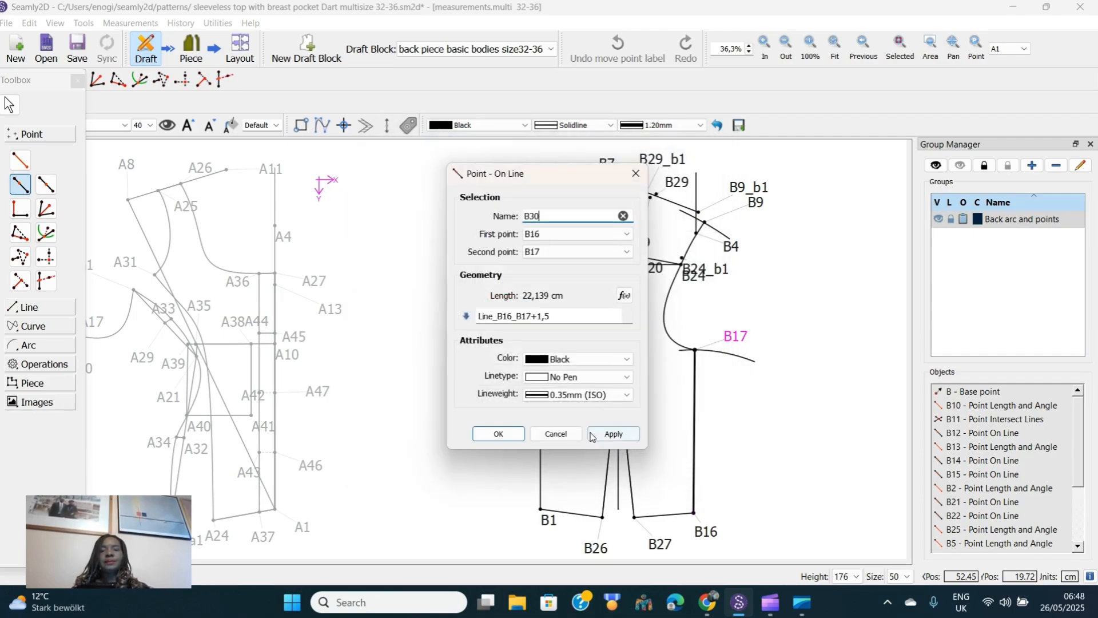
pyautogui.click(497, 433)
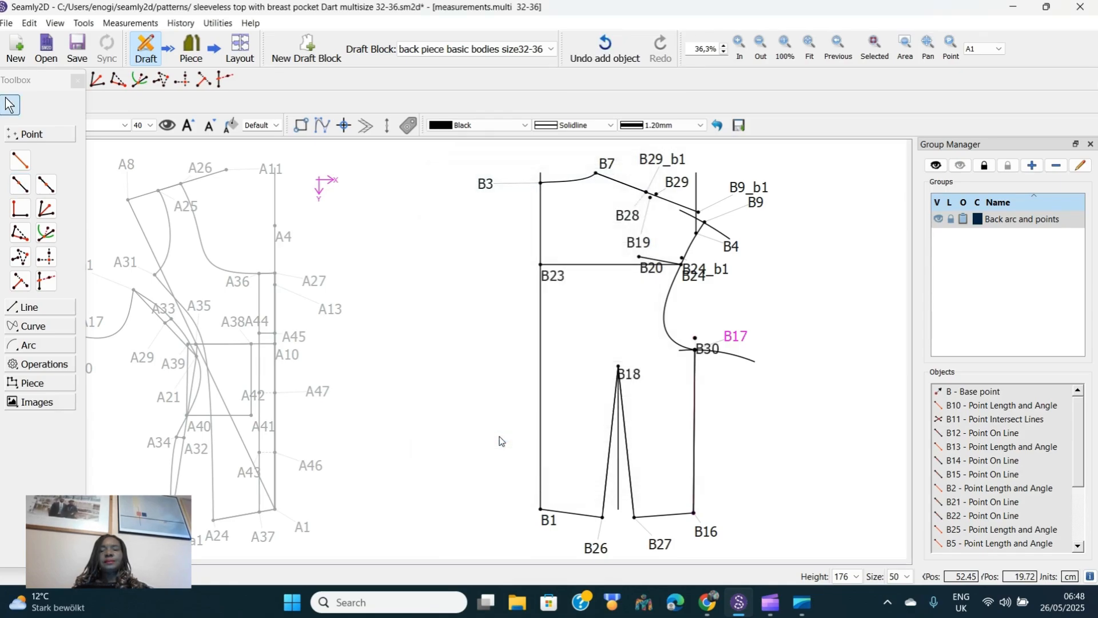
pyautogui.moveTo(709, 349); pyautogui.dragTo(733, 312)
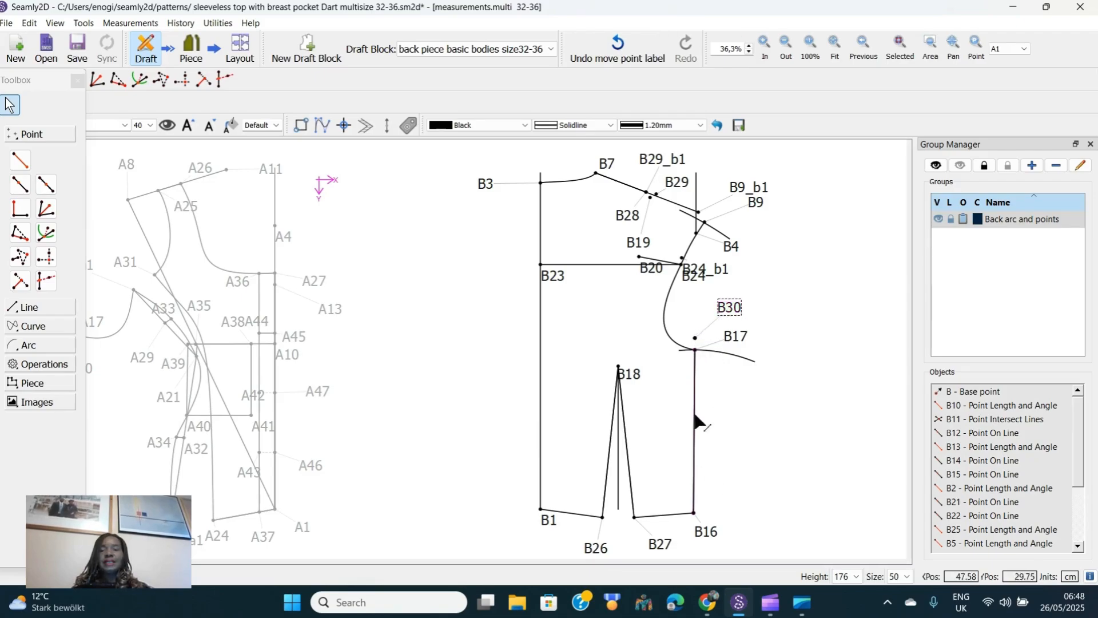
# Draw the raised side seam line from B16 to B30
pyautogui.click(22, 159)
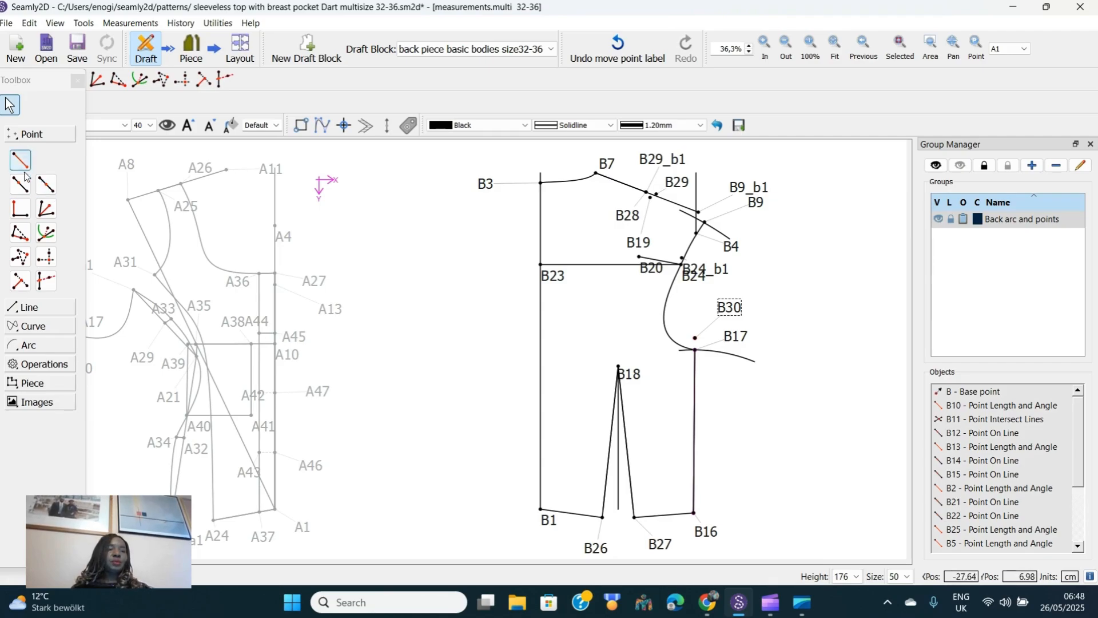
pyautogui.click(30, 308)
pyautogui.click(20, 179)
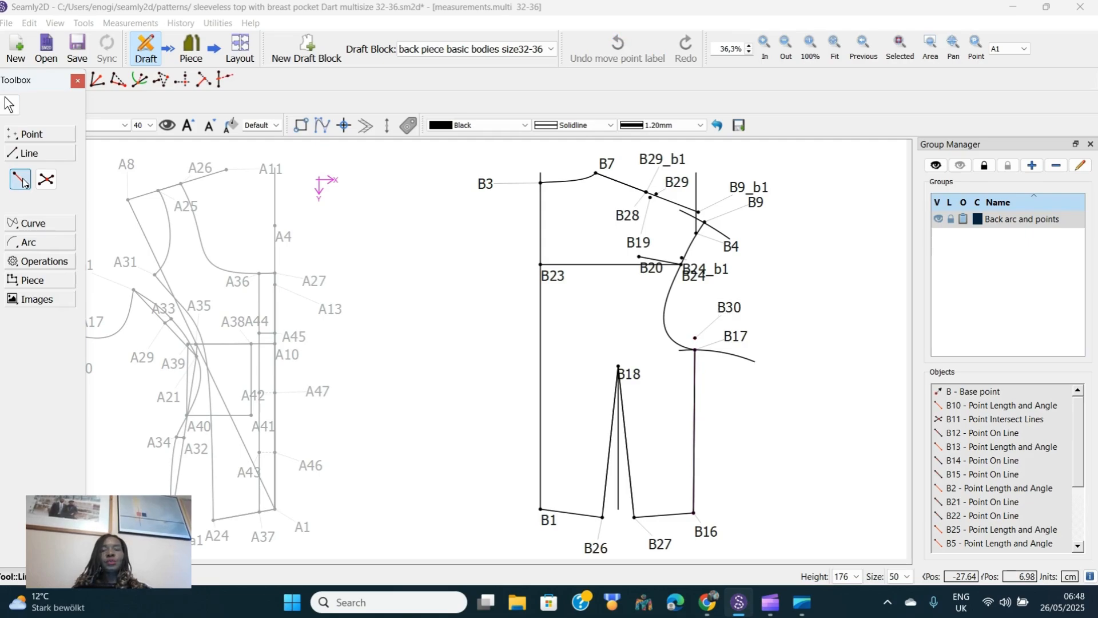
pyautogui.click(701, 525)
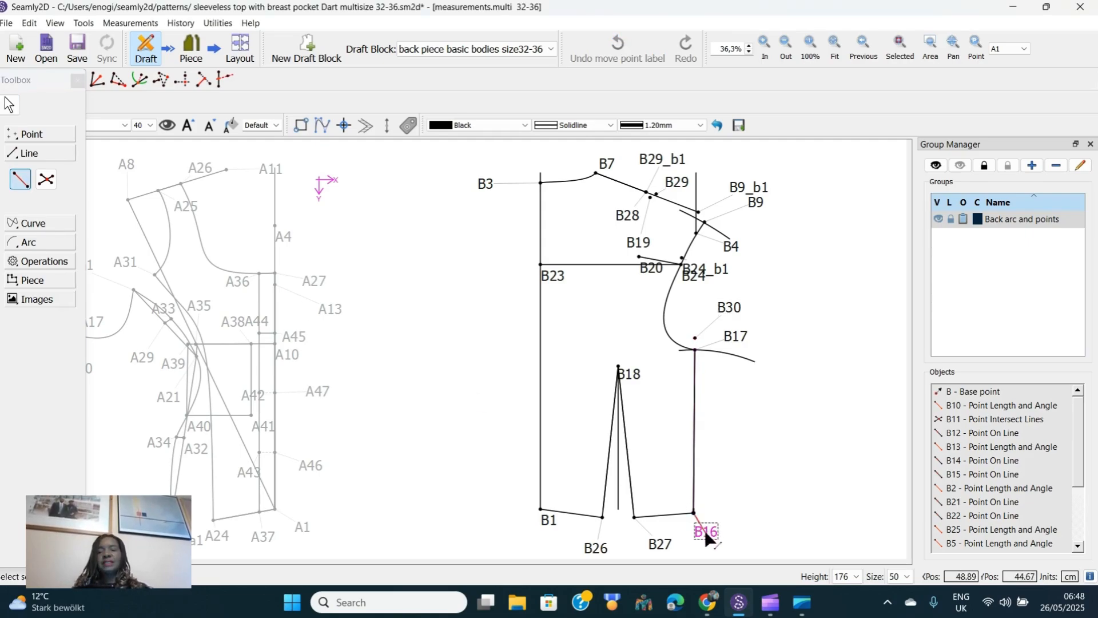
pyautogui.click(729, 309)
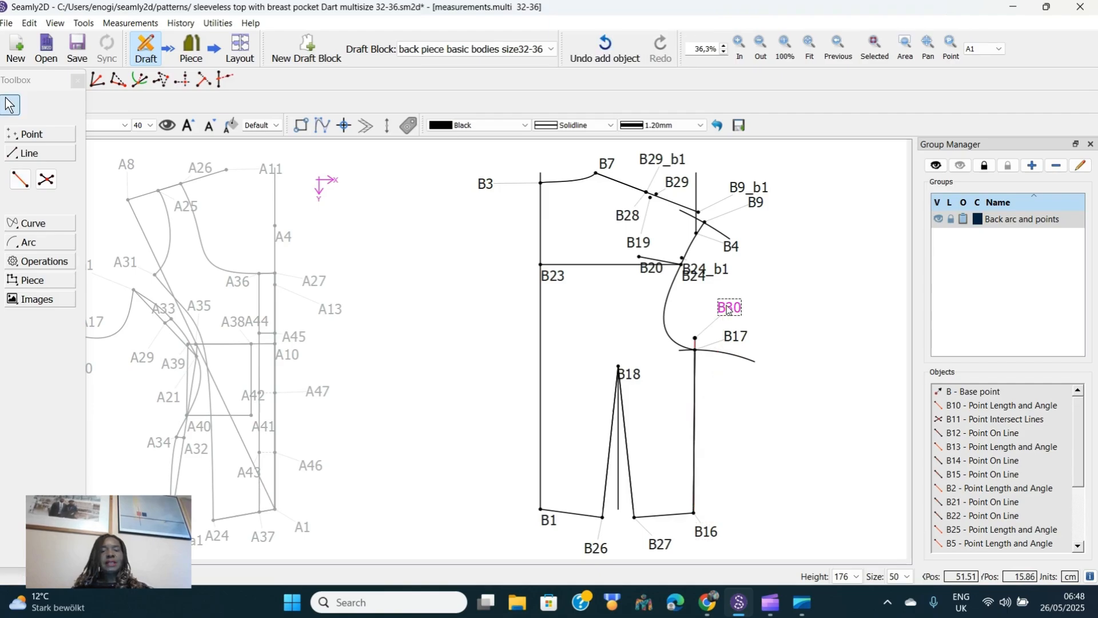
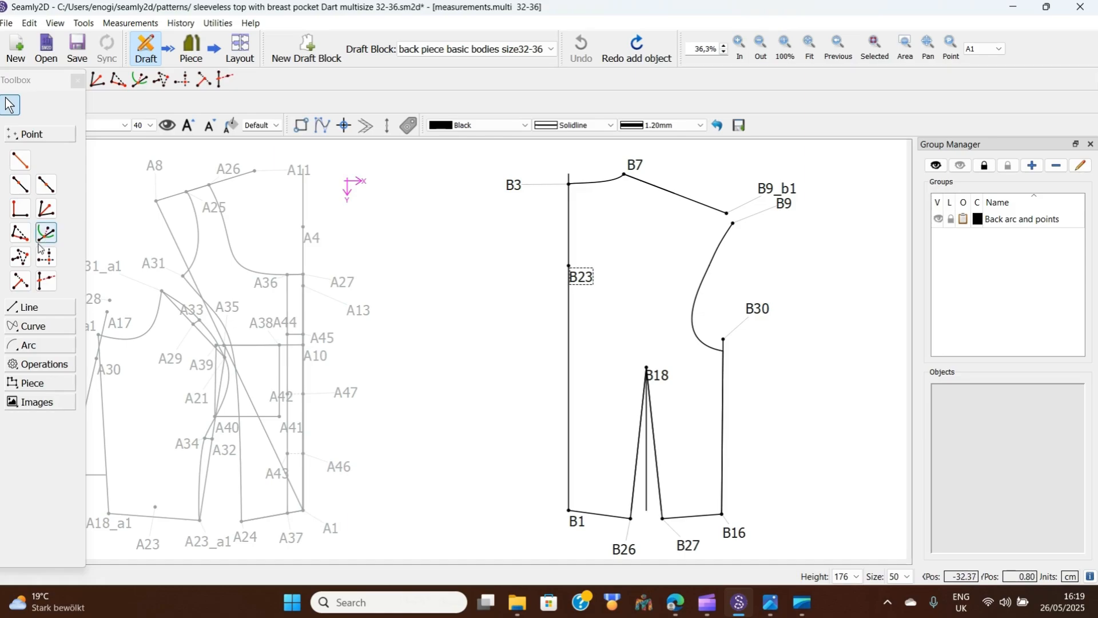
# Add a point on the shoulder line from B9_b1 towards B7 with length 3,5 cm, and move its label below the line
pyautogui.click(26, 190)
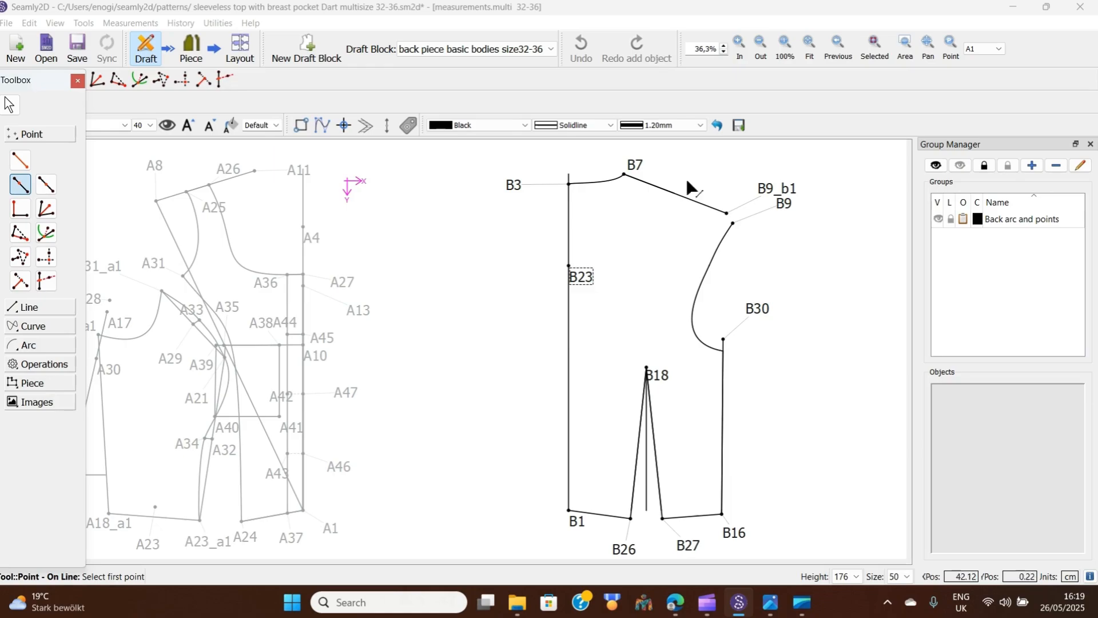
pyautogui.click(764, 198)
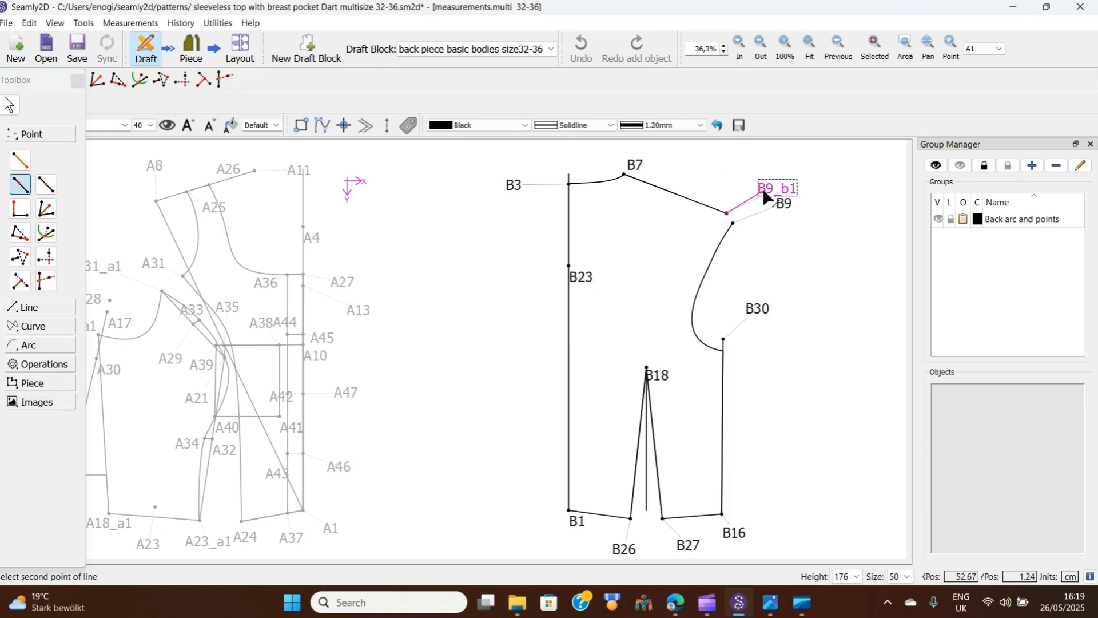
pyautogui.click(631, 166)
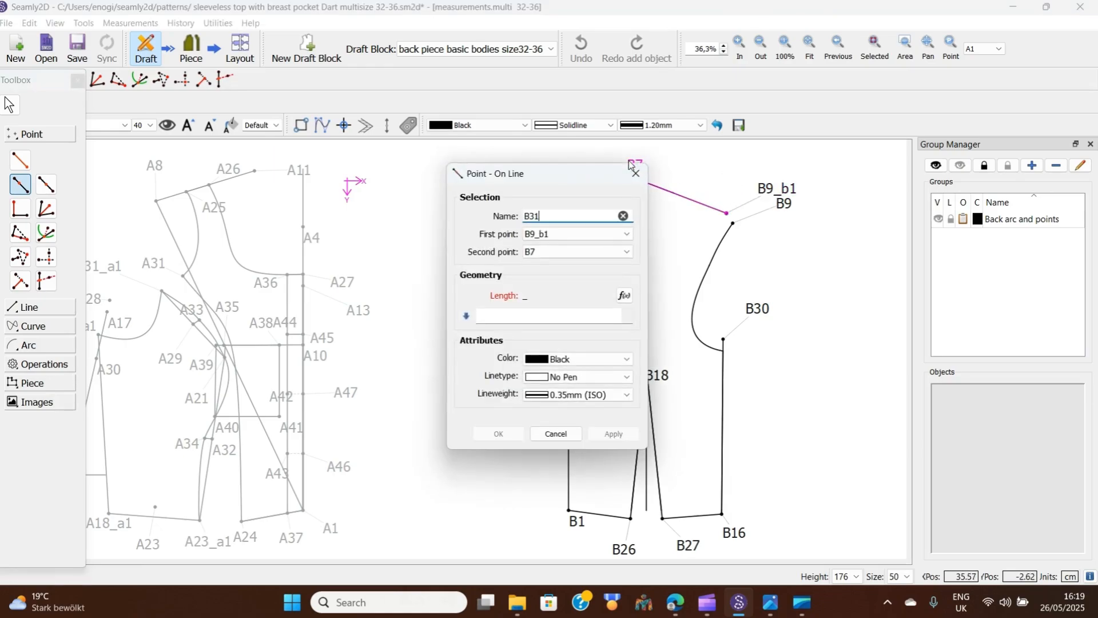
pyautogui.click(491, 319)
pyautogui.write('3')
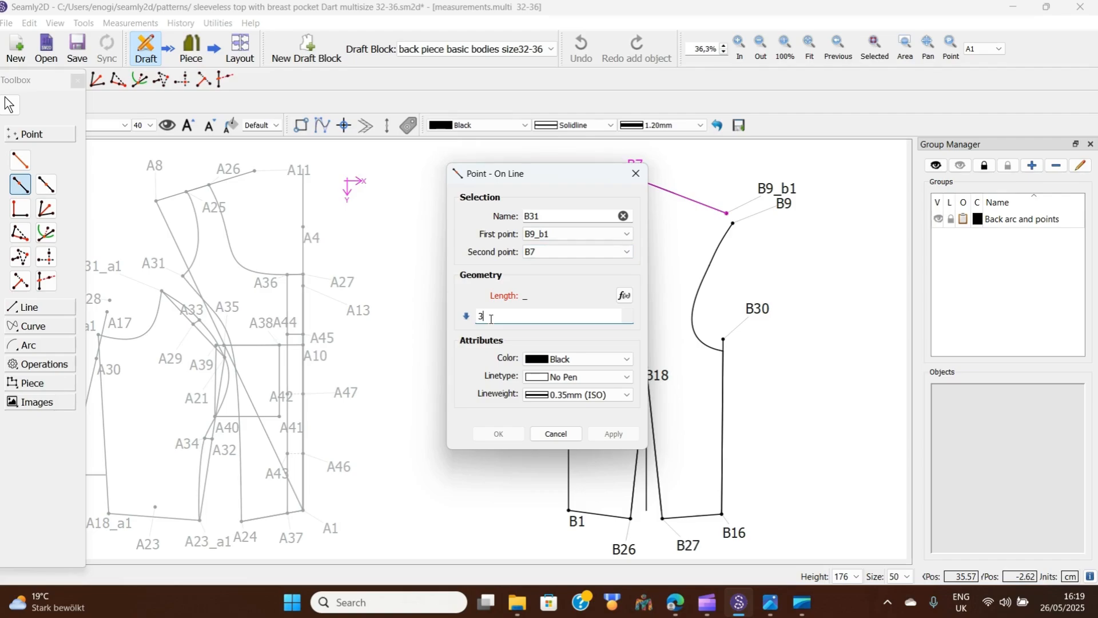
pyautogui.write(',5')
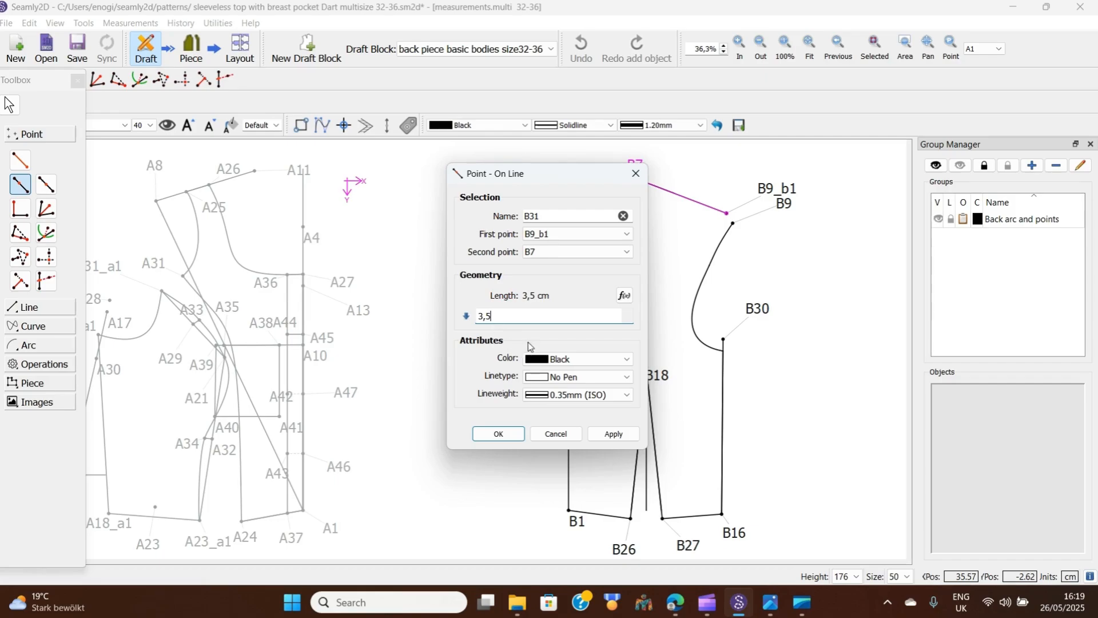
pyautogui.click(498, 434)
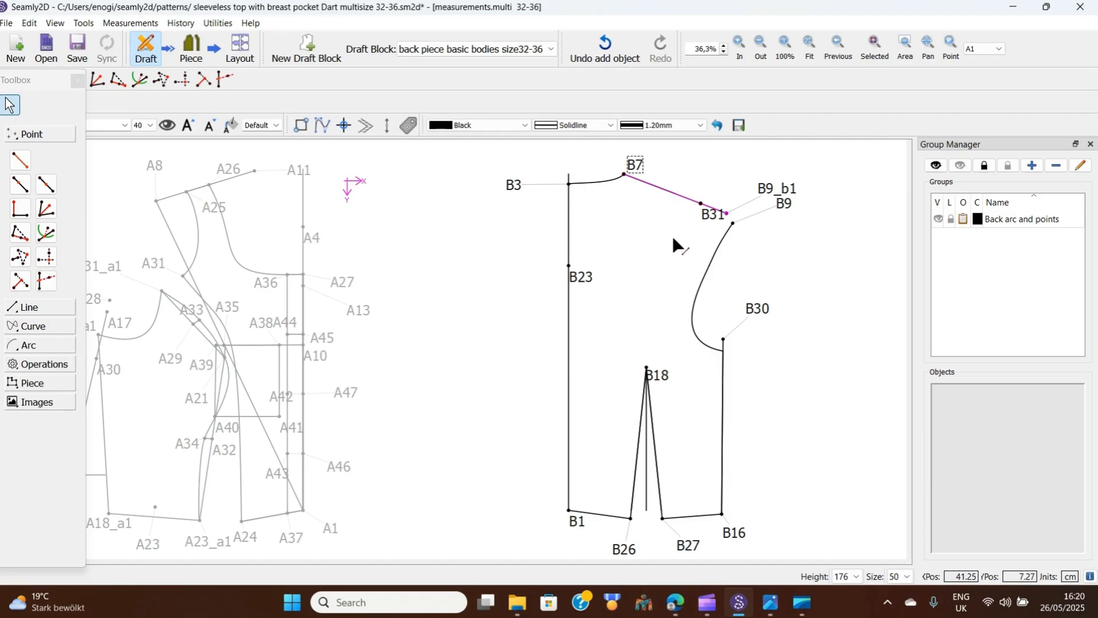
pyautogui.moveTo(717, 218); pyautogui.dragTo(690, 224)
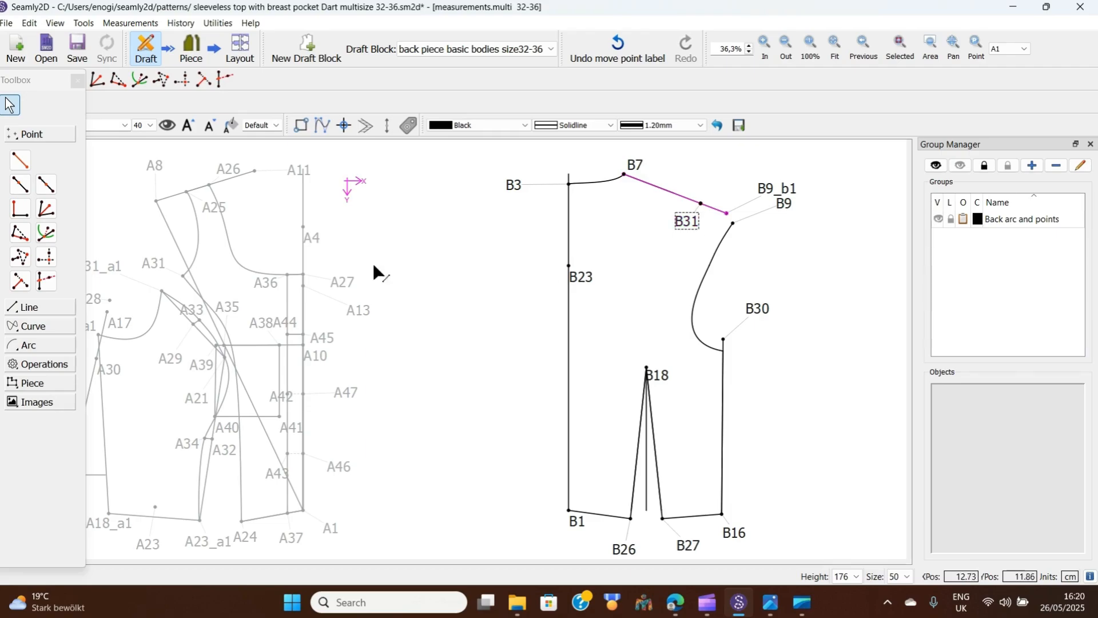
# Add a point on the shoulder line from B31 towards B7 with length 3 cm, and separate its label from B31's
pyautogui.click(30, 186)
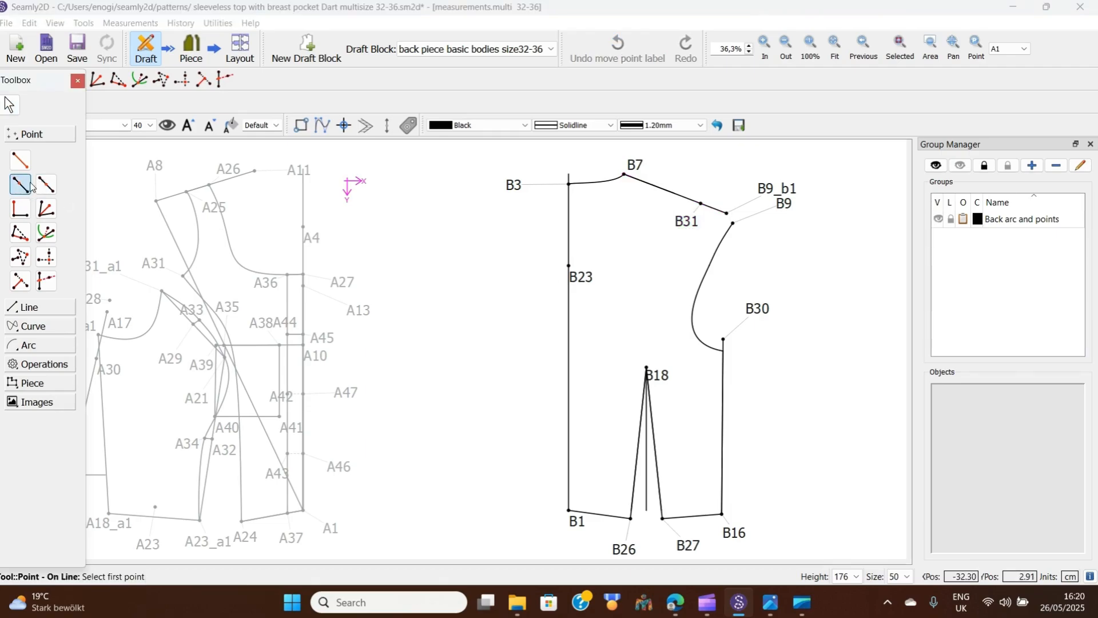
pyautogui.click(691, 225)
pyautogui.click(629, 170)
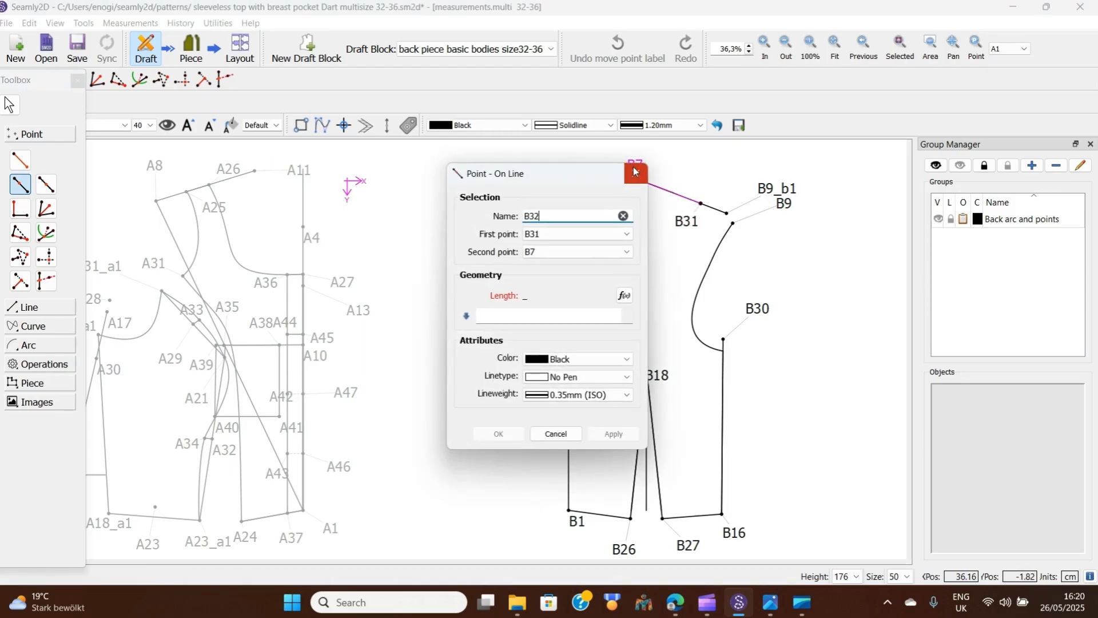
pyautogui.click(498, 313)
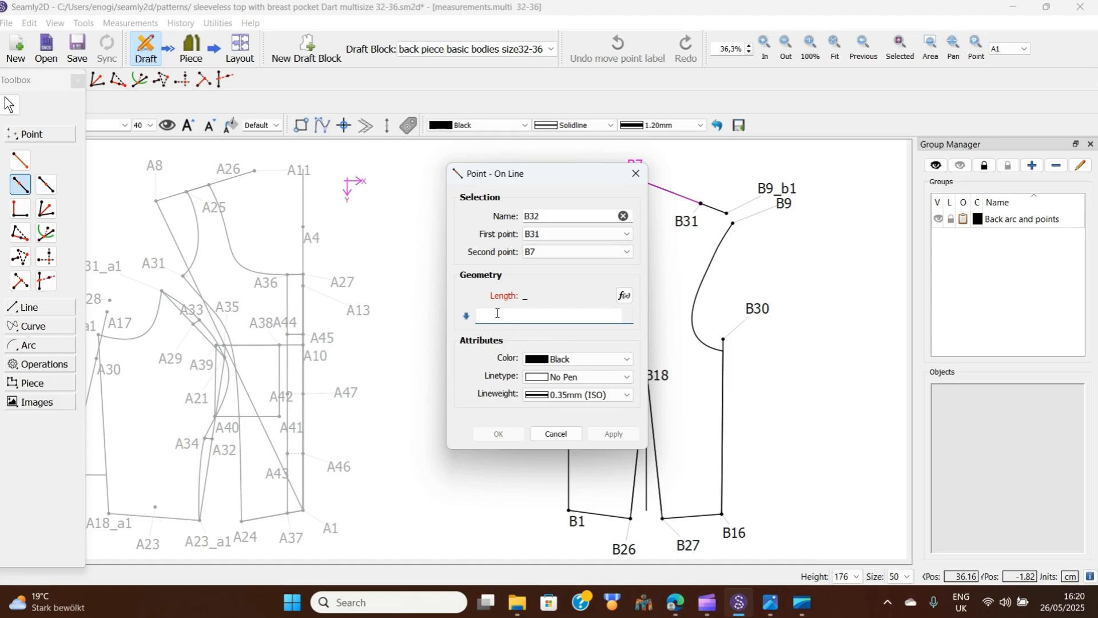
pyautogui.write('3')
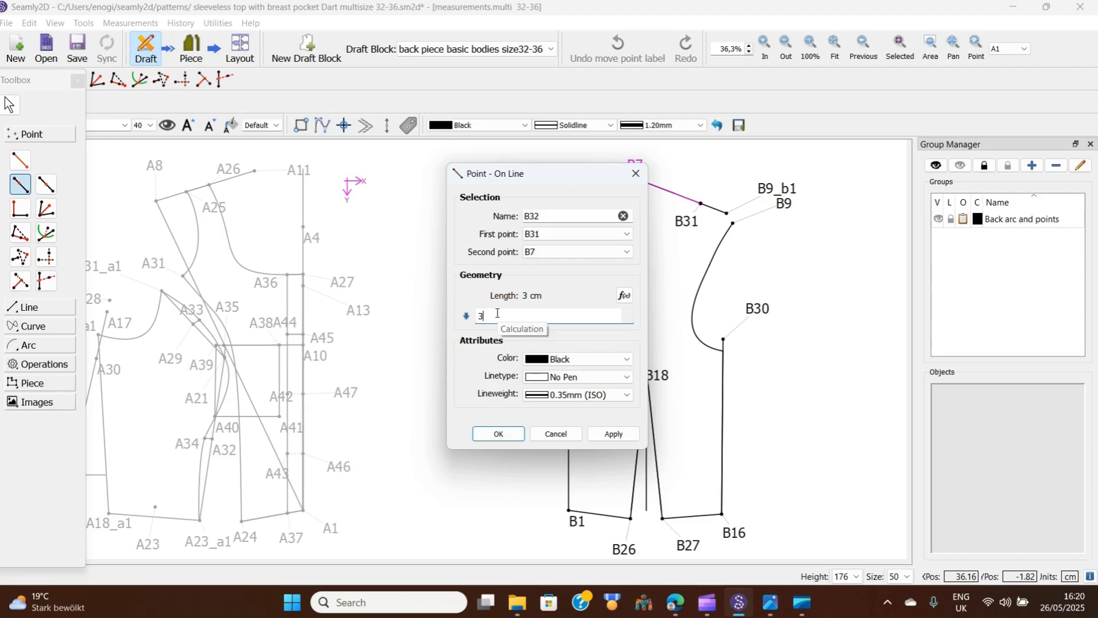
pyautogui.click(499, 434)
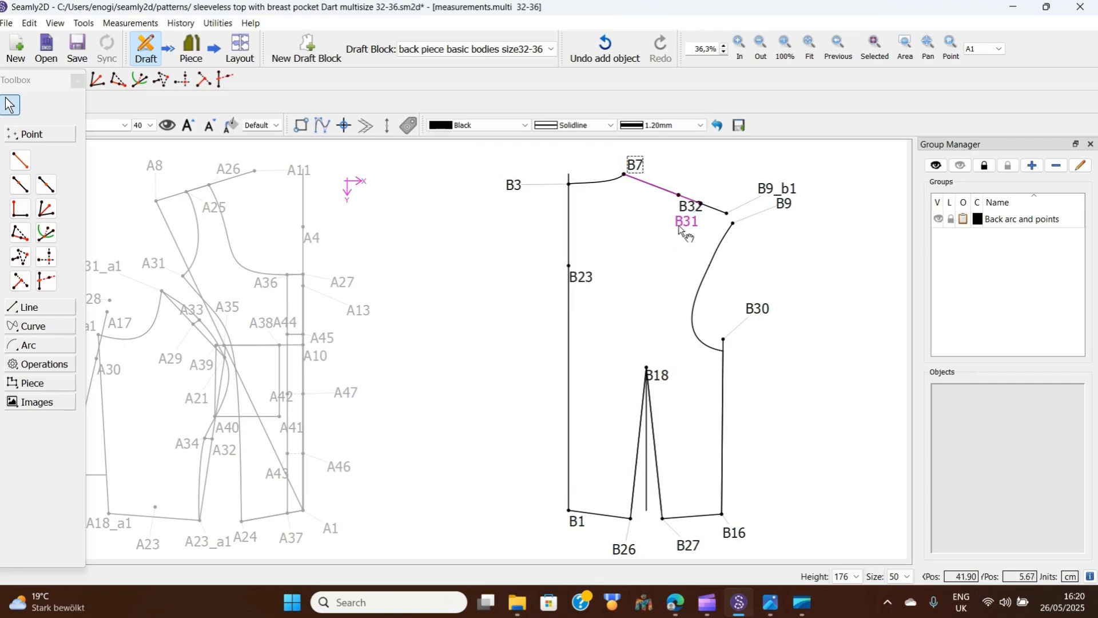
pyautogui.moveTo(689, 211); pyautogui.dragTo(677, 232)
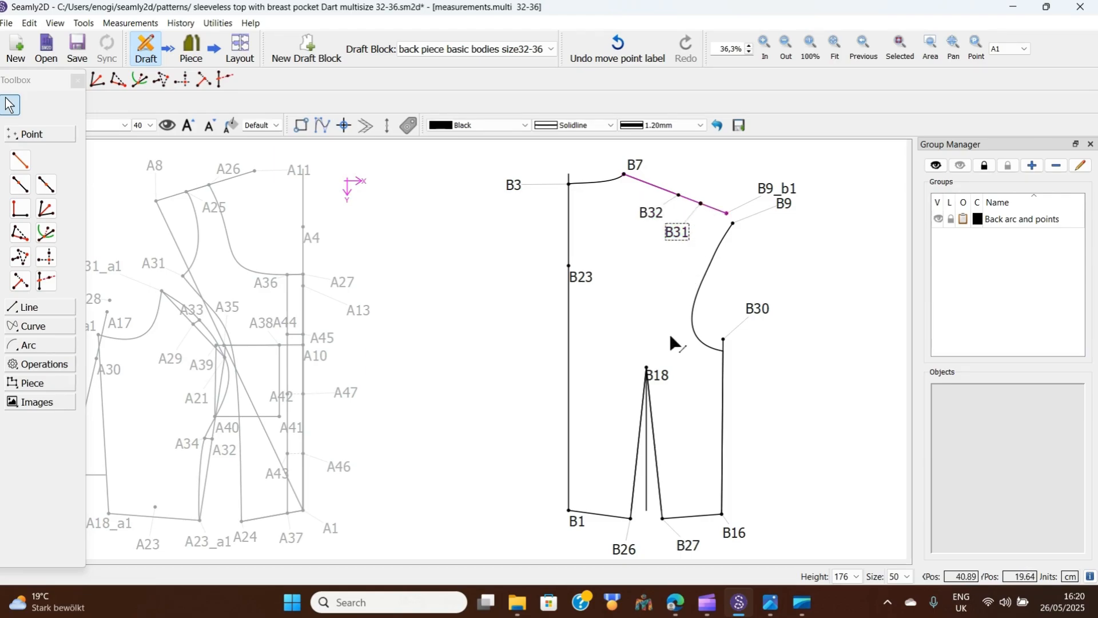
# Add a point on the centre back line from B3 towards B23 with length 5 cm, and move its label clear of the line
pyautogui.moveTo(701, 209)
pyautogui.click(20, 184)
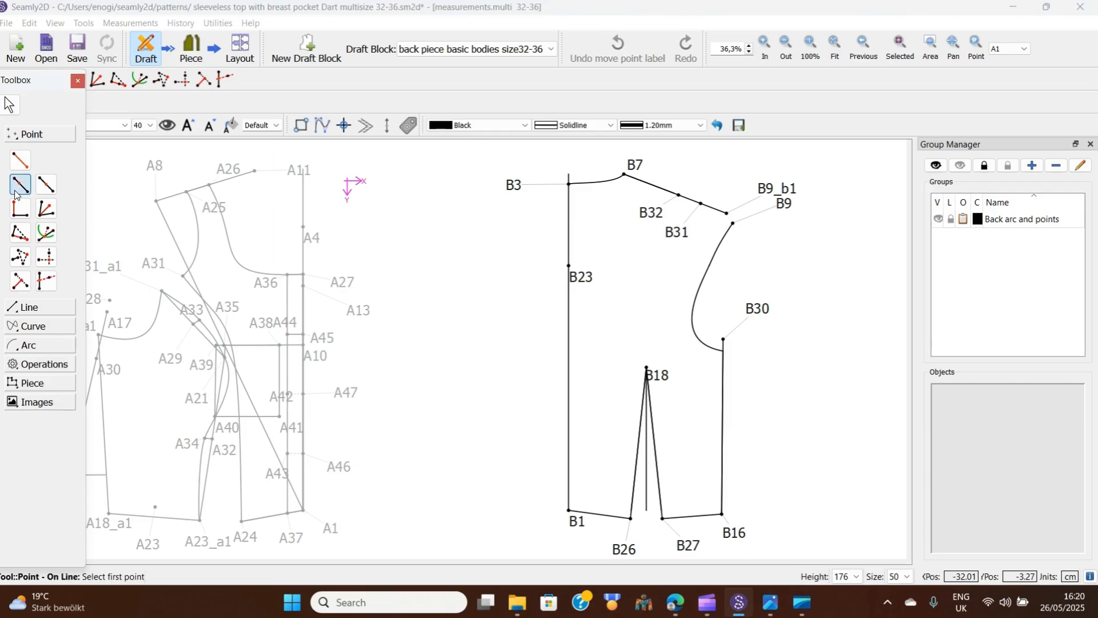
pyautogui.click(514, 188)
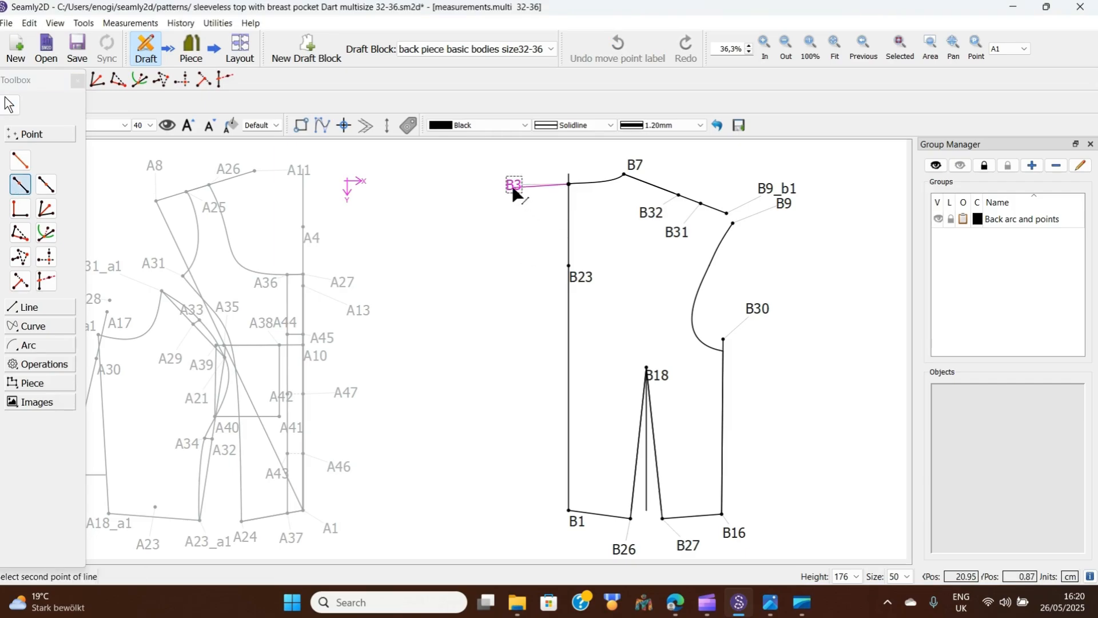
pyautogui.click(580, 279)
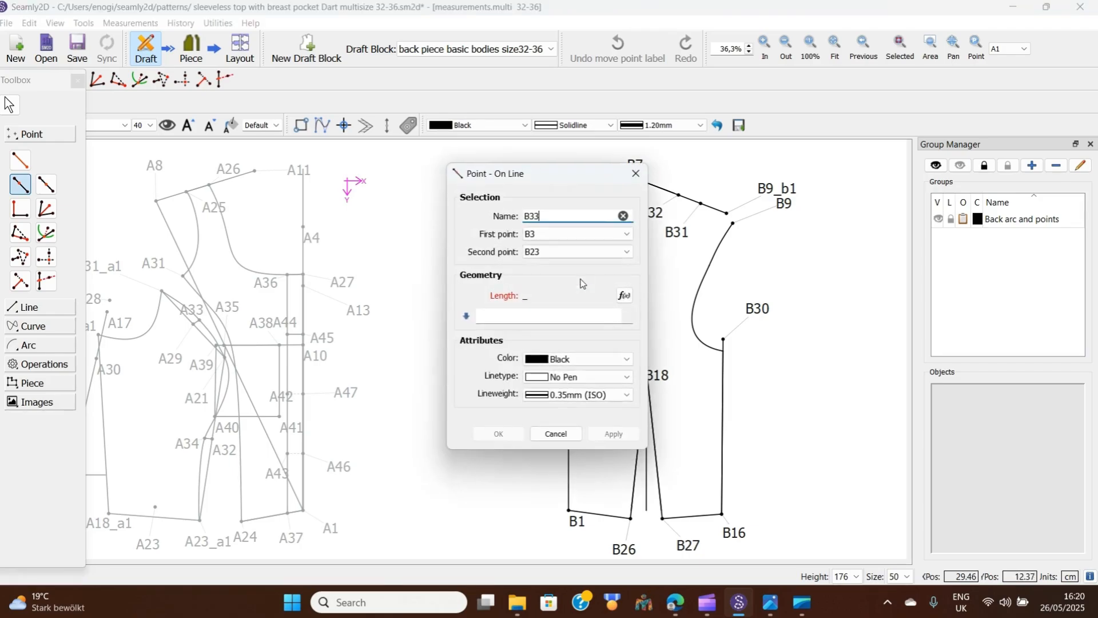
pyautogui.click(491, 317)
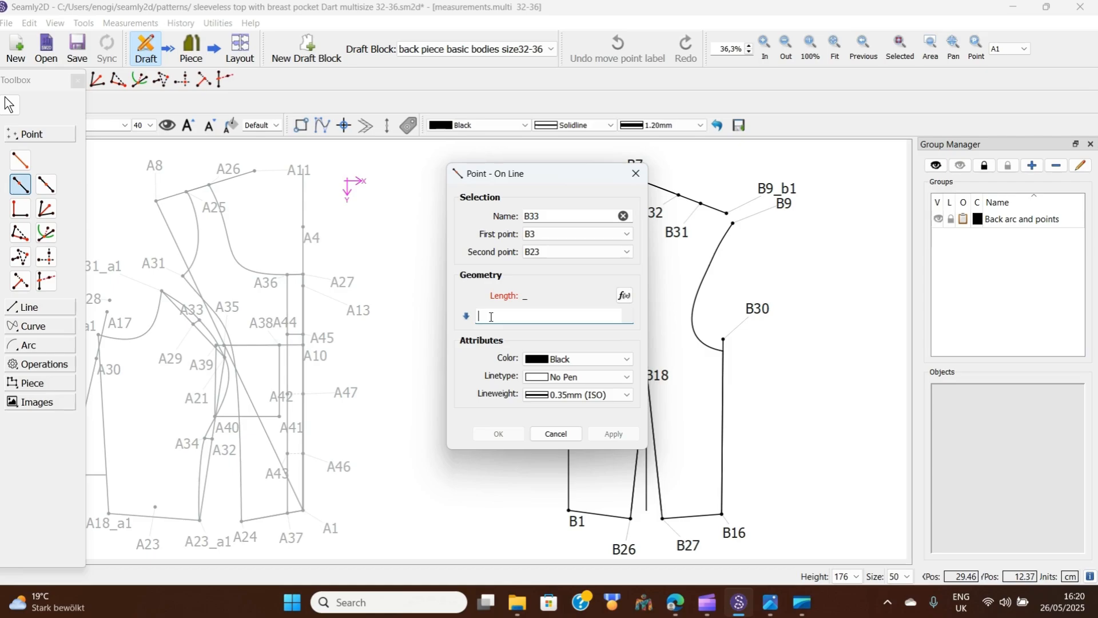
pyautogui.write('5')
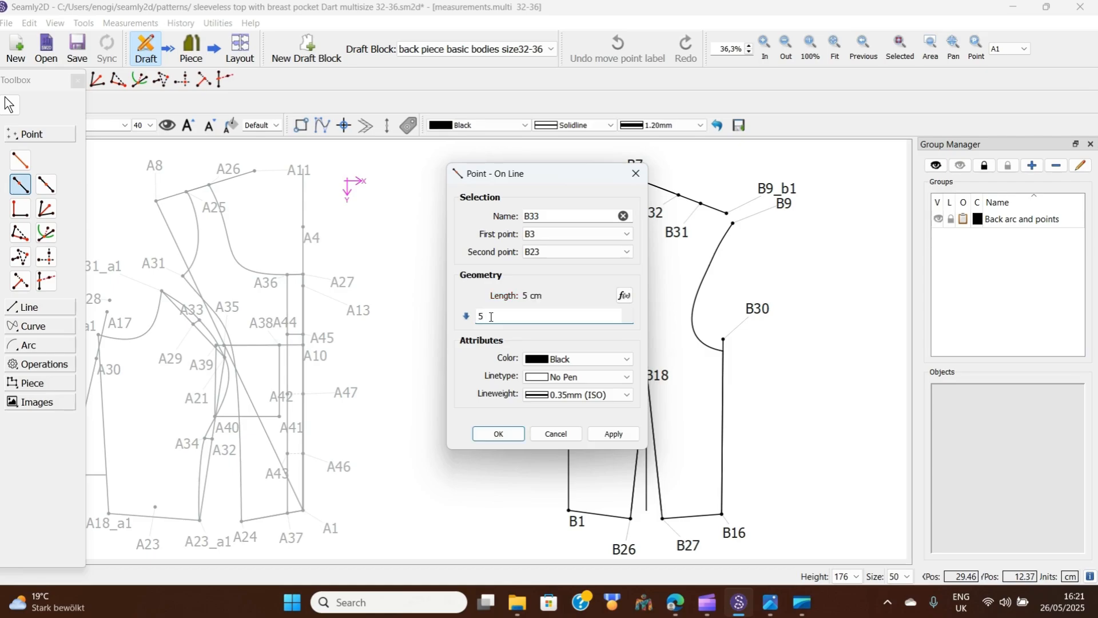
pyautogui.click(512, 436)
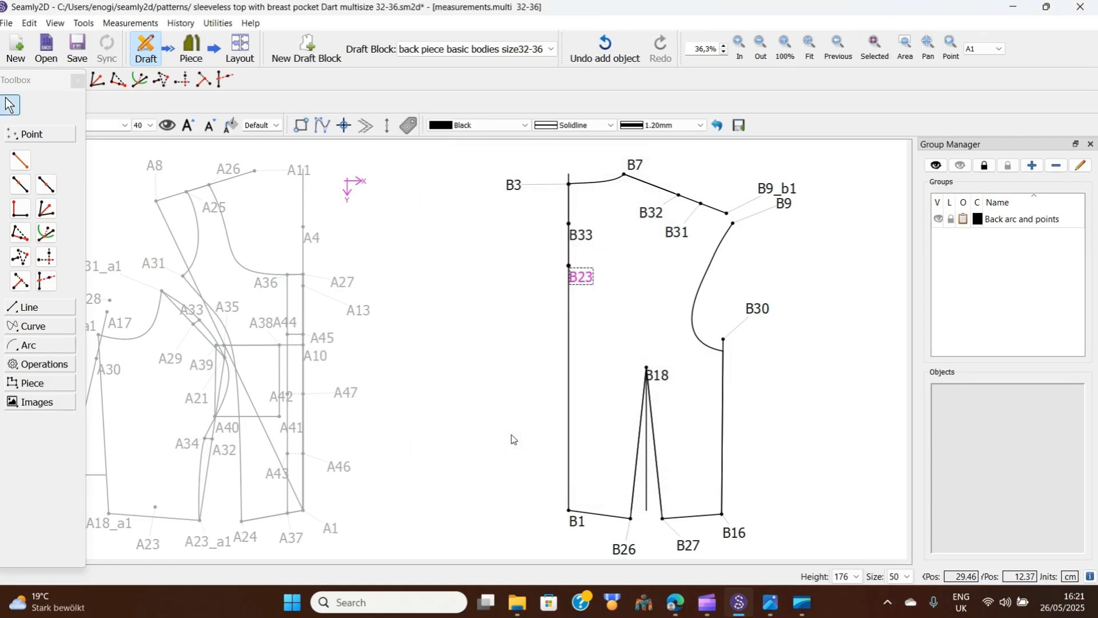
pyautogui.moveTo(582, 240); pyautogui.dragTo(596, 246)
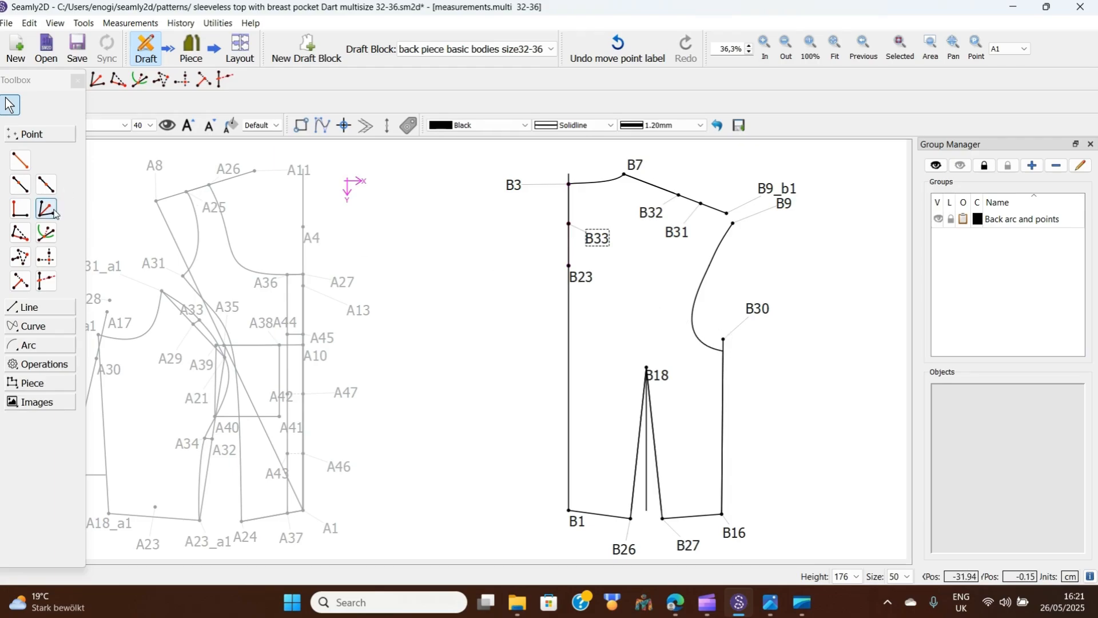
# Draw an interactive curve from B32 to B33 and shape it into a rounded, lowered back neckline, keeping the labels clear
pyautogui.click(35, 327)
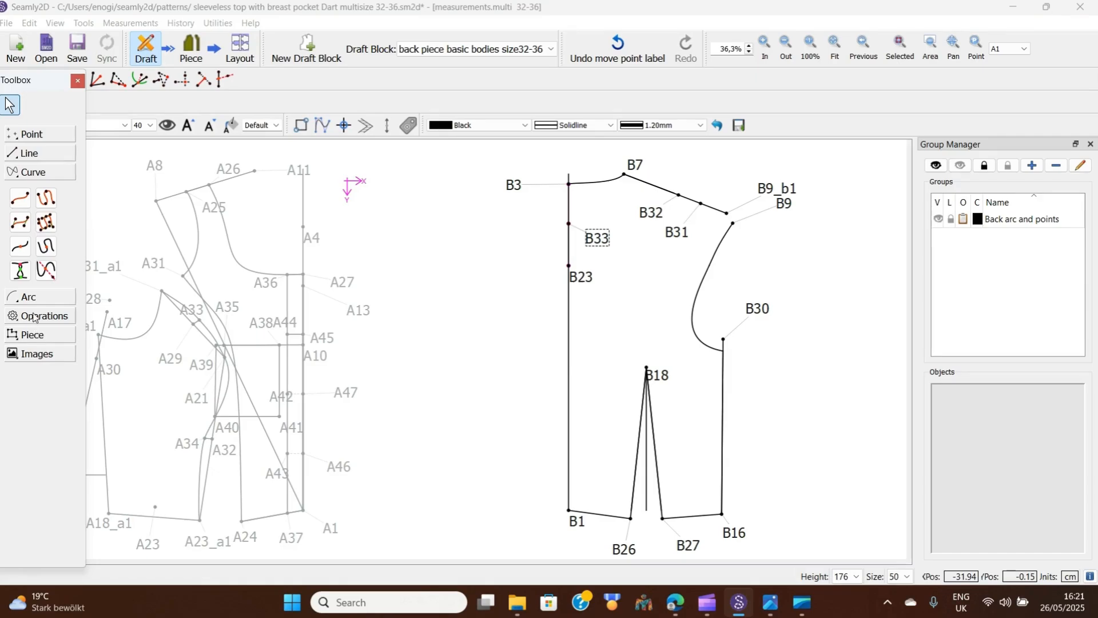
pyautogui.click(21, 205)
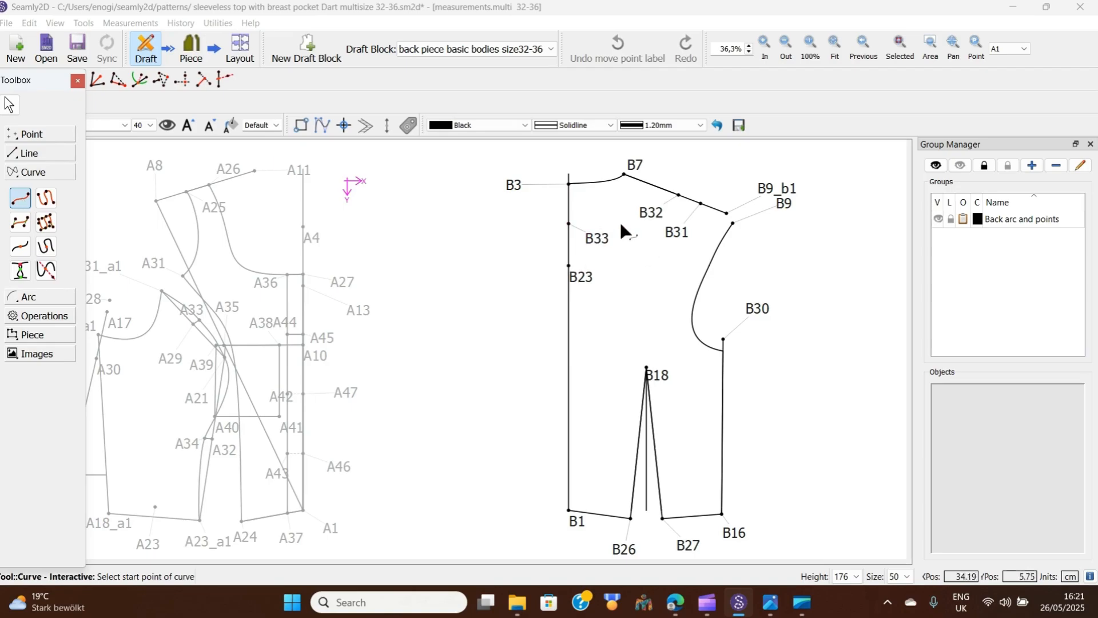
pyautogui.click(679, 196)
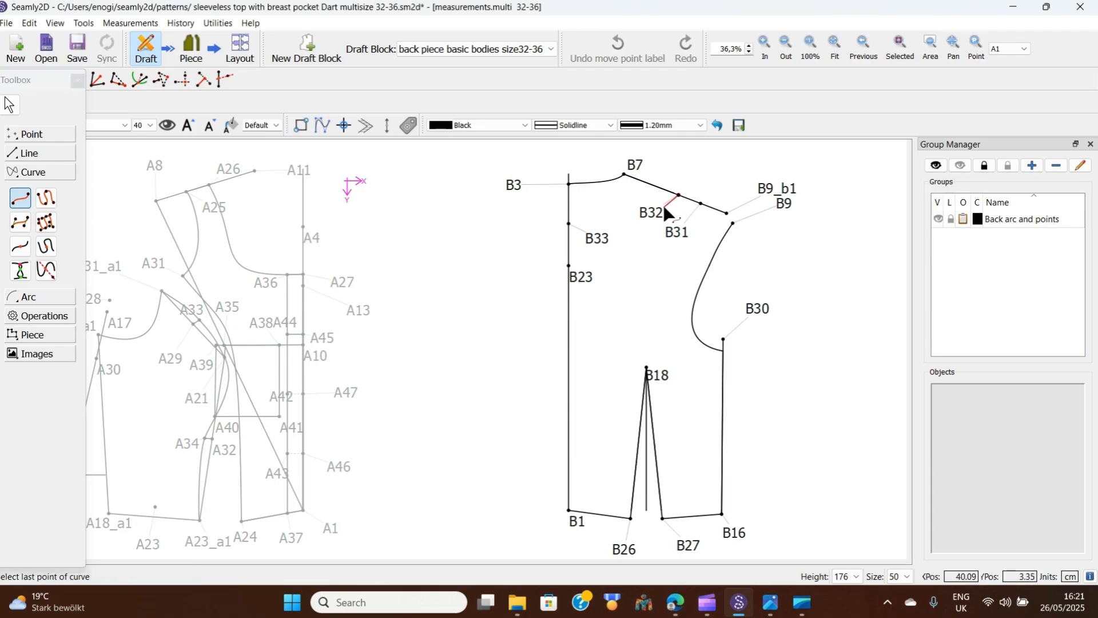
pyautogui.click(595, 239)
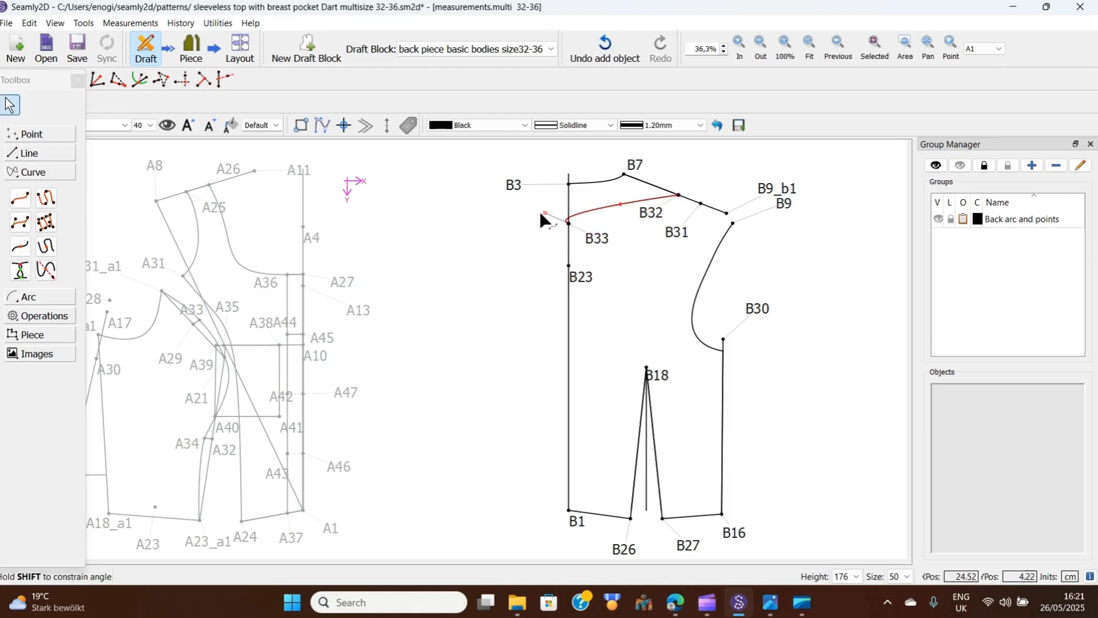
pyautogui.moveTo(545, 211); pyautogui.dragTo(651, 177)
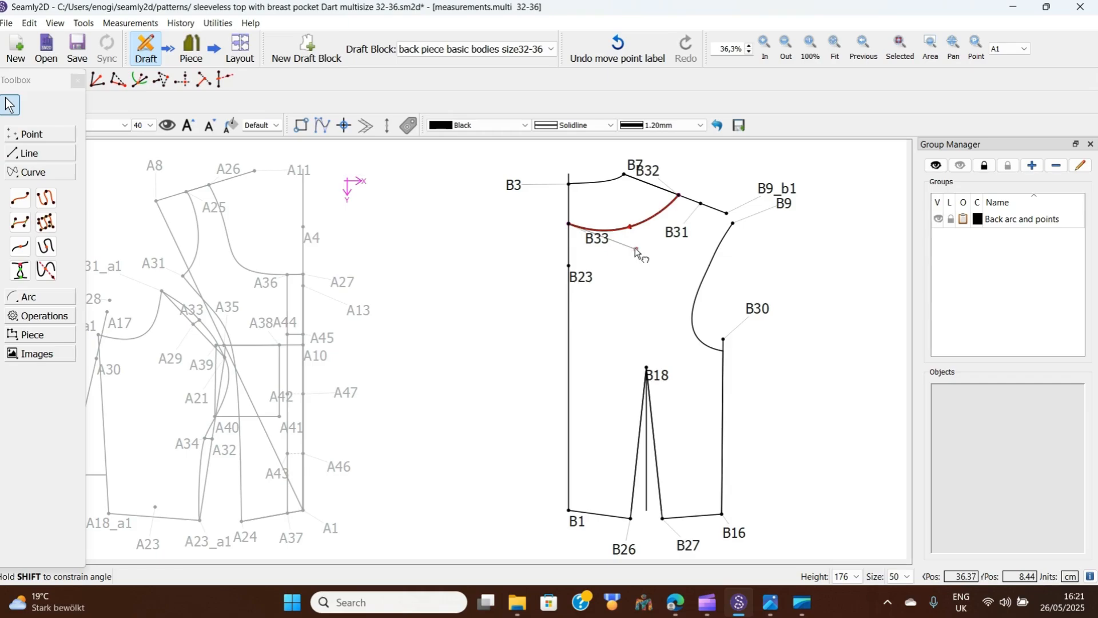
pyautogui.moveTo(635, 248)
pyautogui.mouseDown()
pyautogui.moveTo(620, 232)
pyautogui.moveTo(625, 266)
pyautogui.moveTo(589, 267)
pyautogui.moveTo(644, 258)
pyautogui.moveTo(611, 269)
pyautogui.moveTo(652, 268)
pyautogui.moveTo(612, 269)
pyautogui.moveTo(626, 272)
pyautogui.mouseUp()
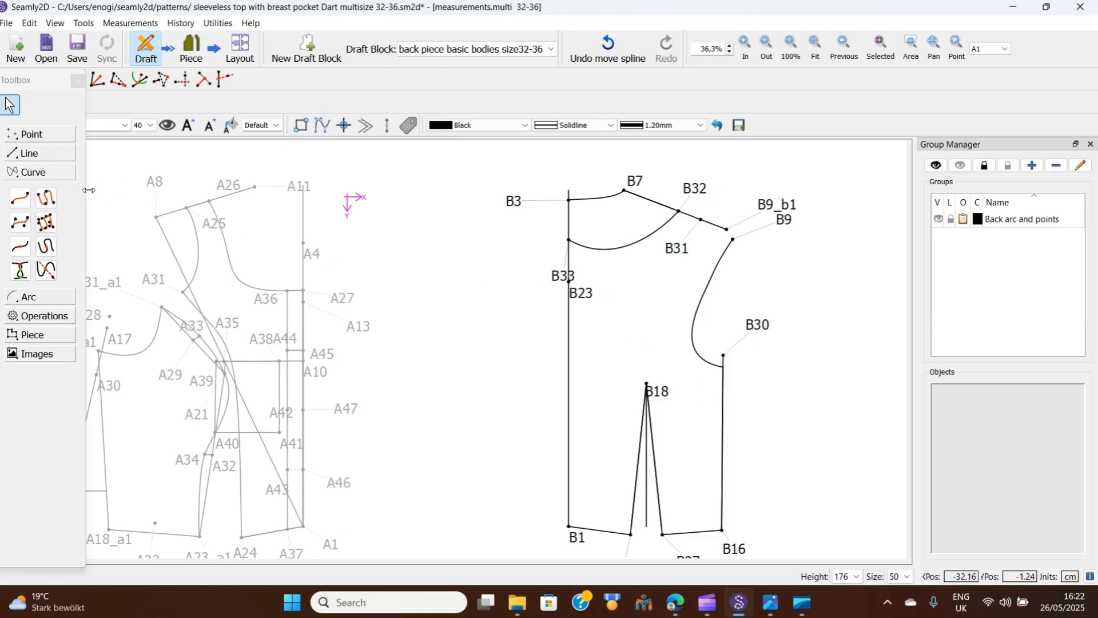
# Draw an interactive curve from B31 to B30 for the new armhole, and move the B31 label away from it
pyautogui.click(20, 198)
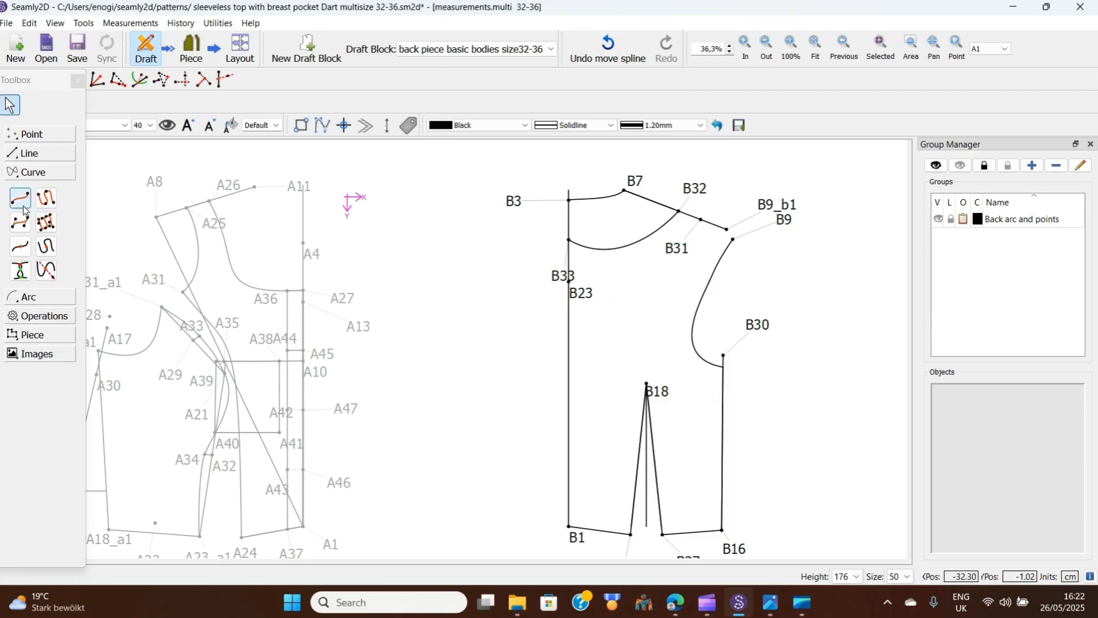
pyautogui.click(677, 244)
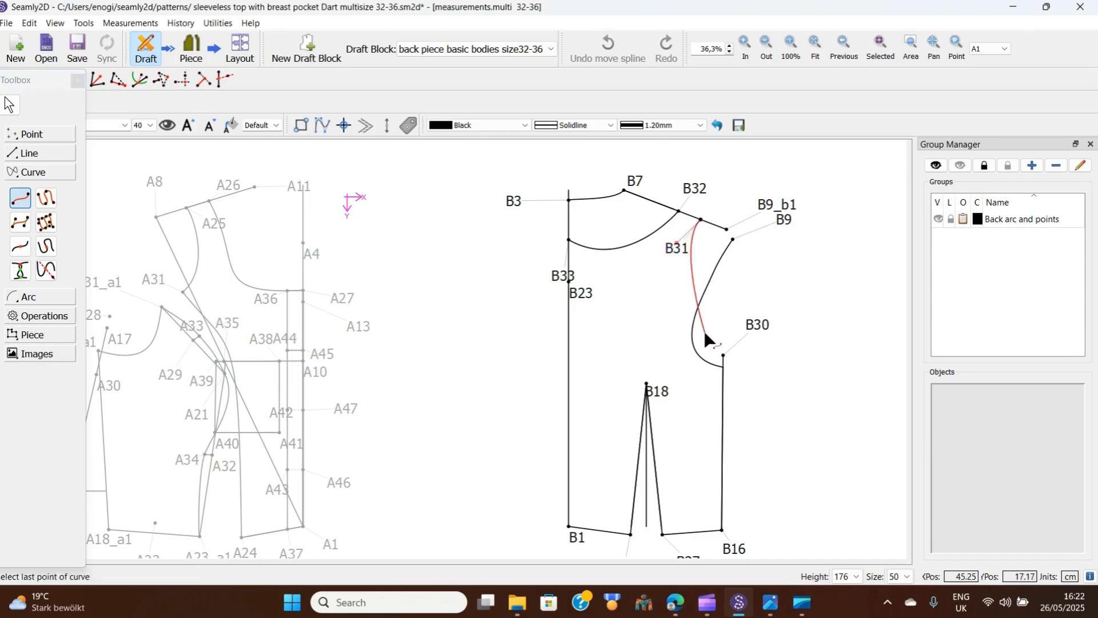
pyautogui.click(758, 327)
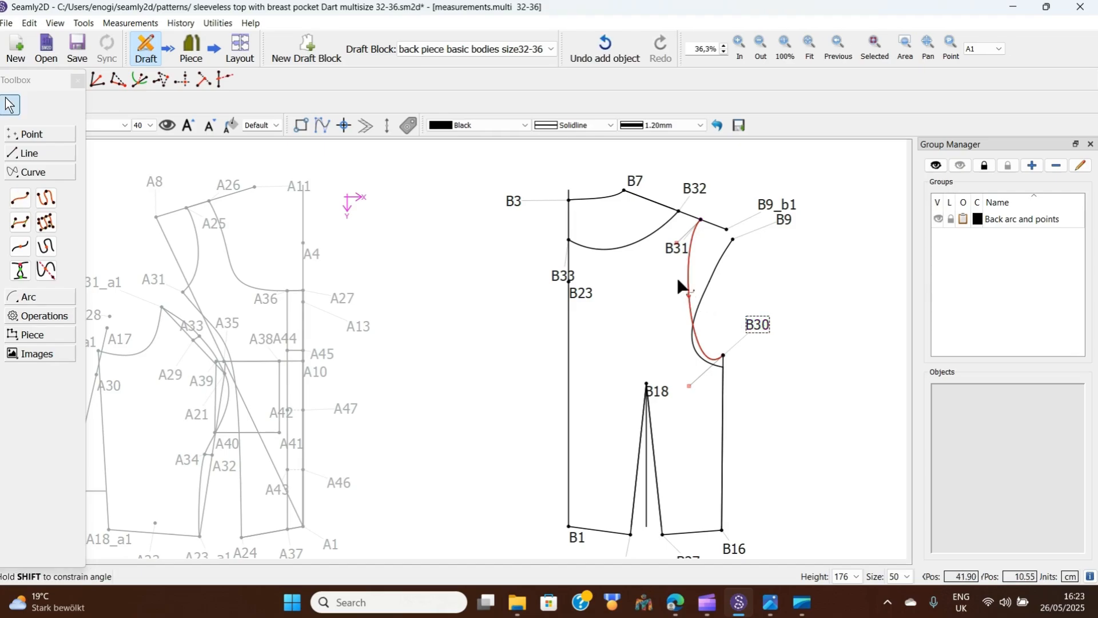
pyautogui.moveTo(668, 252); pyautogui.dragTo(627, 264)
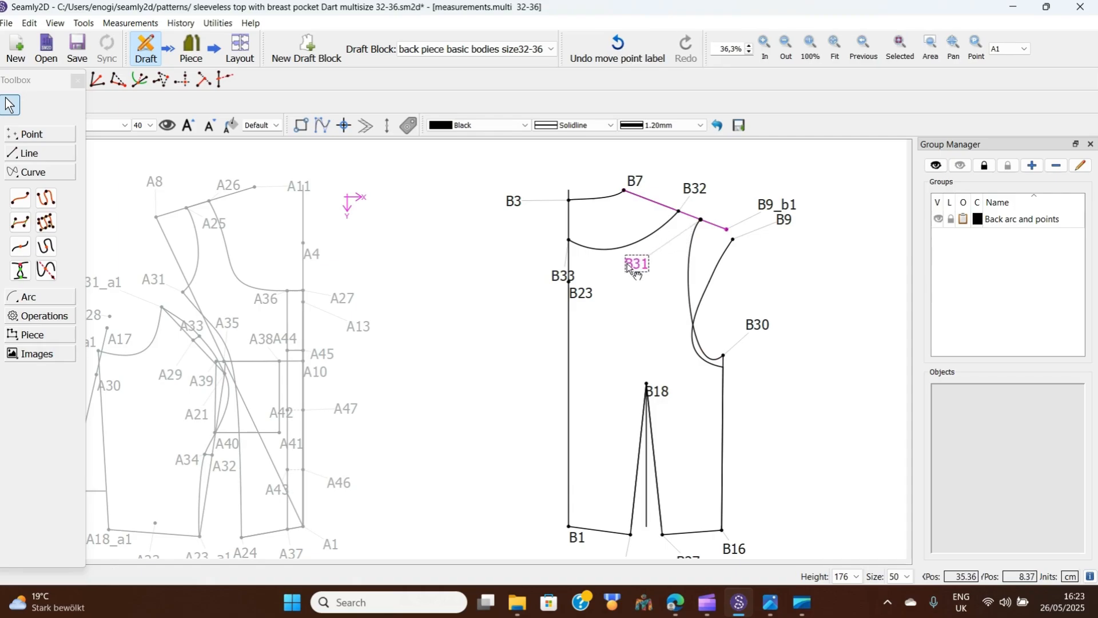
# Reshape the new armhole curve with its control handles so it bows further inward and meets B30 in a flatter sweep
pyautogui.click(688, 274)
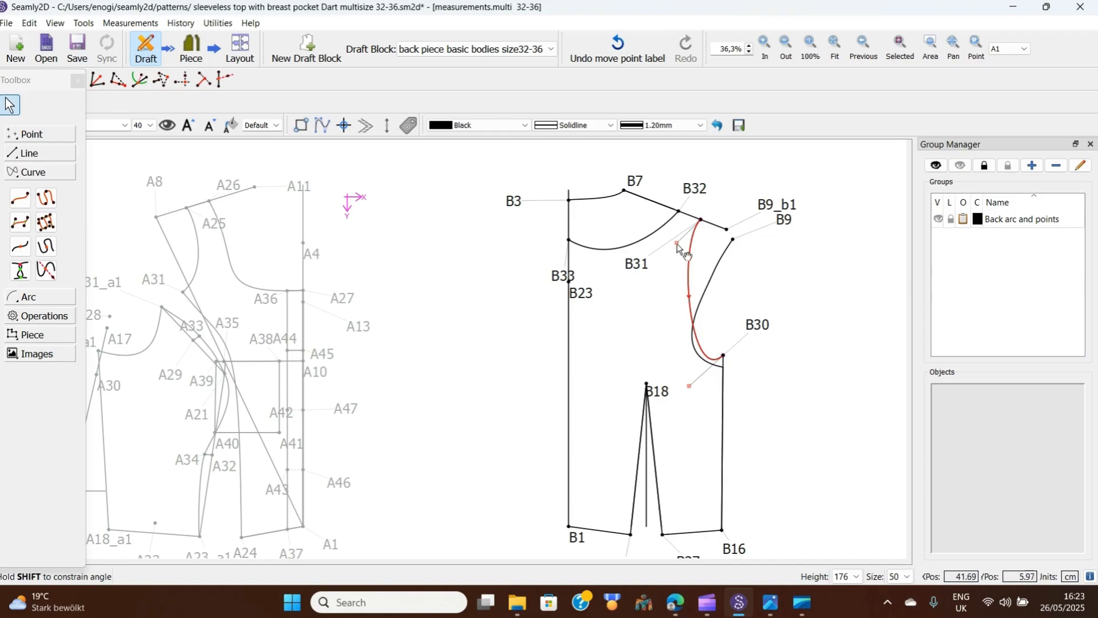
pyautogui.moveTo(678, 241); pyautogui.dragTo(673, 253)
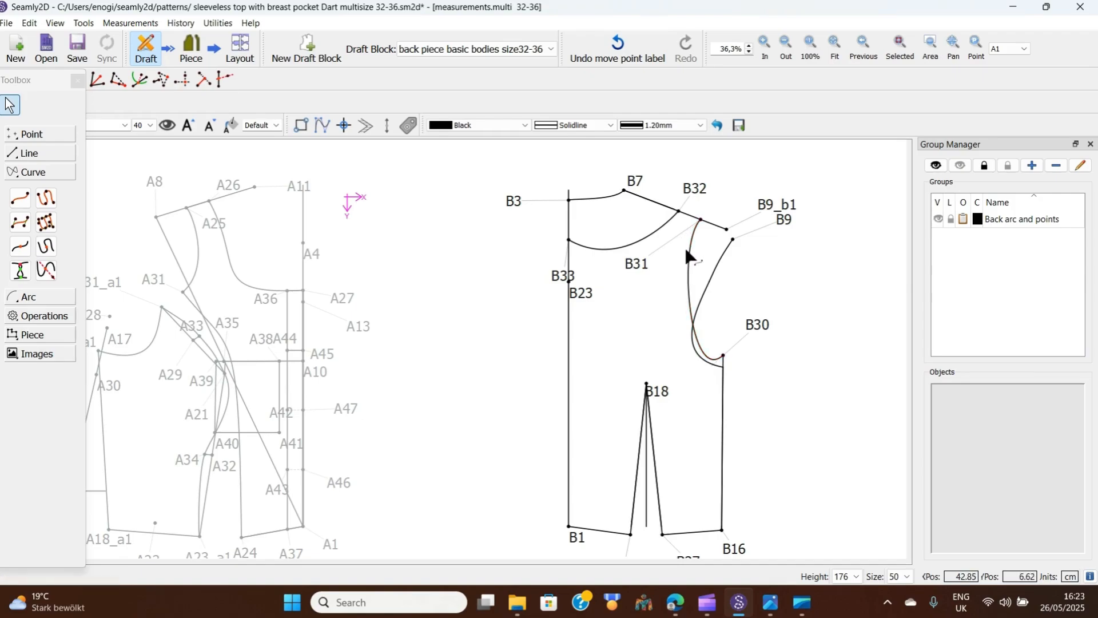
pyautogui.click(689, 251)
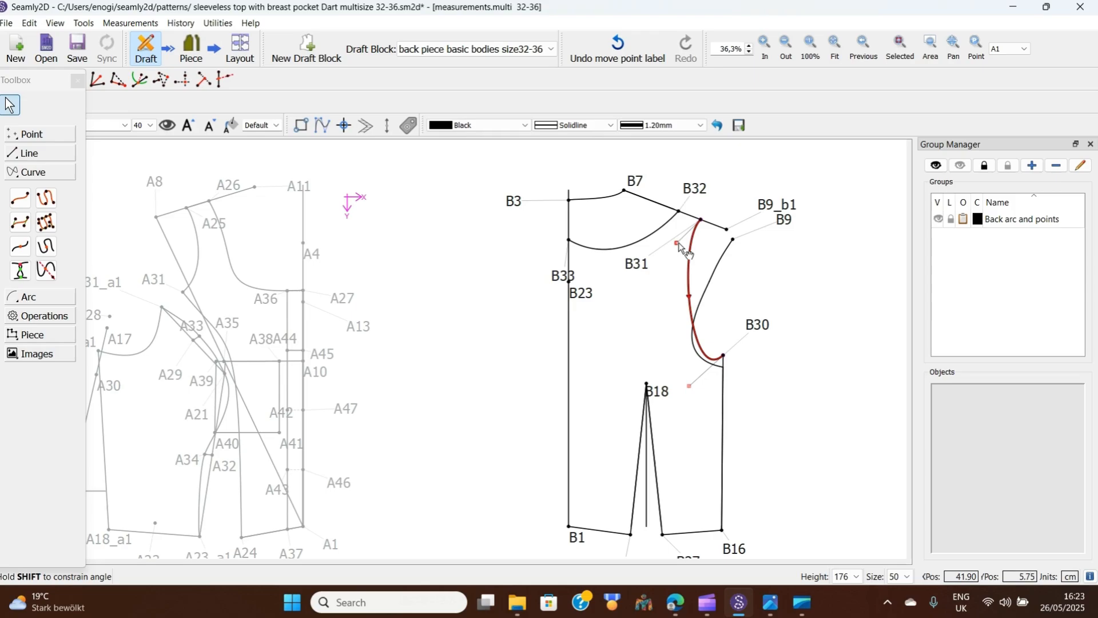
pyautogui.moveTo(679, 244); pyautogui.dragTo(651, 313)
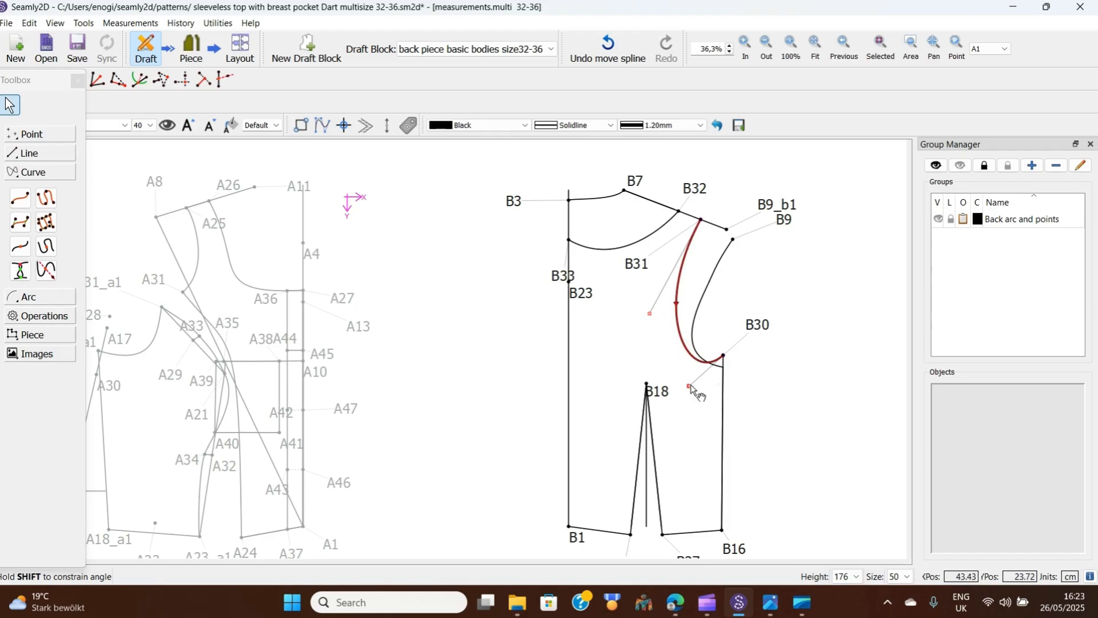
pyautogui.moveTo(690, 388); pyautogui.dragTo(671, 378)
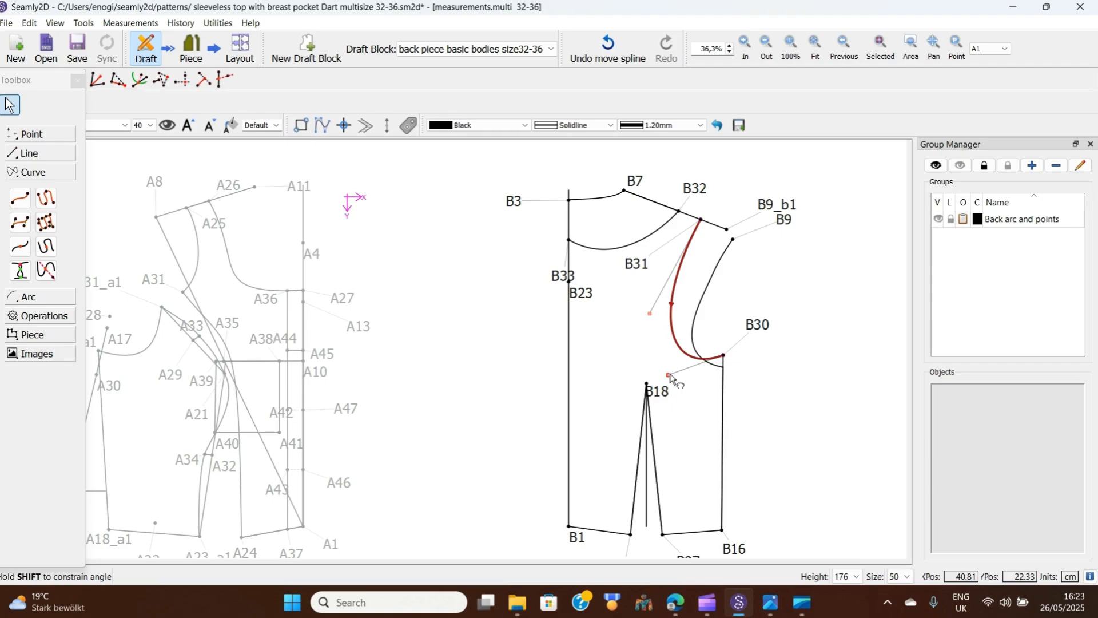
# Adjust both control handles of the armhole curve between B31 and B30 so it bows less deeply inward
pyautogui.moveTo(670, 375); pyautogui.dragTo(680, 379)
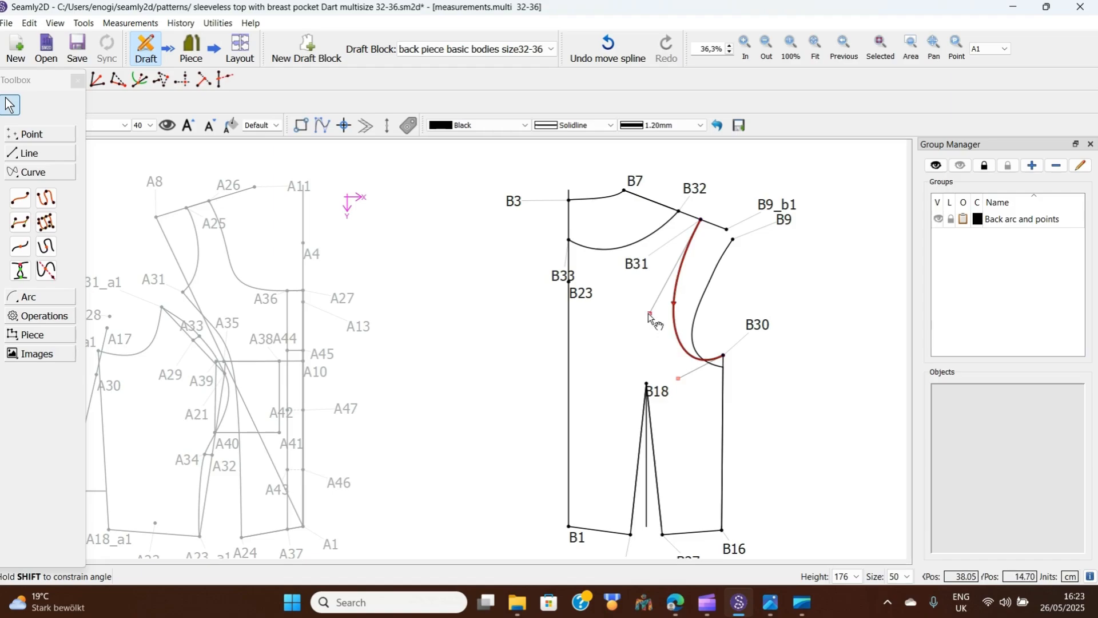
pyautogui.moveTo(649, 313)
pyautogui.mouseDown()
pyautogui.moveTo(658, 296)
pyautogui.moveTo(674, 300)
pyautogui.moveTo(657, 311)
pyautogui.moveTo(681, 243)
pyautogui.moveTo(668, 307)
pyautogui.mouseUp()
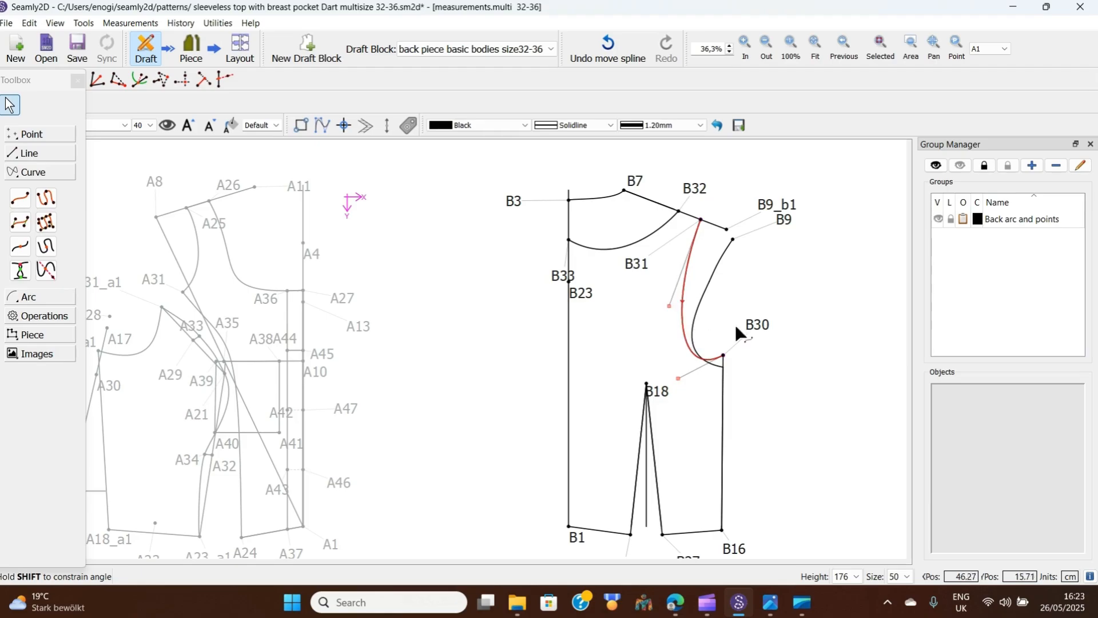
pyautogui.click(825, 345)
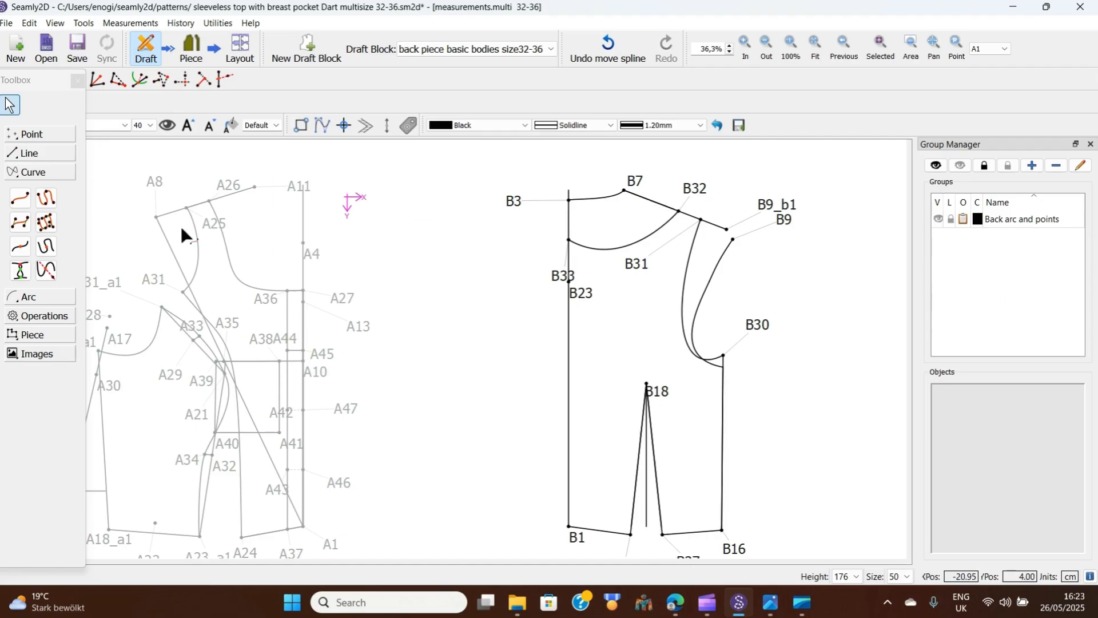
# Draw a line from B32 to B31 along the shoulder and move the B31 label above the shoulder line
pyautogui.click(40, 154)
pyautogui.click(17, 187)
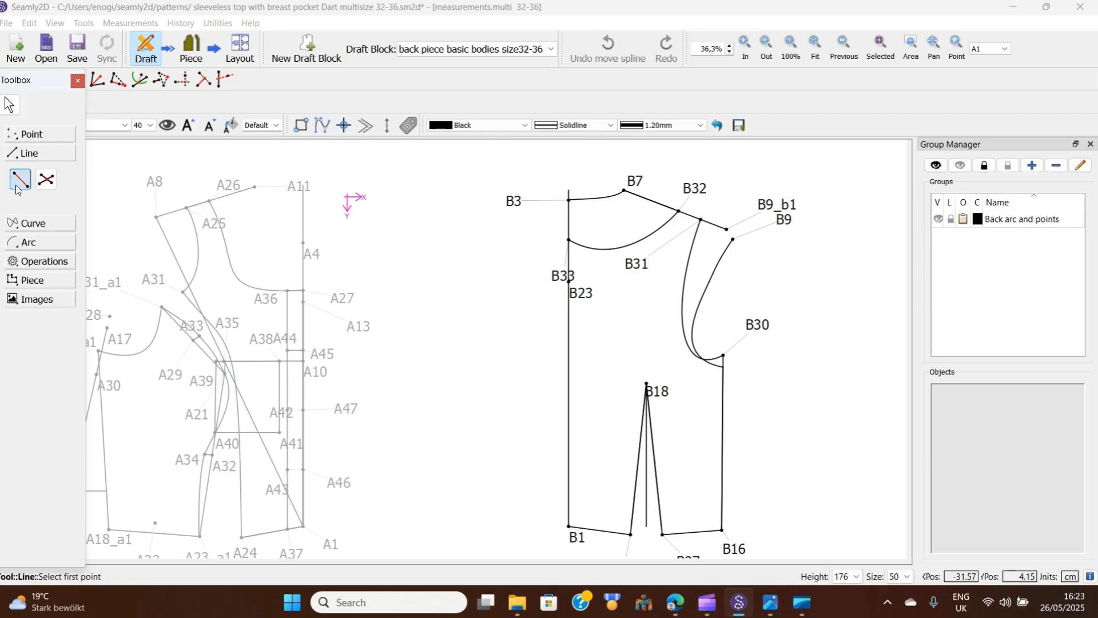
pyautogui.click(691, 191)
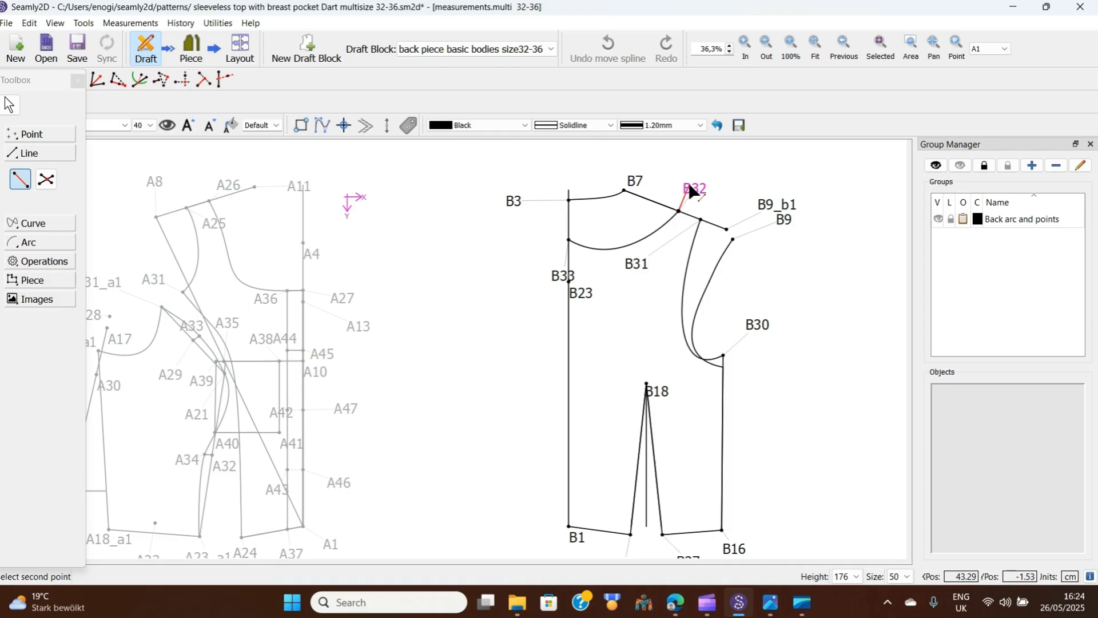
pyautogui.click(639, 268)
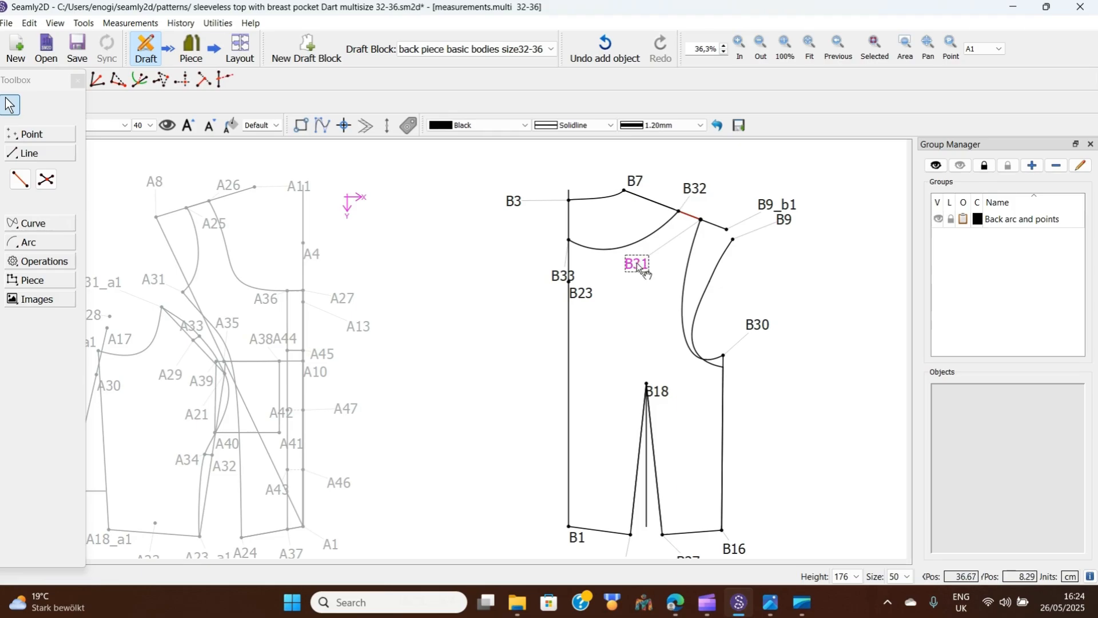
pyautogui.moveTo(637, 263); pyautogui.dragTo(730, 200)
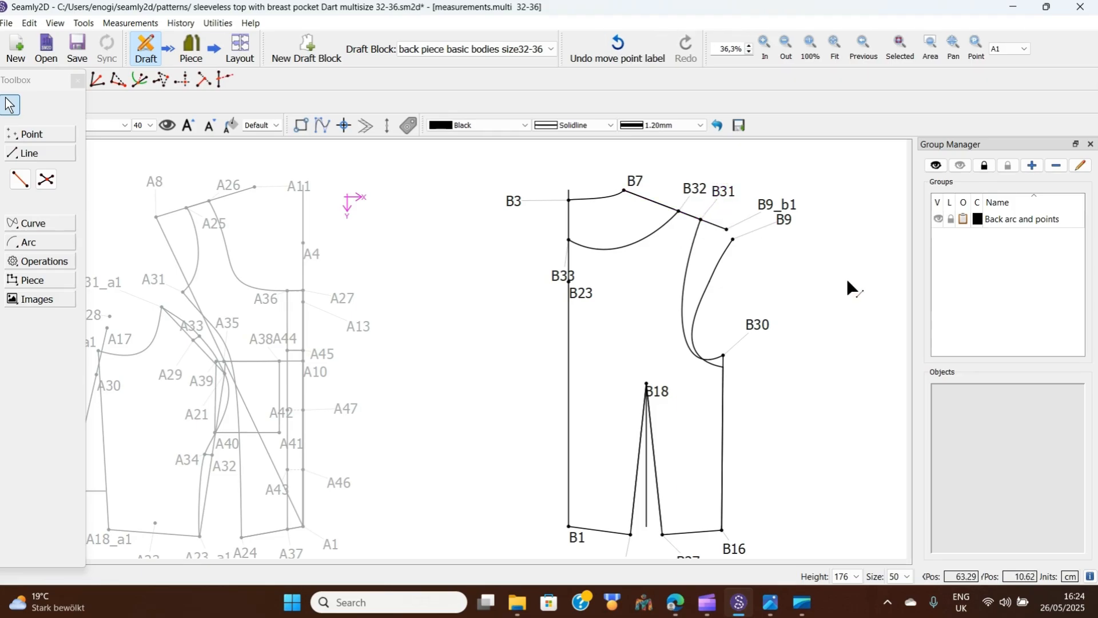
# Delete the old armhole curve that starts at B9
pyautogui.rightClick(707, 294)
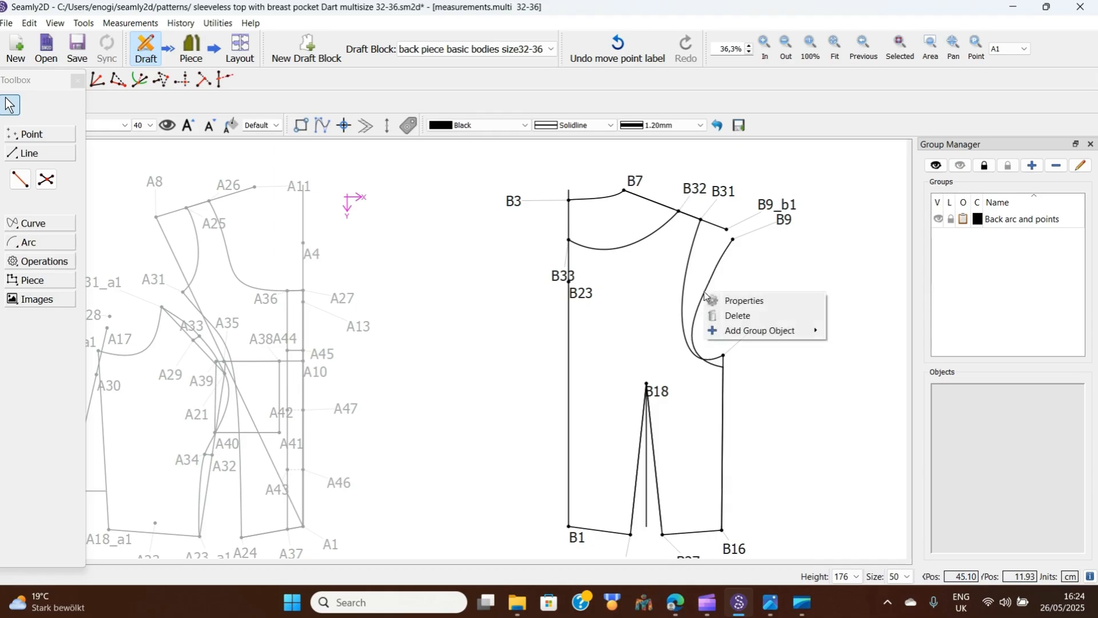
pyautogui.click(744, 315)
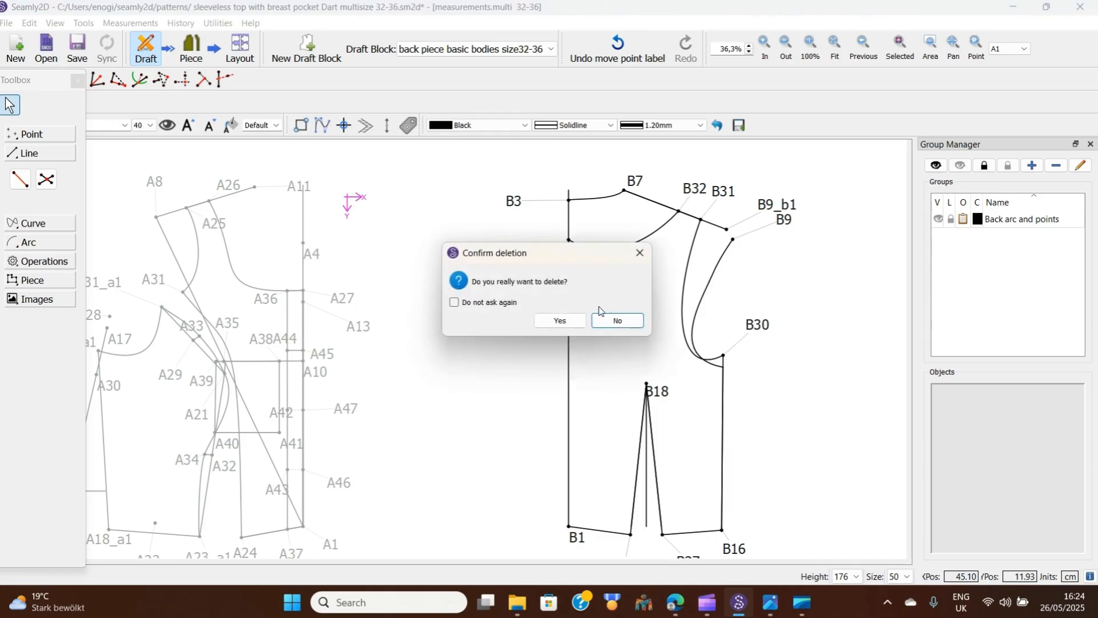
pyautogui.click(566, 320)
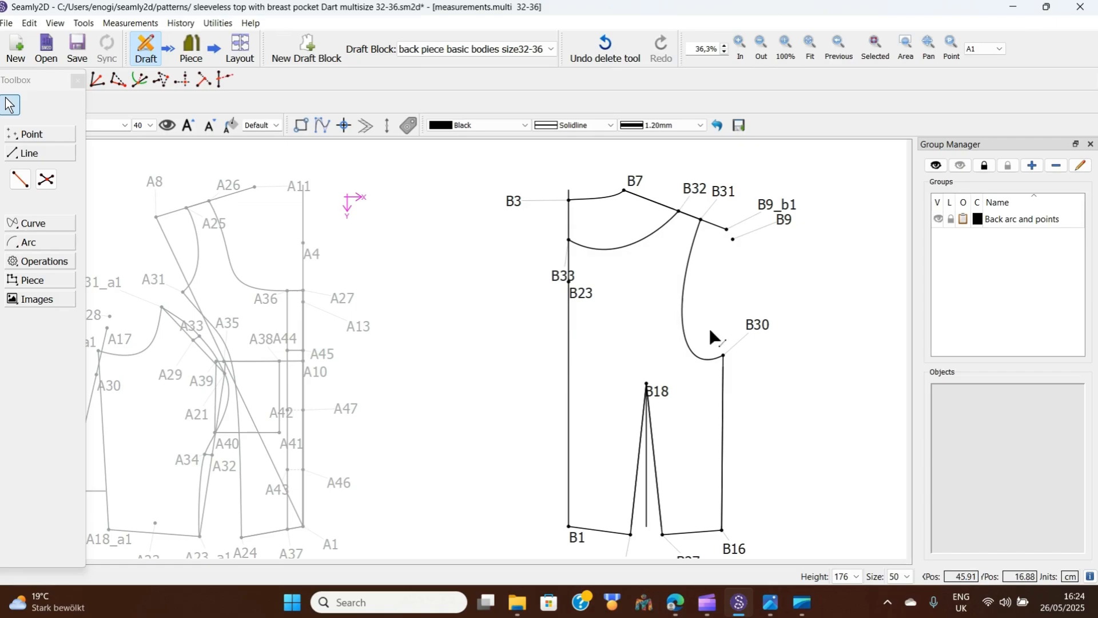
pyautogui.click(683, 298)
pyautogui.click(678, 304)
pyautogui.moveTo(683, 301); pyautogui.dragTo(809, 267)
# Start a point on the new armhole curve from B31 to B30, using the curve length Spl_B31_B30 as its length formula
pyautogui.click(35, 225)
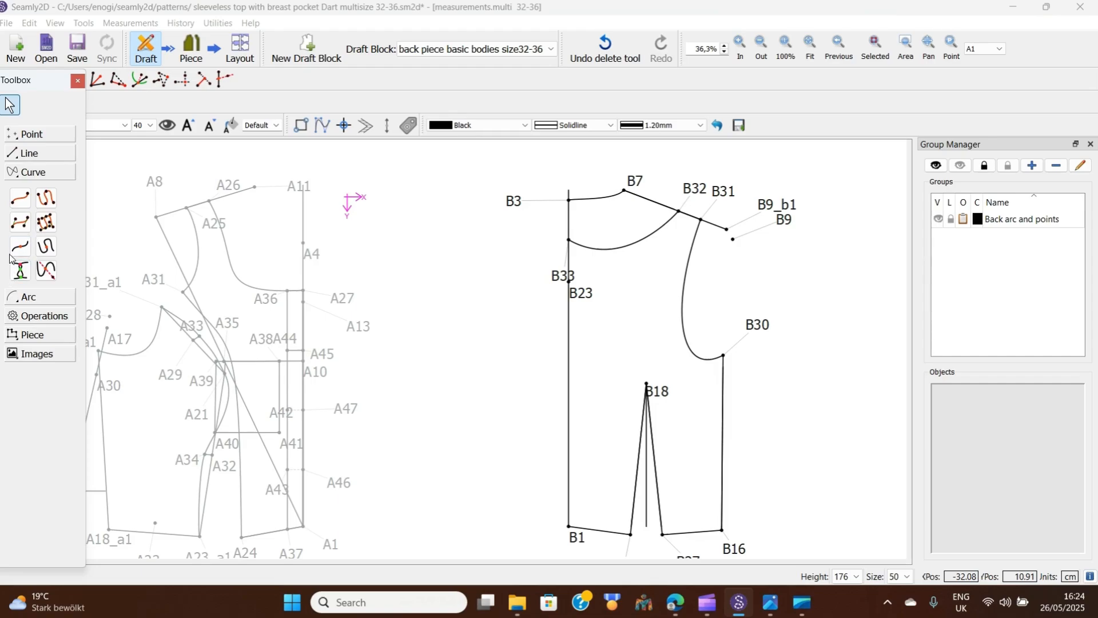
pyautogui.click(21, 247)
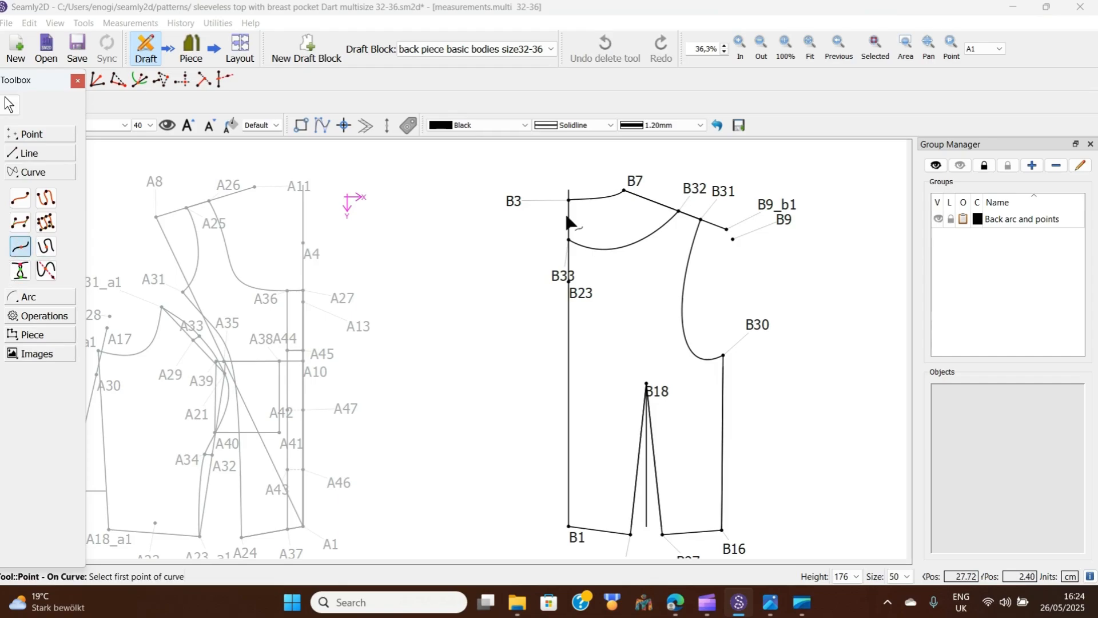
pyautogui.click(684, 293)
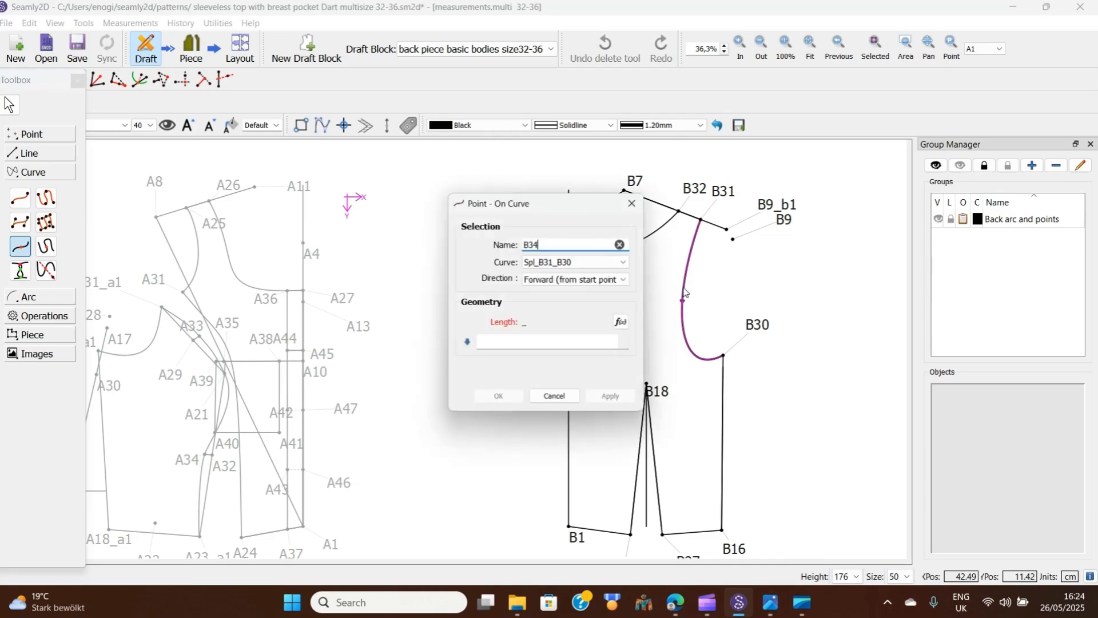
pyautogui.click(626, 324)
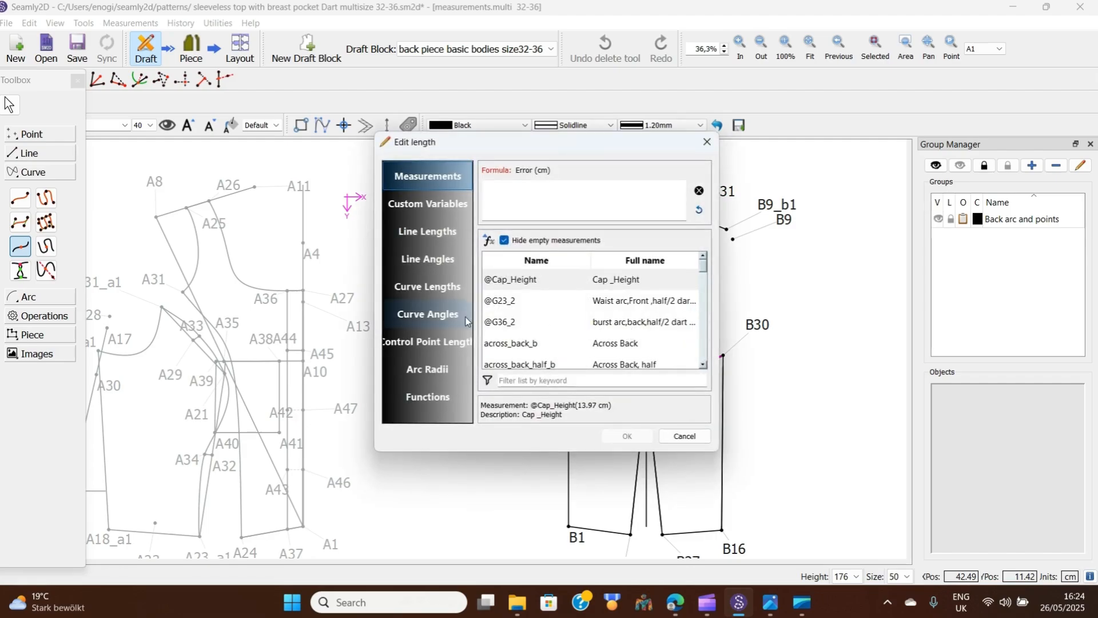
pyautogui.click(438, 291)
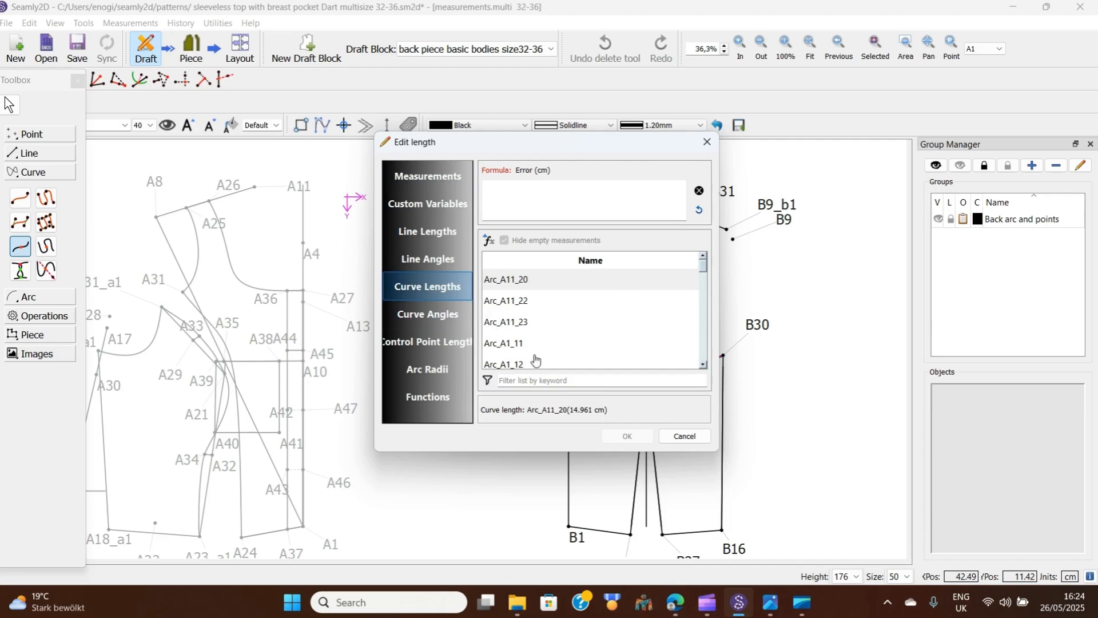
pyautogui.click(528, 380)
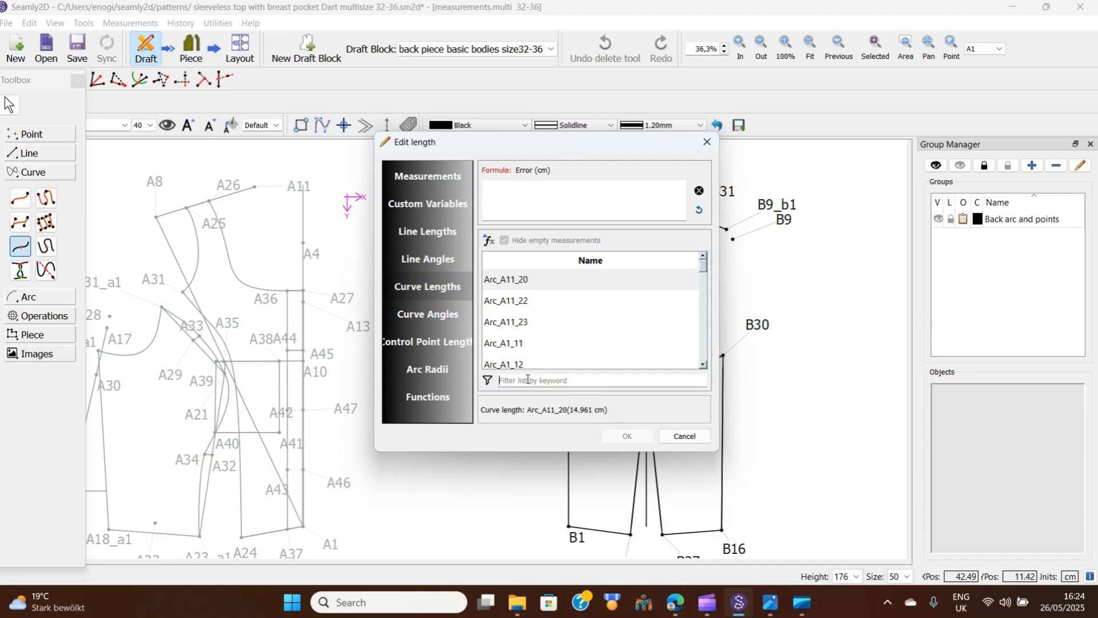
pyautogui.write('B3')
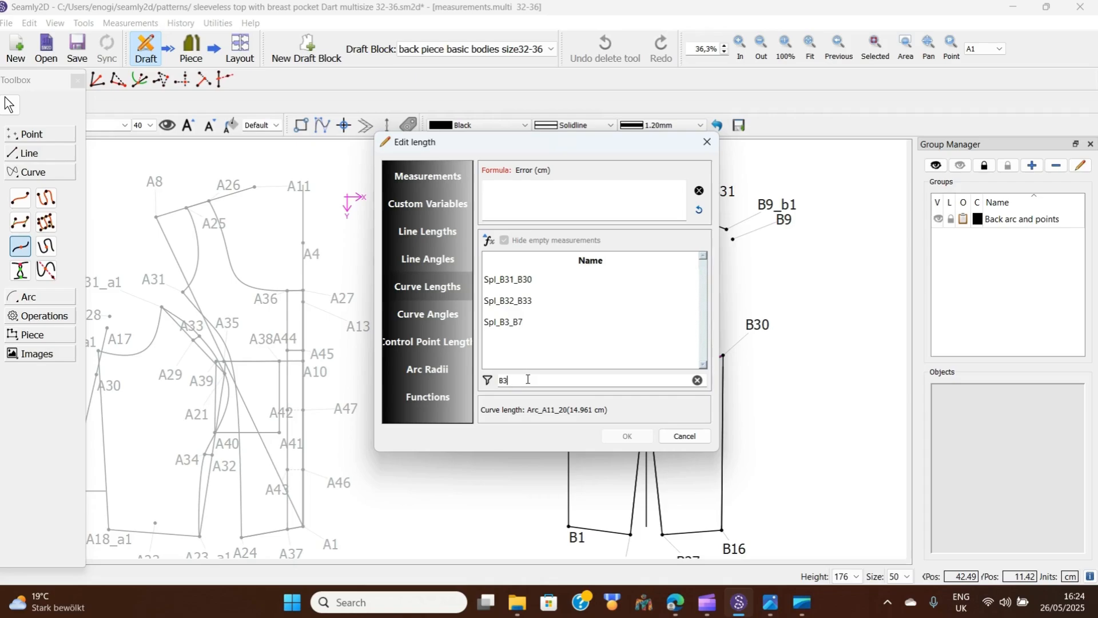
pyautogui.write('0')
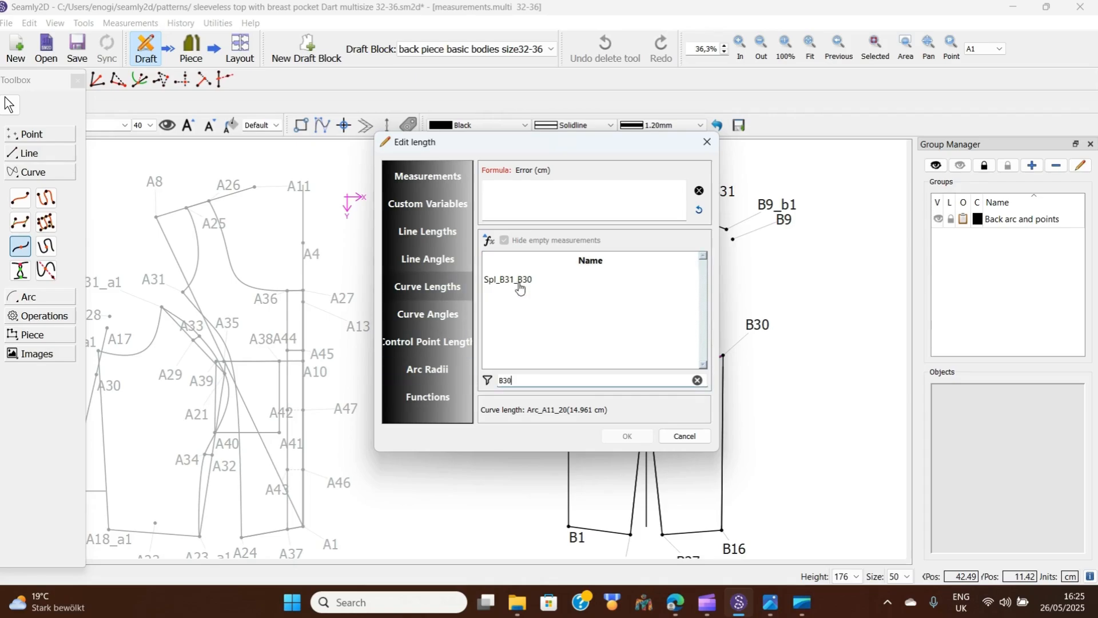
pyautogui.doubleClick(519, 286)
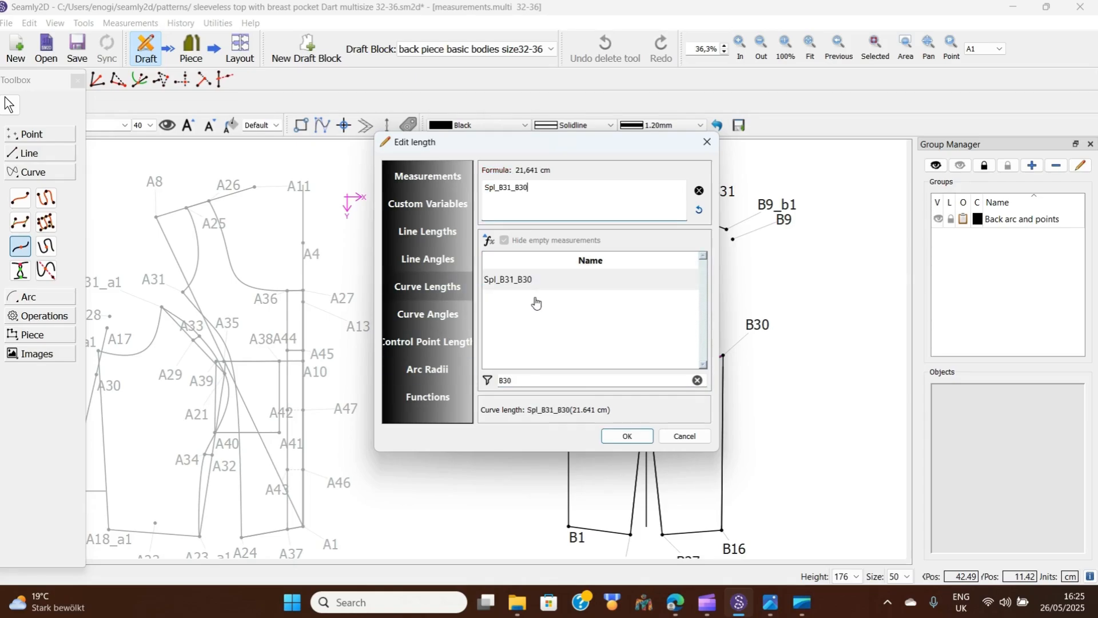
# Switch to the English (United Kingdom) German keyboard layout, create the point with length Spl_B31_B30/2, and move its label outside the armhole
pyautogui.write('&2')
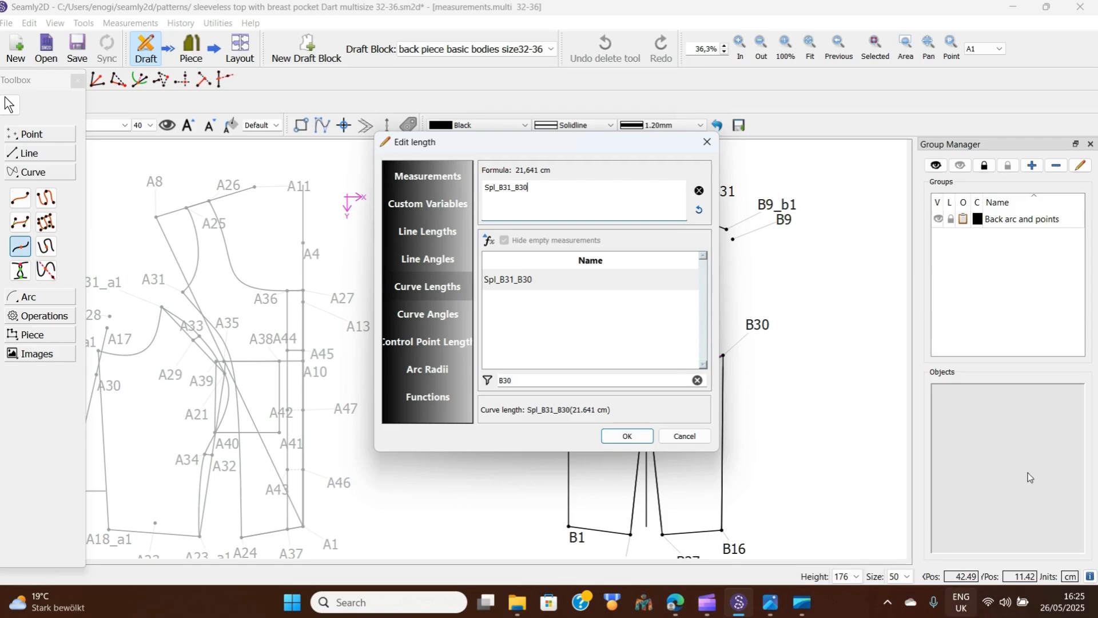
pyautogui.click(956, 609)
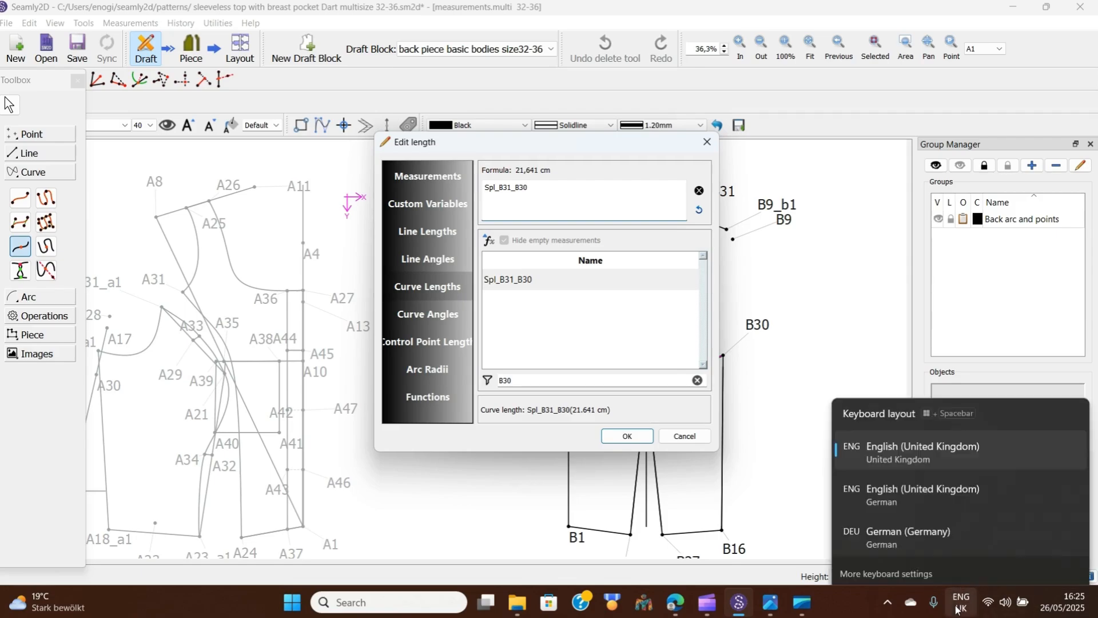
pyautogui.click(917, 486)
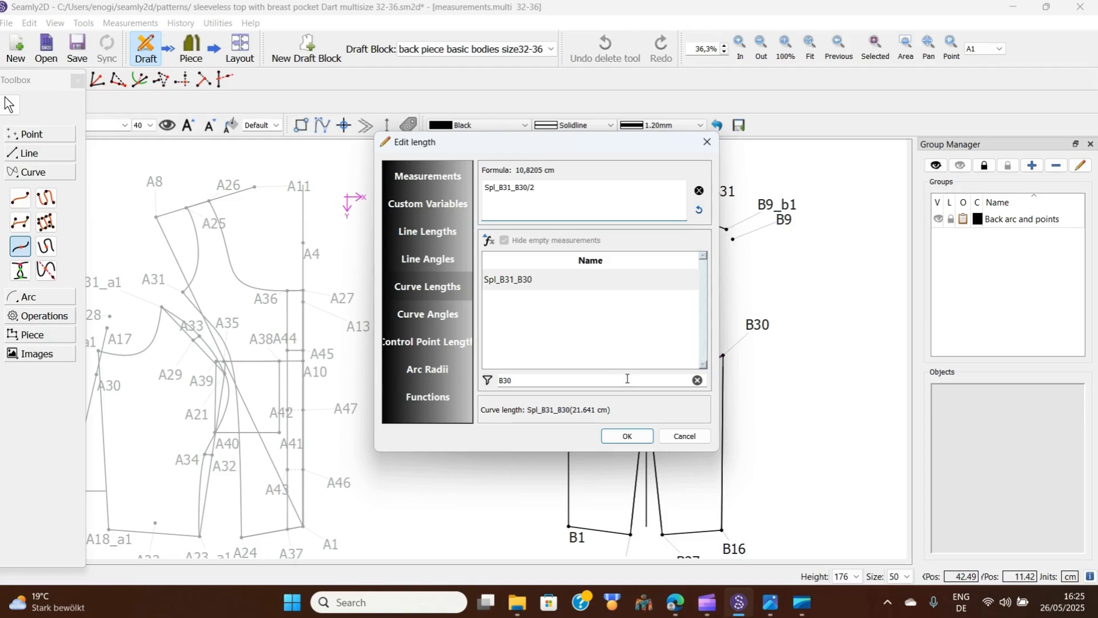
pyautogui.click(628, 436)
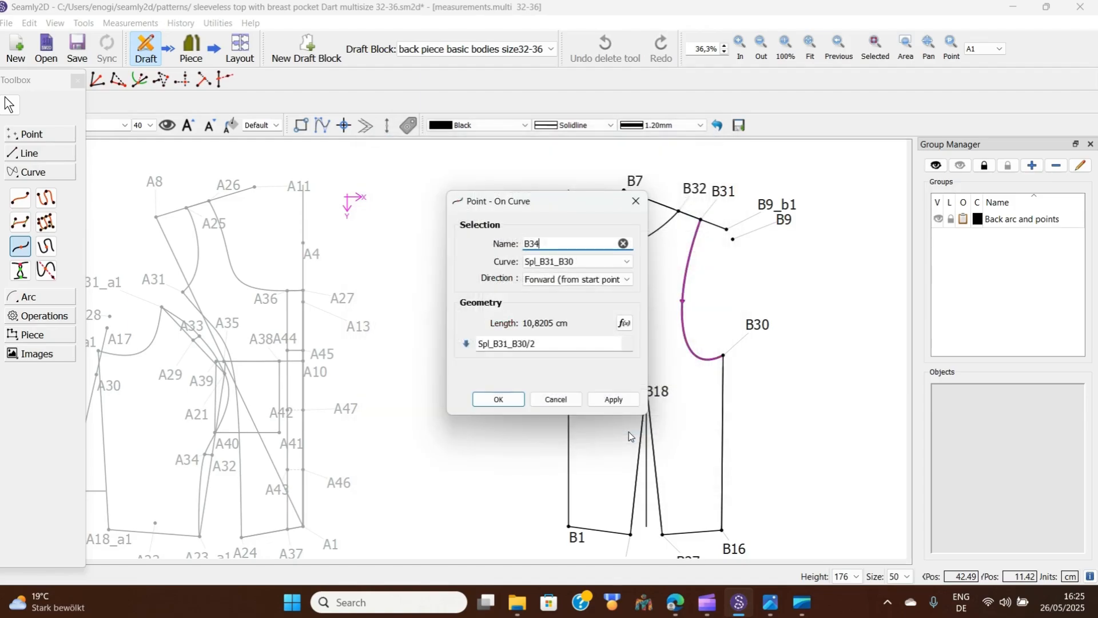
pyautogui.click(498, 399)
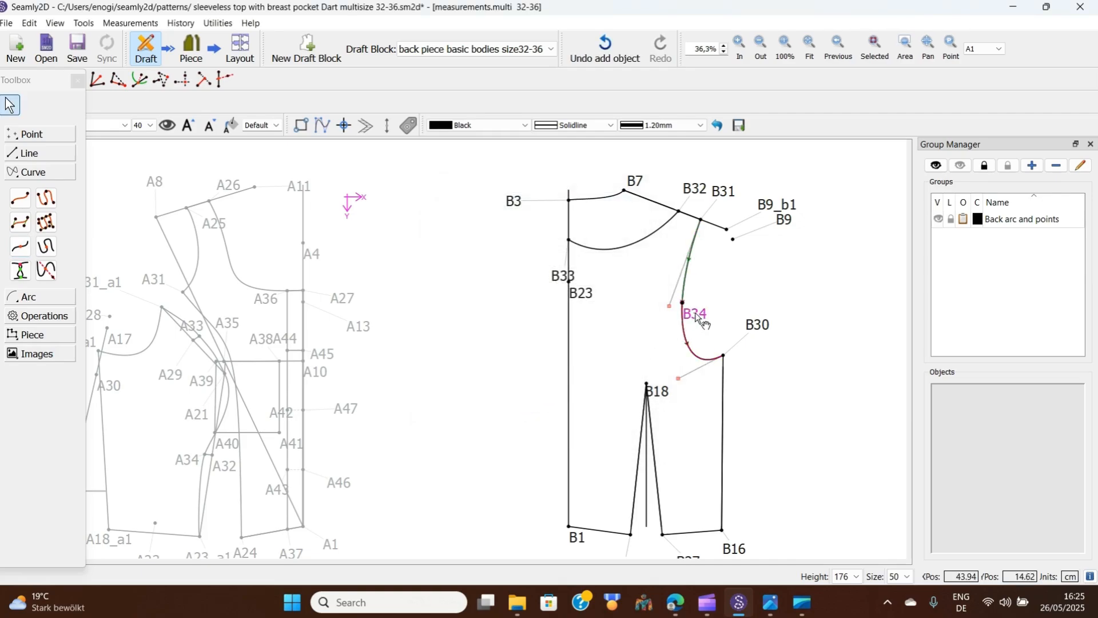
pyautogui.moveTo(695, 314); pyautogui.dragTo(719, 296)
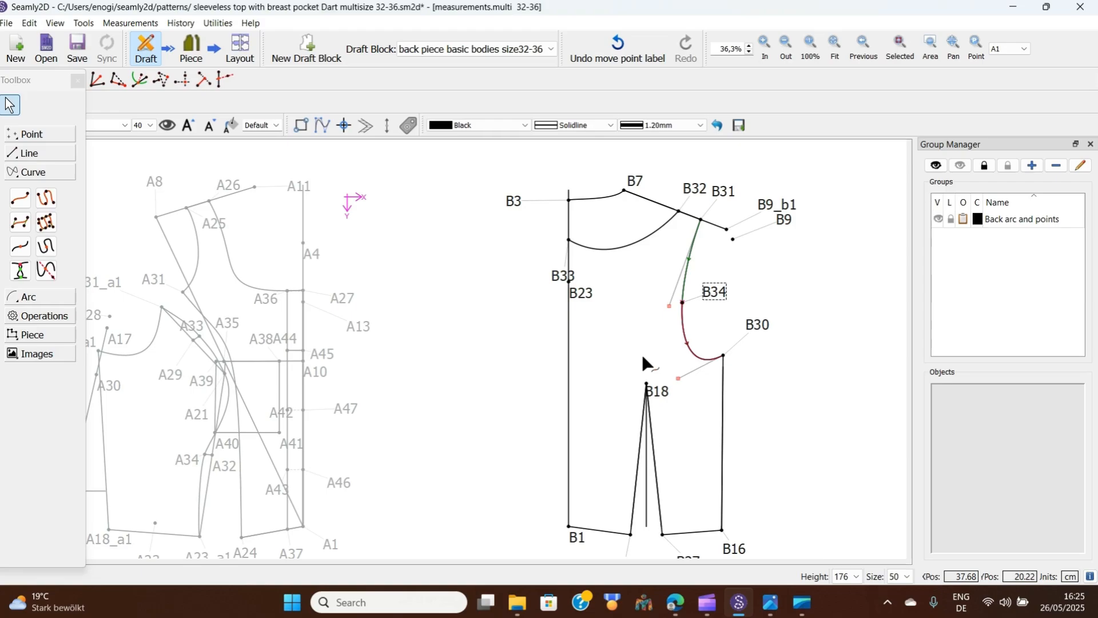
pyautogui.click(19, 153)
pyautogui.click(18, 180)
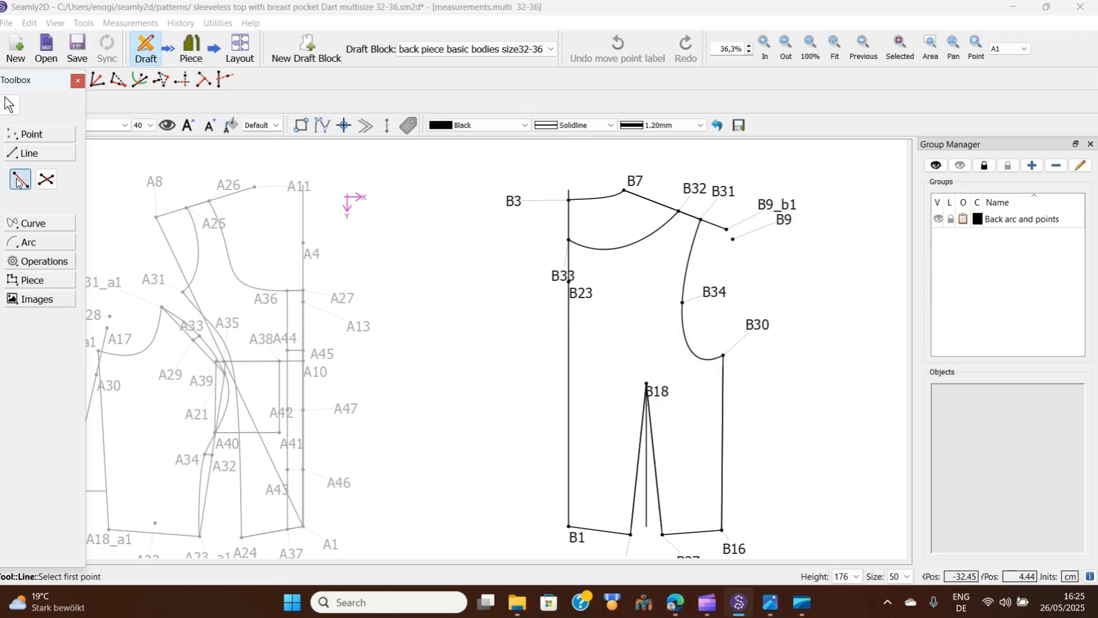
pyautogui.click(658, 389)
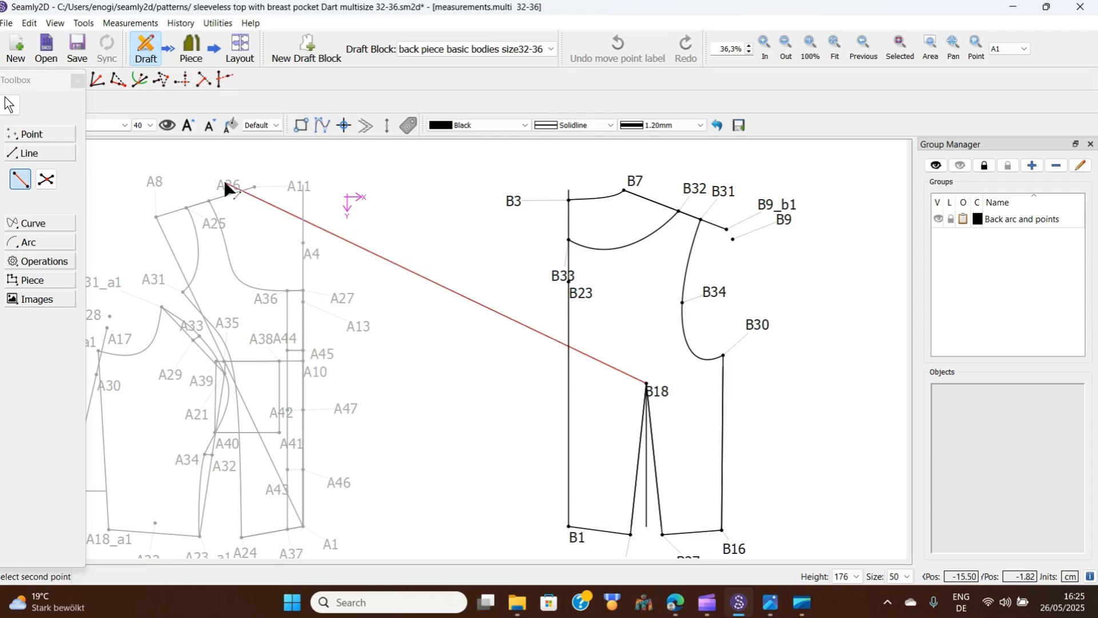
pyautogui.click(9, 104)
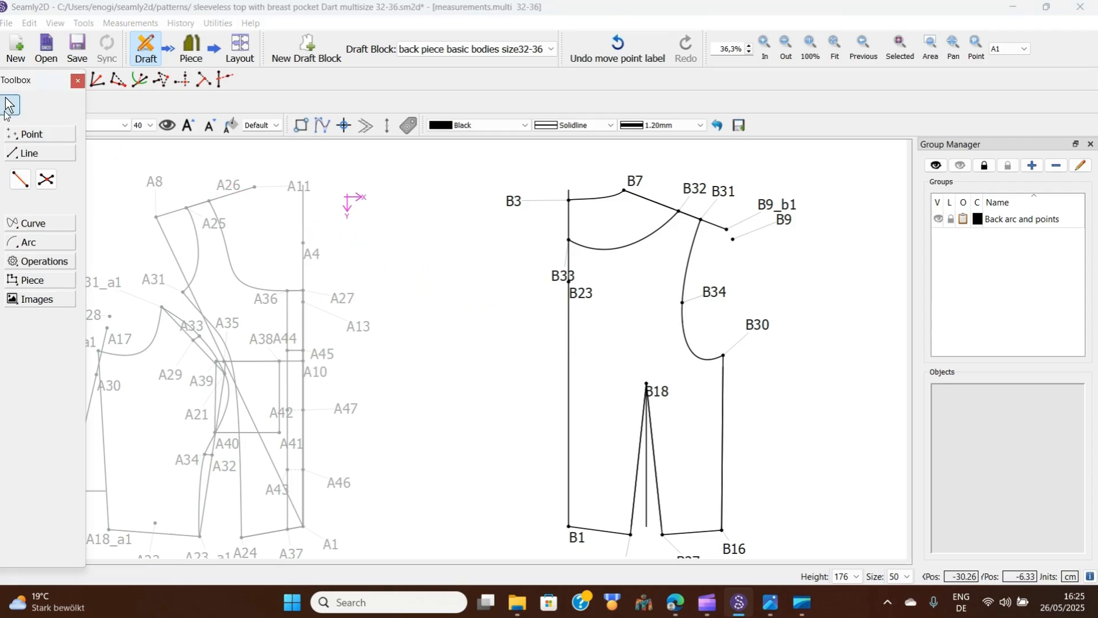
# Start a length-and-angle point above the dart tip B18 and set its length to 5 cm
pyautogui.click(38, 136)
pyautogui.click(20, 160)
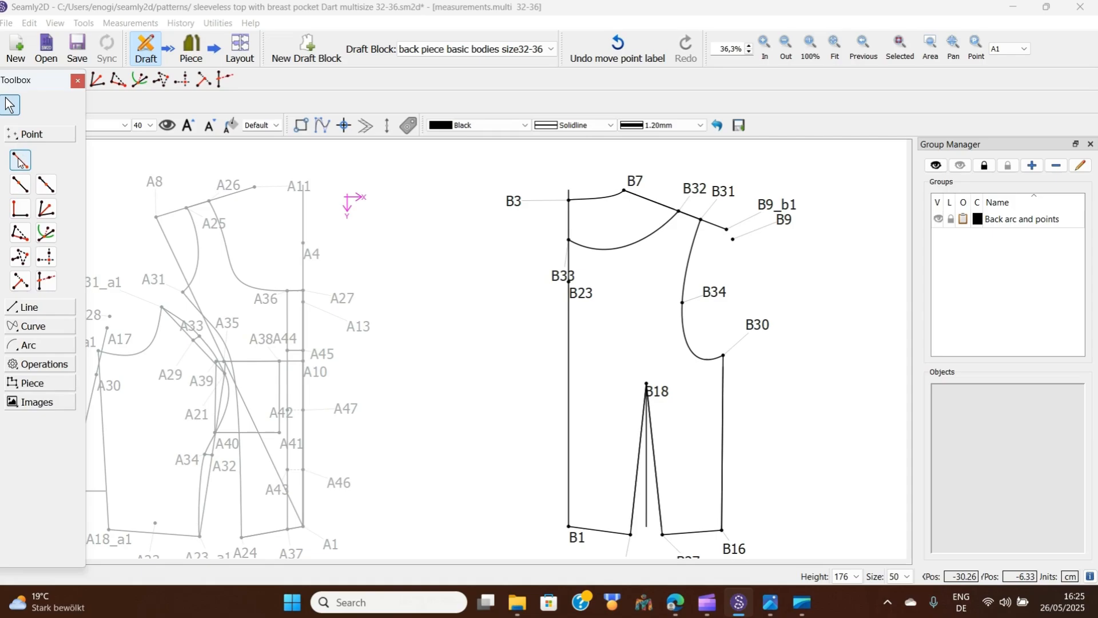
pyautogui.click(651, 389)
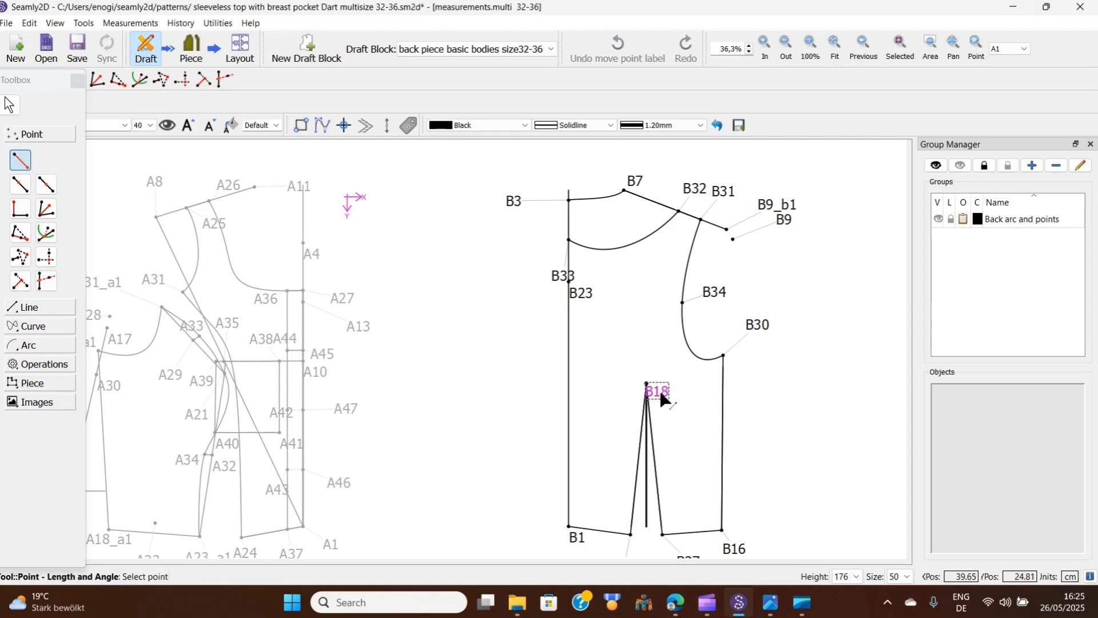
pyautogui.click(651, 318)
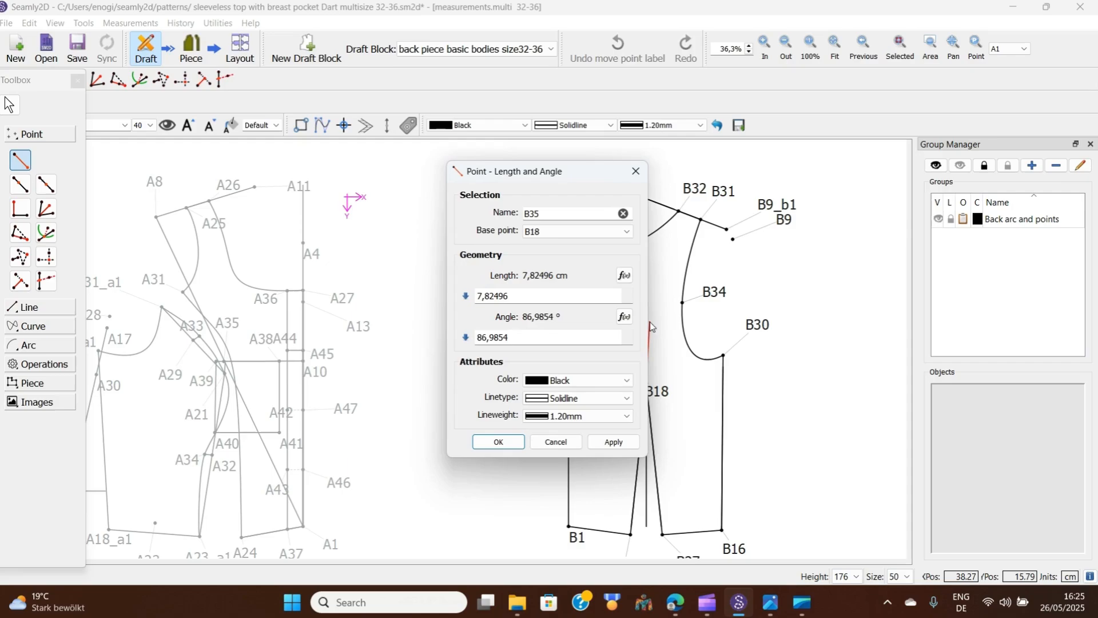
pyautogui.click(515, 293)
pyautogui.press('BackSpace')
pyautogui.press('BackSpace')
pyautogui.press('BackSpace')
pyautogui.press('BackSpace')
pyautogui.press('BackSpace')
pyautogui.press('BackSpace')
pyautogui.press('BackSpace')
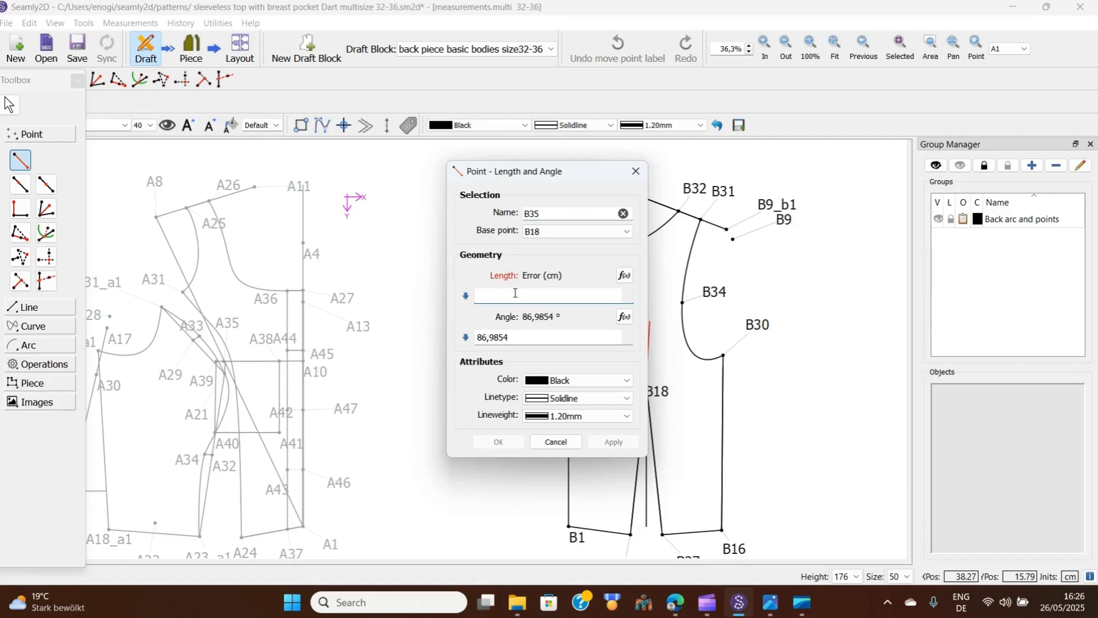
pyautogui.write('5')
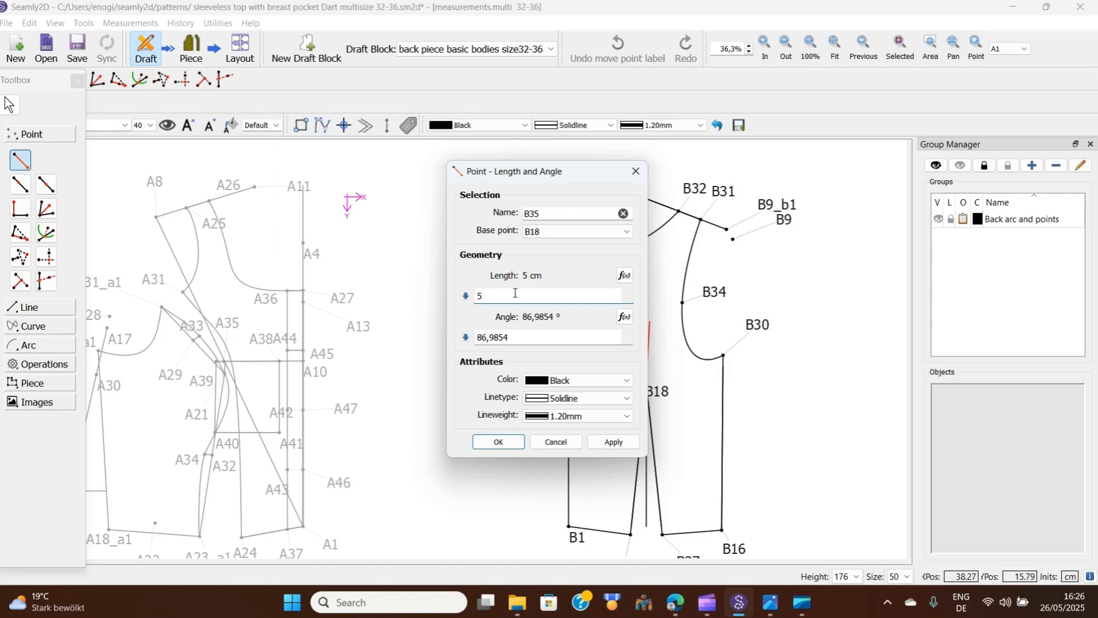
# Set the new point's angle to 90° from B18, create it, and move its label to the left of the dart line
pyautogui.click(510, 336)
pyautogui.press('BackSpace')
pyautogui.press('BackSpace')
pyautogui.press('BackSpace')
pyautogui.press('BackSpace')
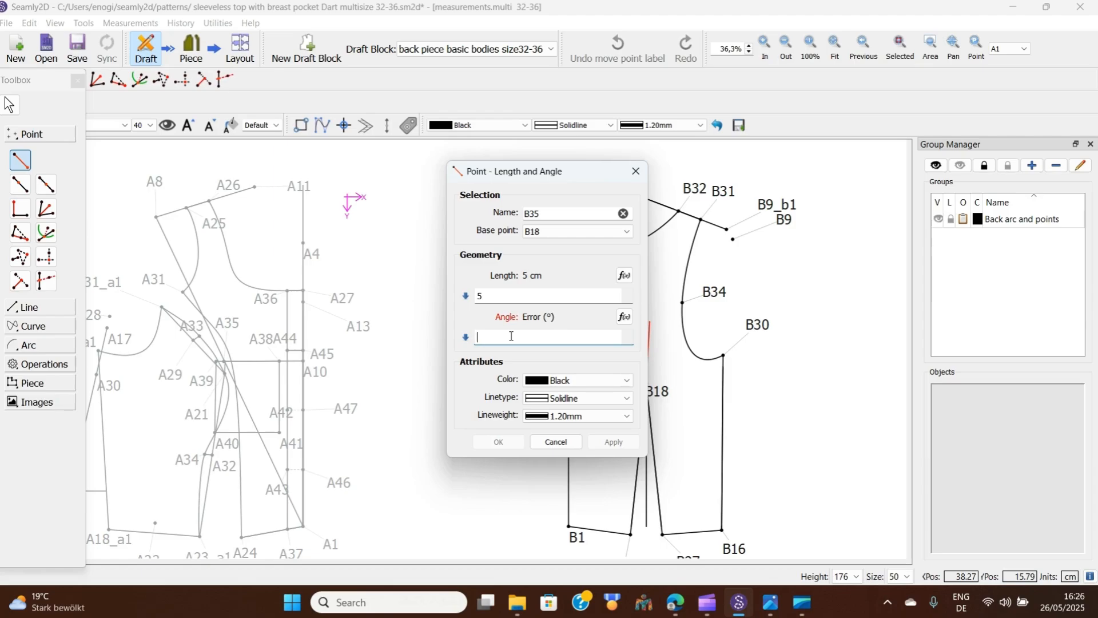
pyautogui.write('90')
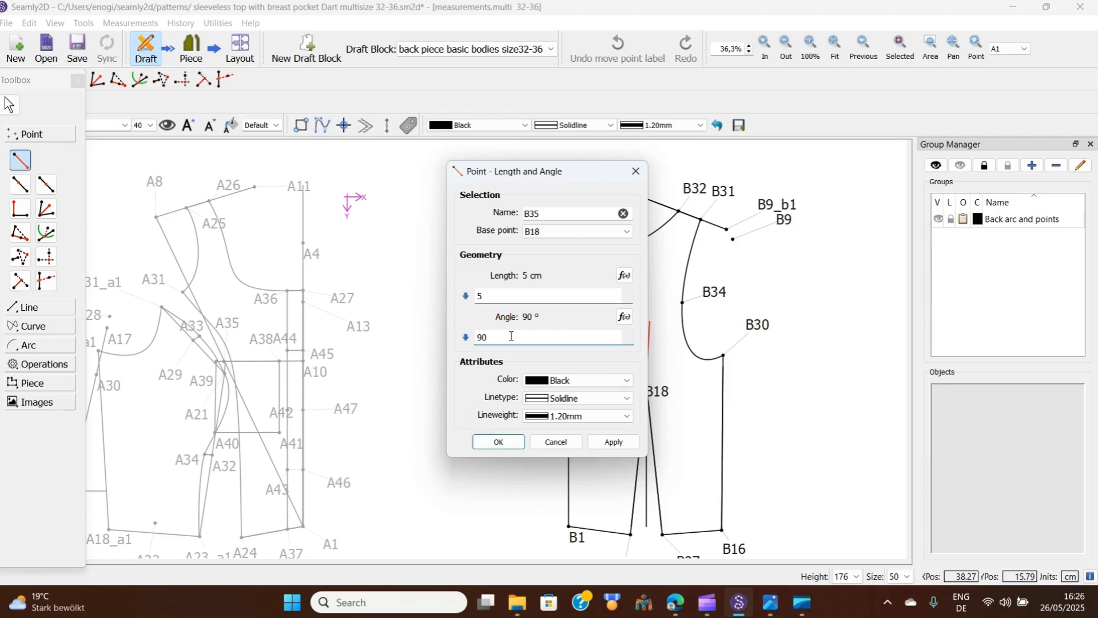
pyautogui.click(499, 442)
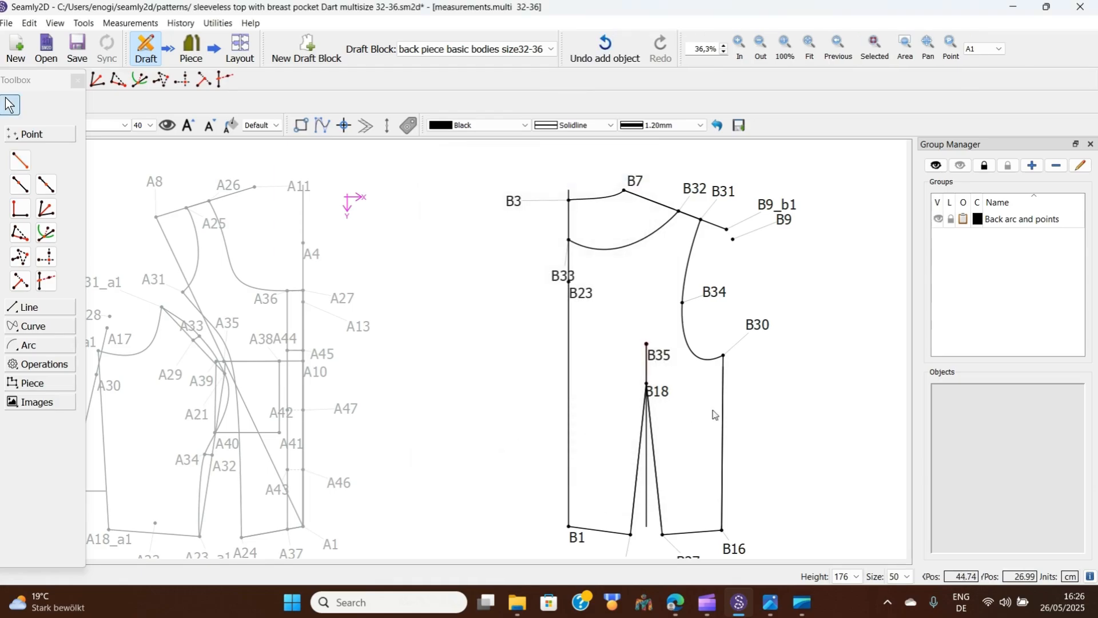
pyautogui.moveTo(659, 361); pyautogui.dragTo(602, 346)
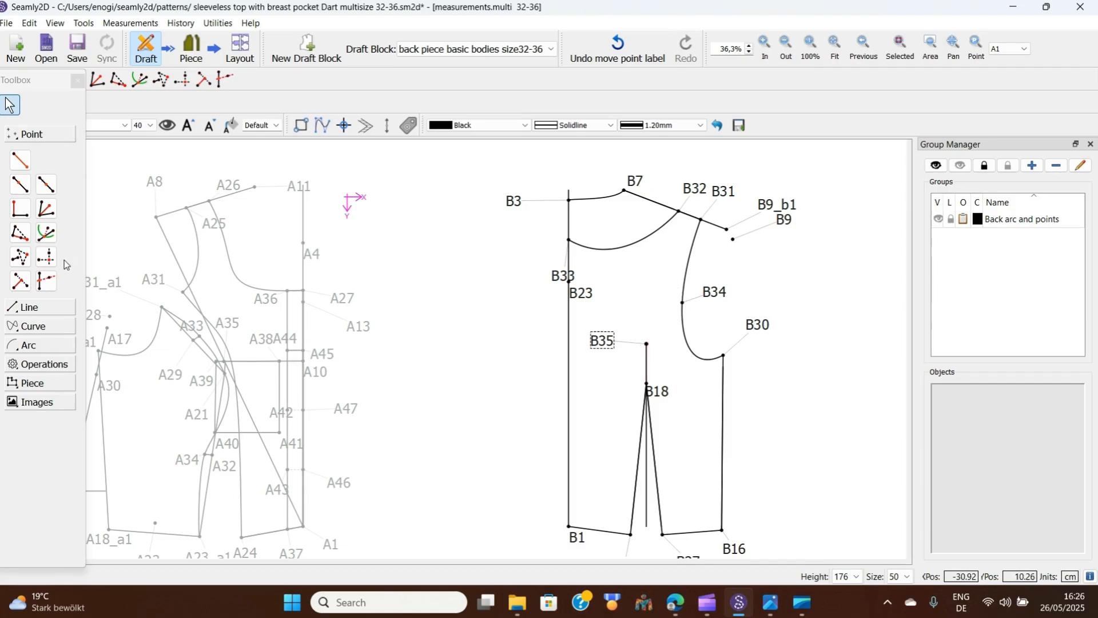
# Draw a straight line from armhole point B34 to B35 above the dart tip
pyautogui.click(22, 309)
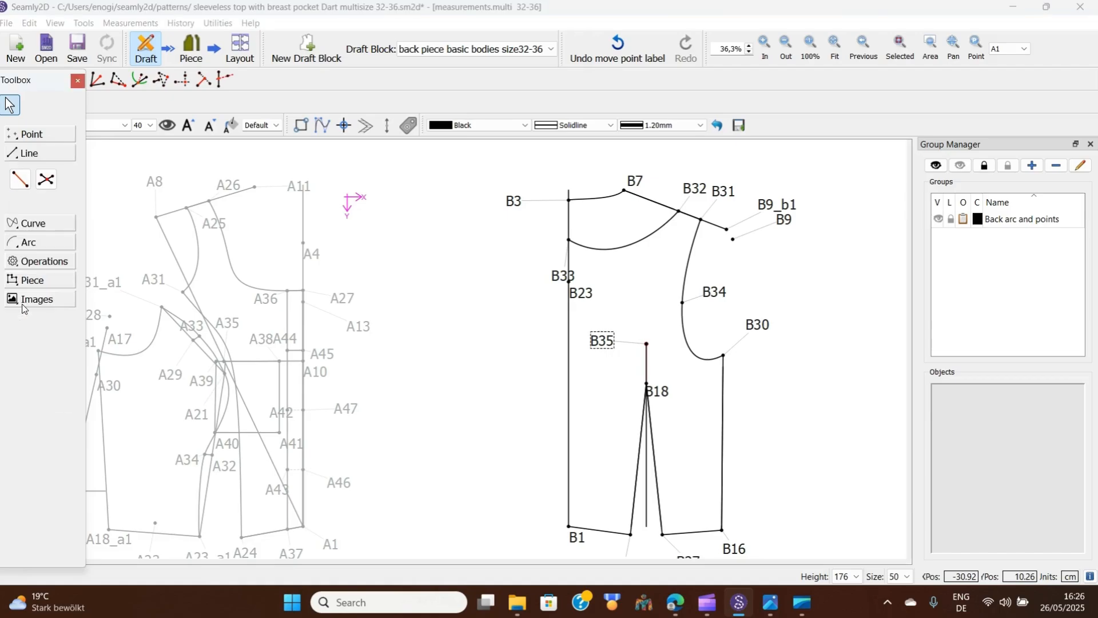
pyautogui.click(20, 178)
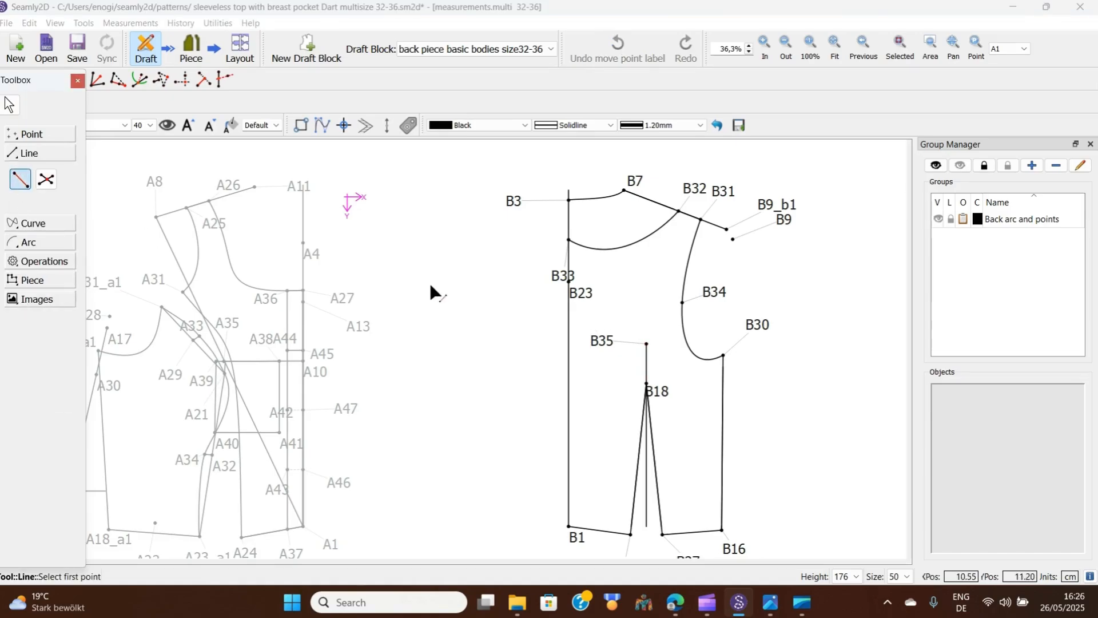
pyautogui.click(709, 300)
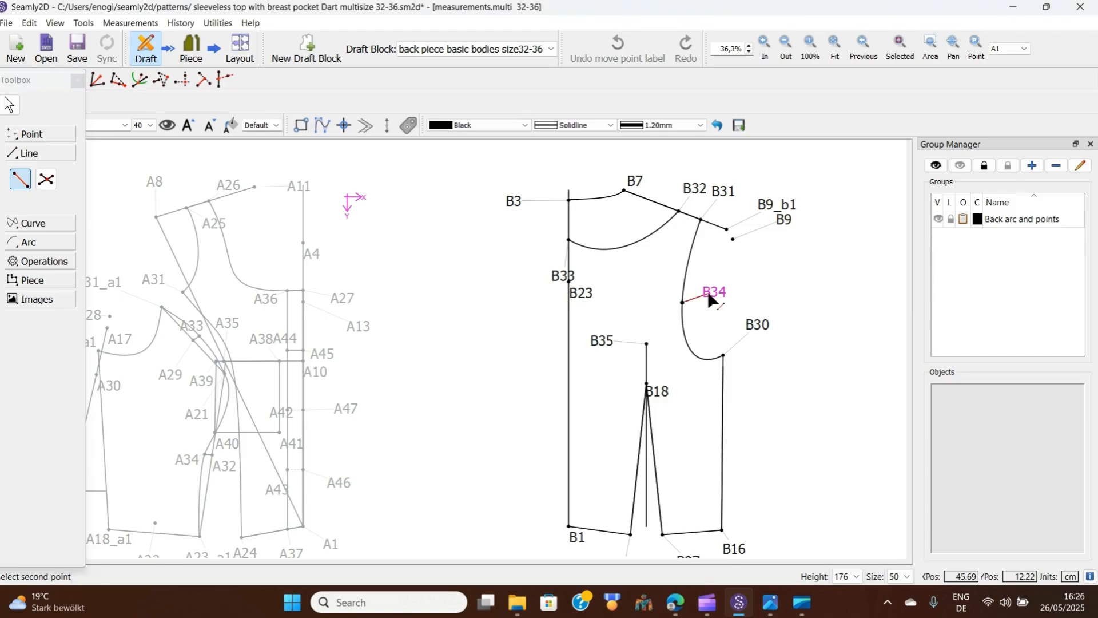
pyautogui.click(605, 346)
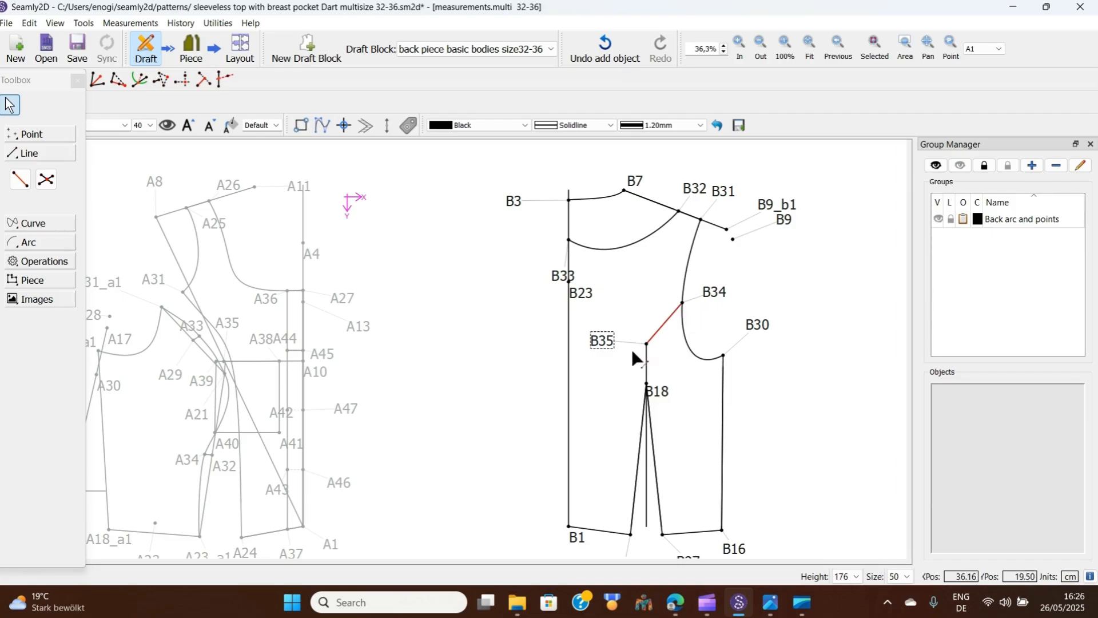
# Add a midpoint on the line from B34 to B35, using the length formula CurrentLength/2
pyautogui.click(32, 158)
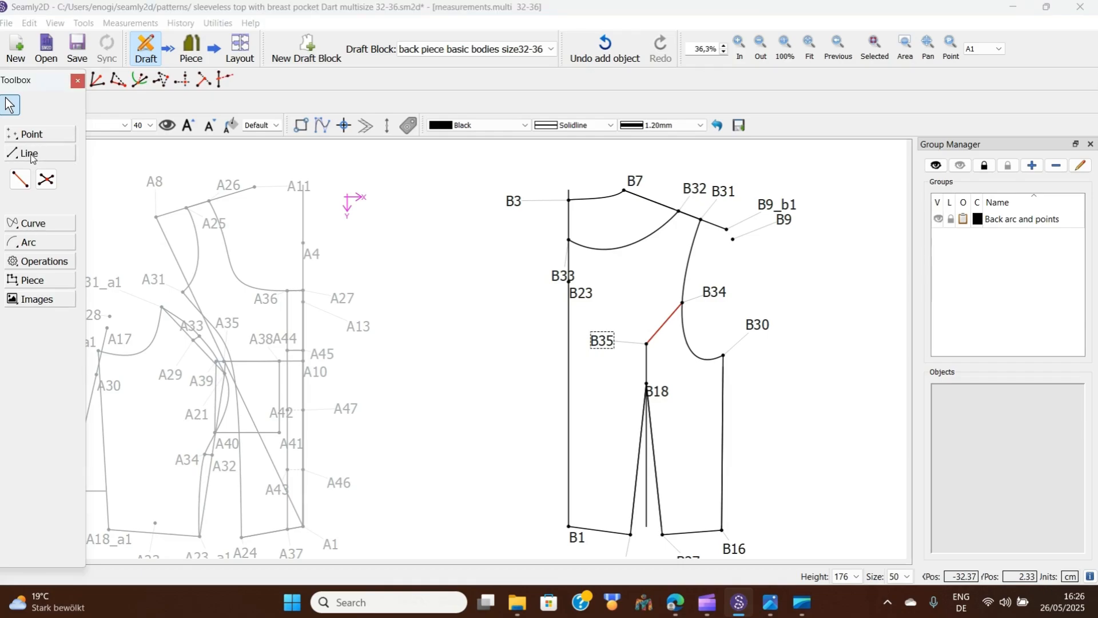
pyautogui.click(26, 135)
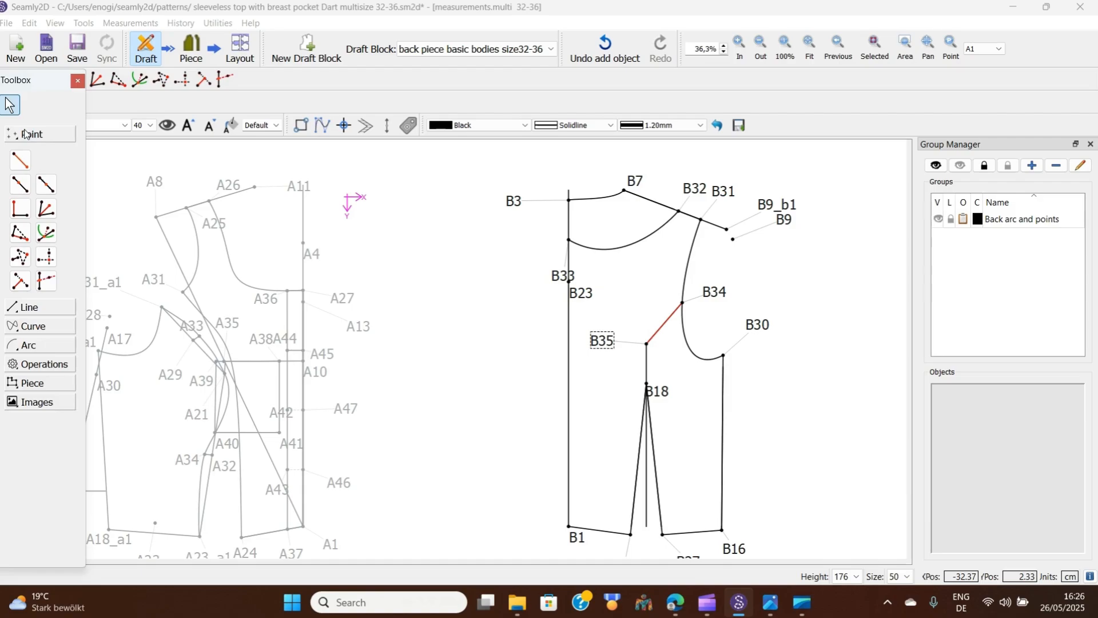
pyautogui.click(47, 184)
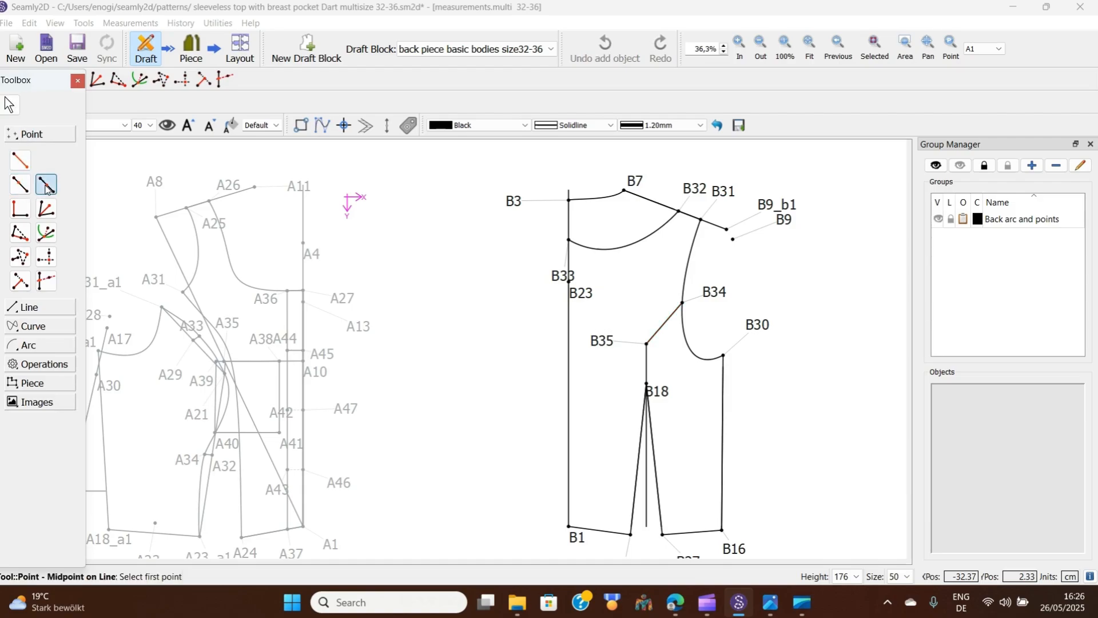
pyautogui.click(710, 296)
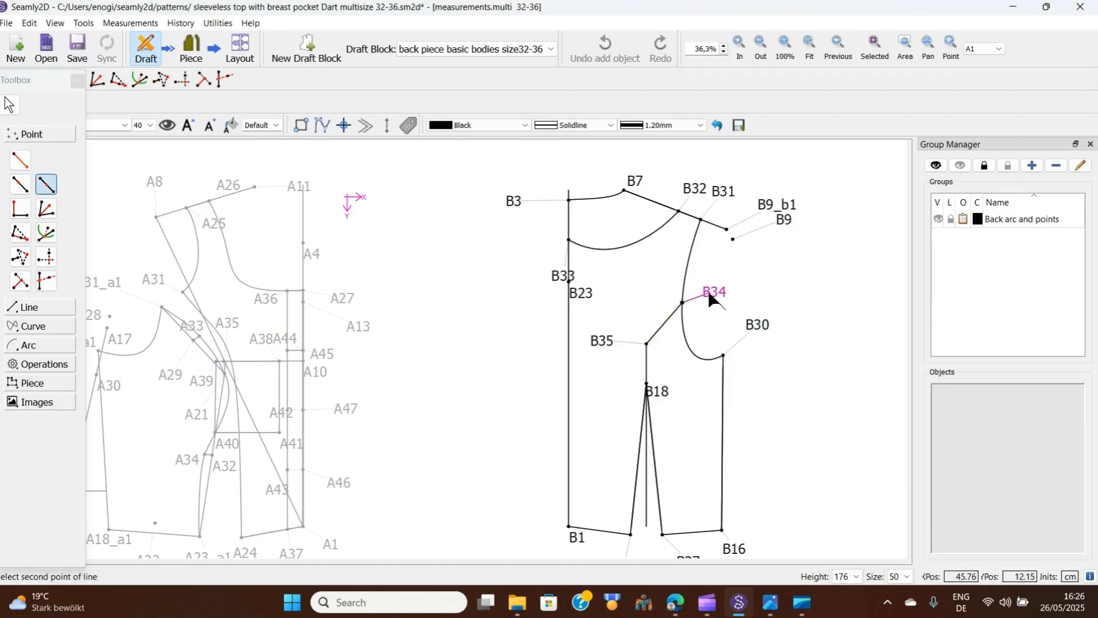
pyautogui.click(610, 341)
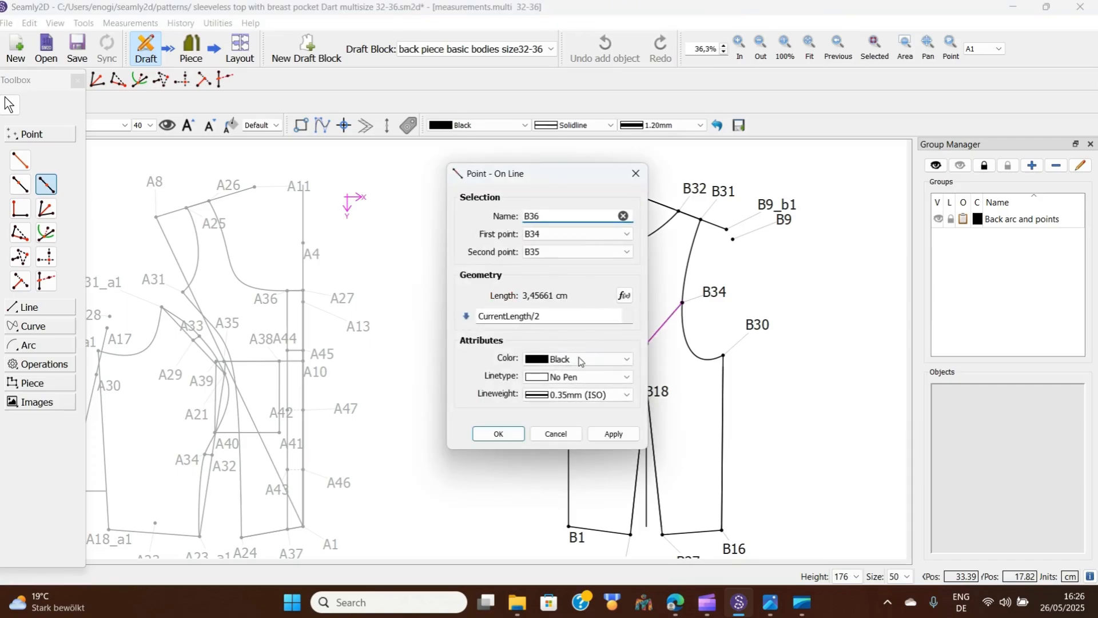
pyautogui.click(498, 433)
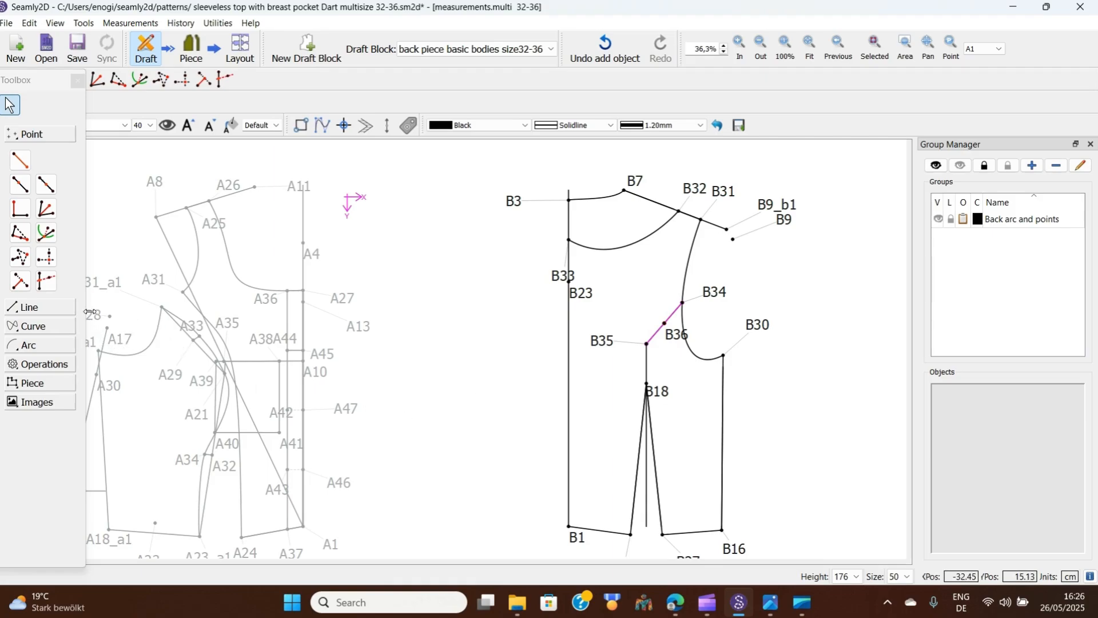
# Create a length-and-angle point 0,95 cm up and to the left of midpoint B36, at an angle of about 132°
pyautogui.click(21, 161)
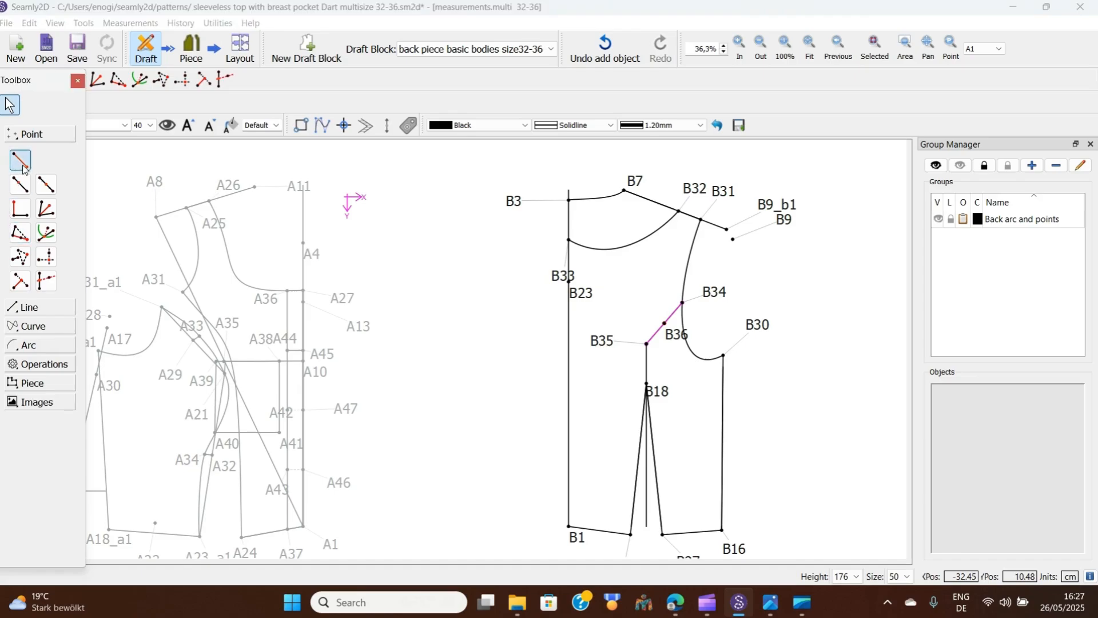
pyautogui.click(675, 335)
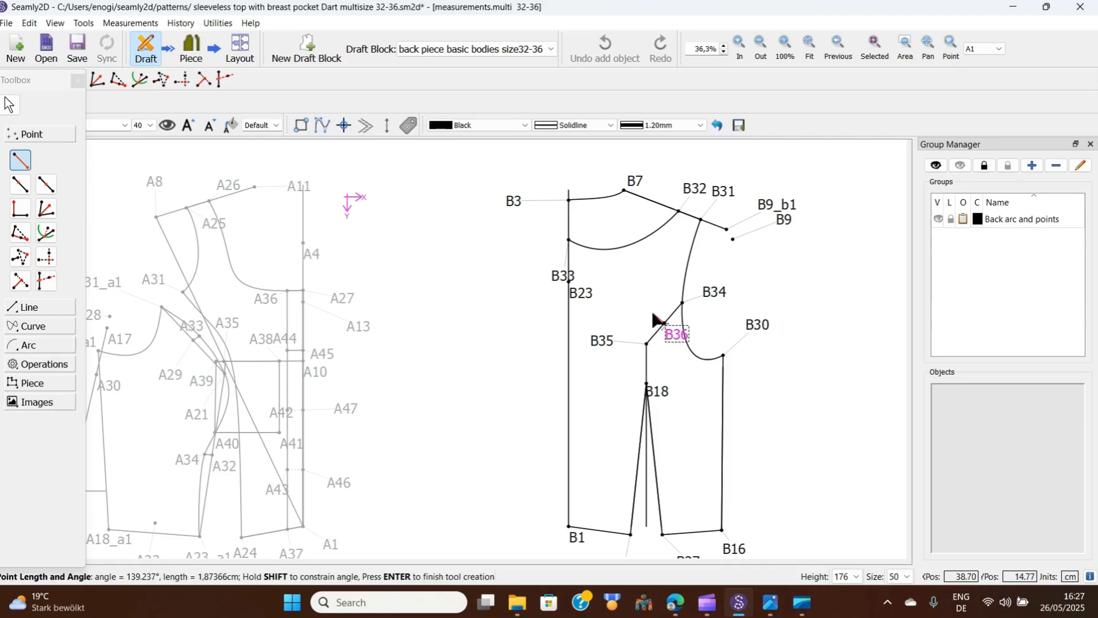
pyautogui.click(652, 312)
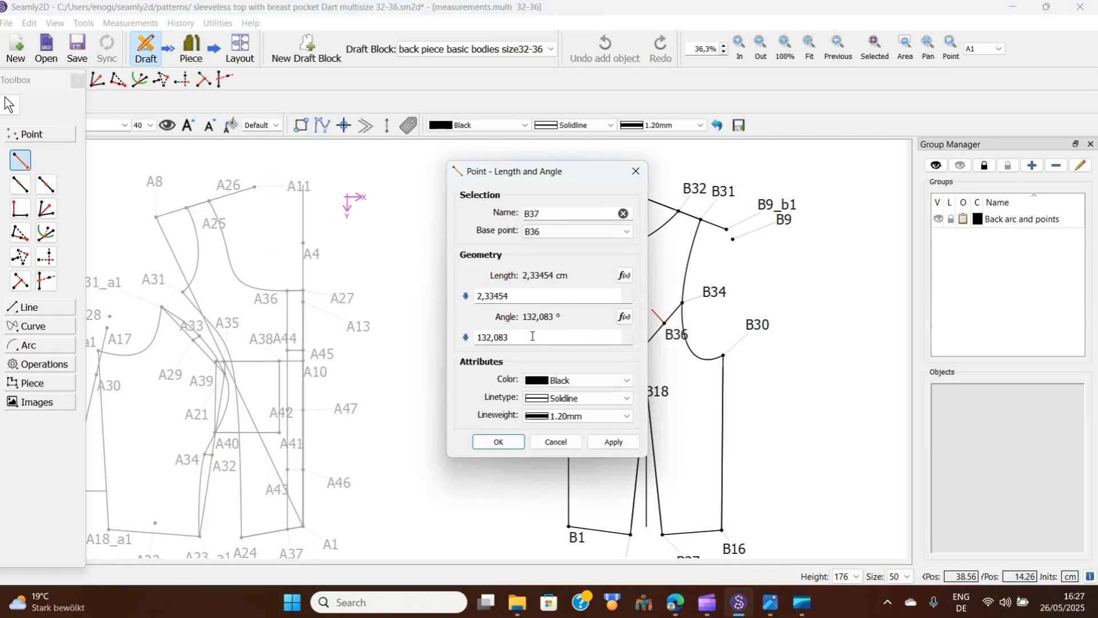
pyautogui.click(518, 297)
pyautogui.press('BackSpace')
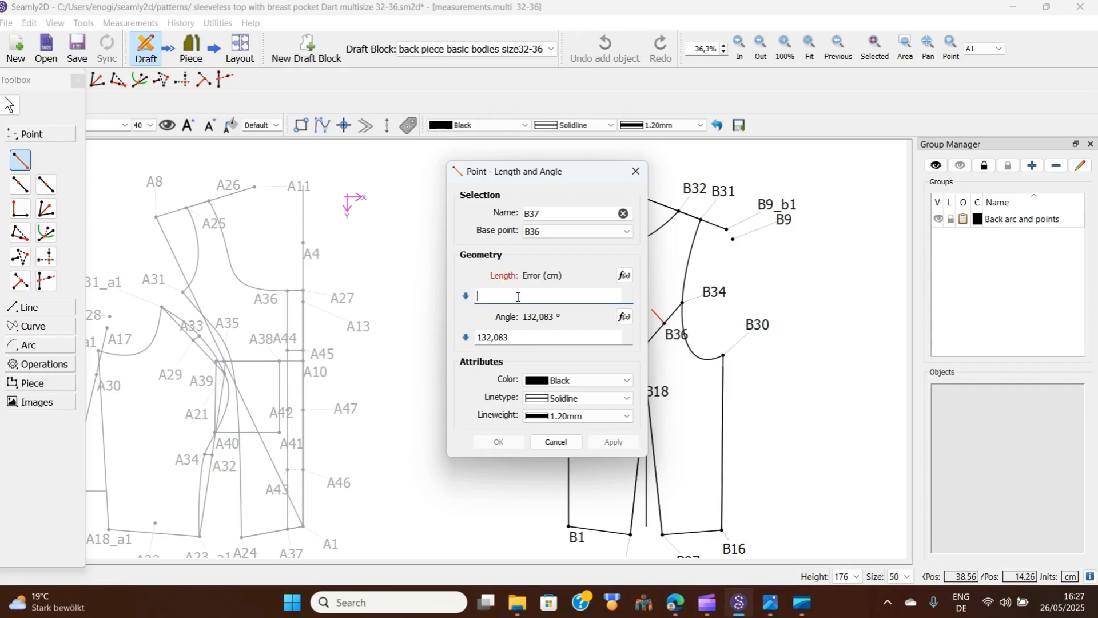
pyautogui.write('0,95')
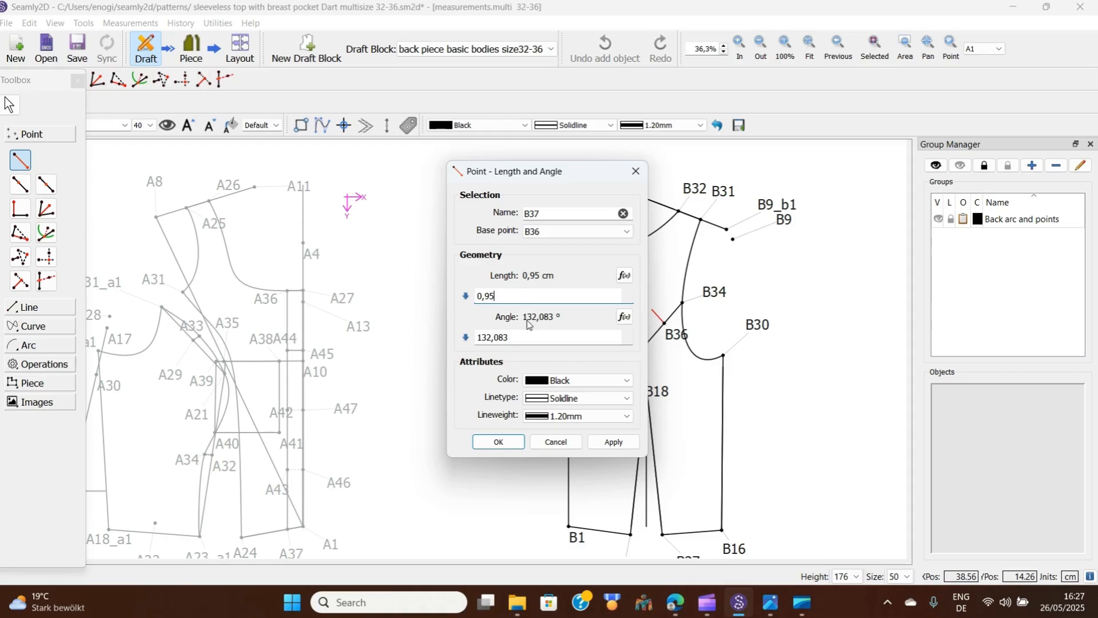
pyautogui.click(498, 442)
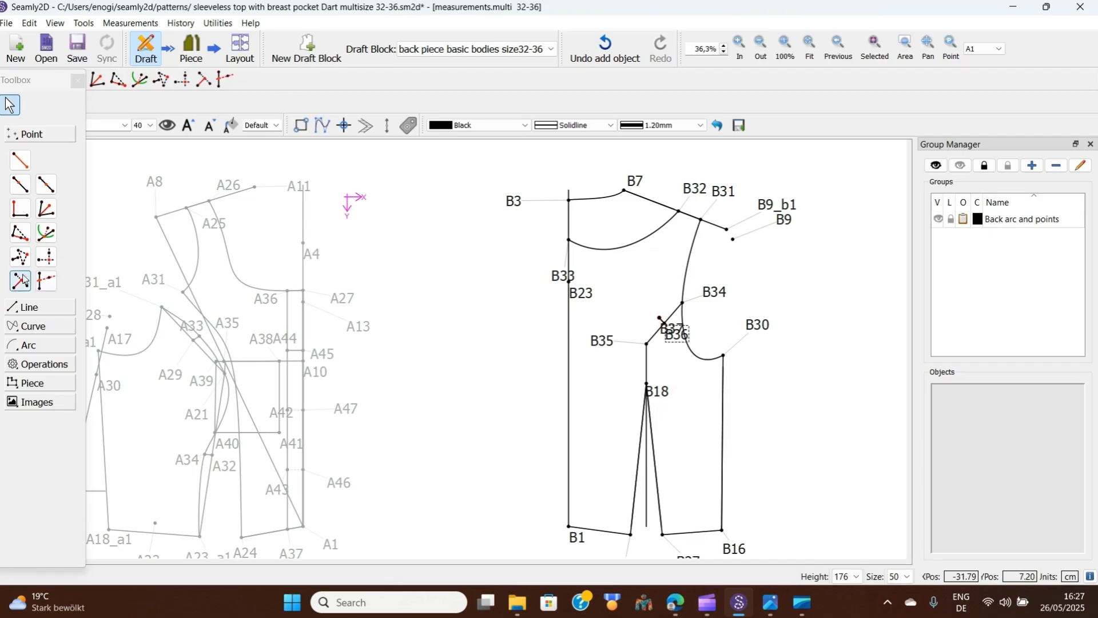
# Draw an interactive spline path from B34 through B37 and B35 to the dart tip B18
pyautogui.click(42, 327)
pyautogui.click(48, 200)
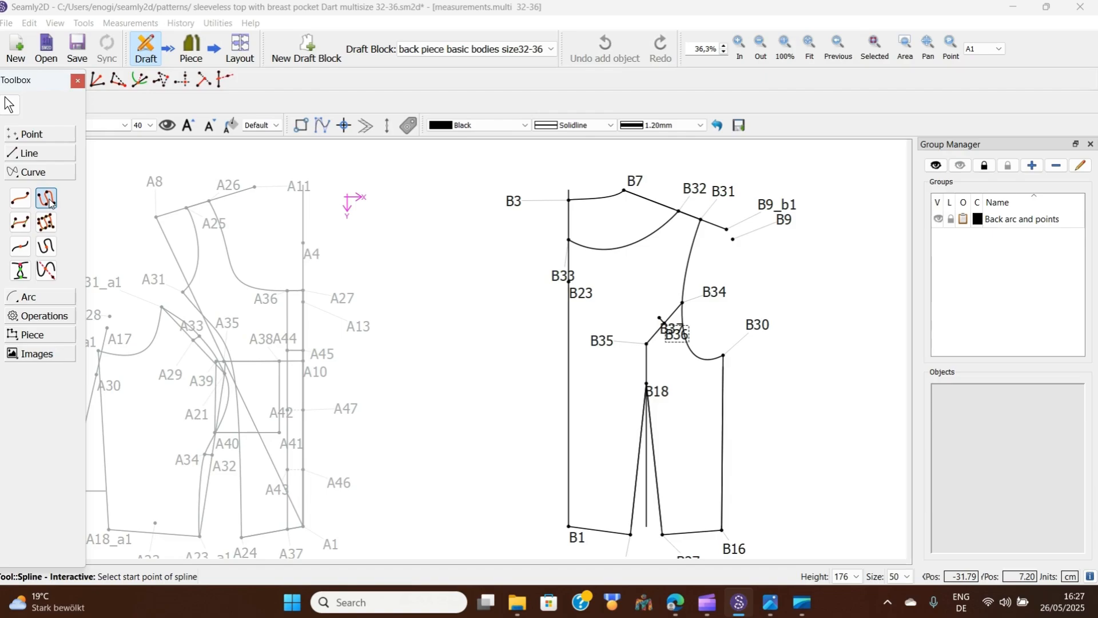
pyautogui.click(709, 293)
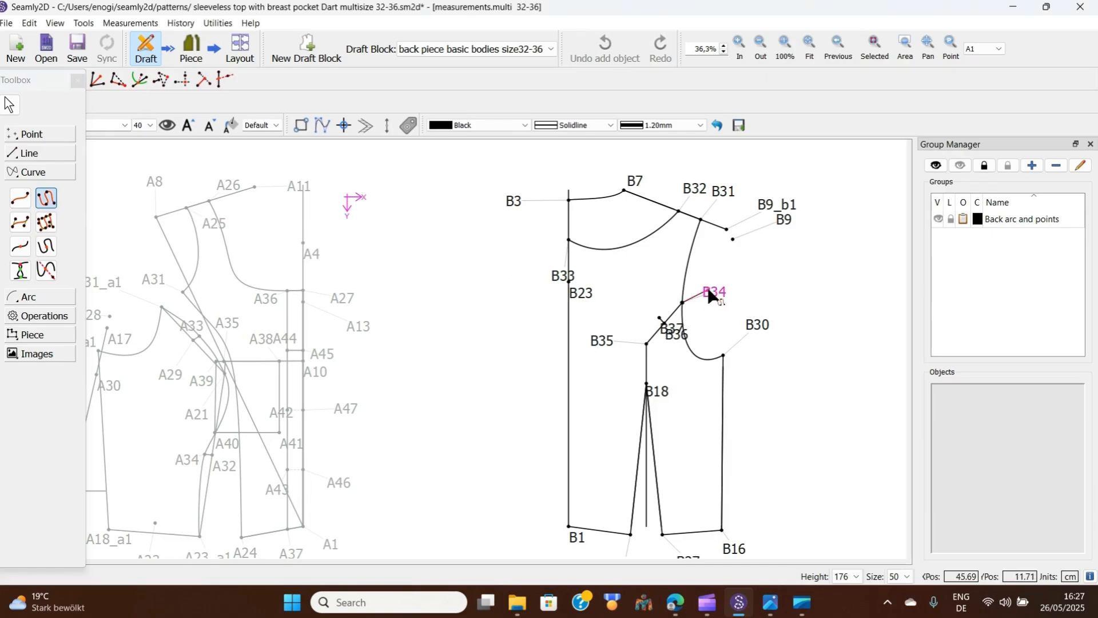
pyautogui.click(666, 329)
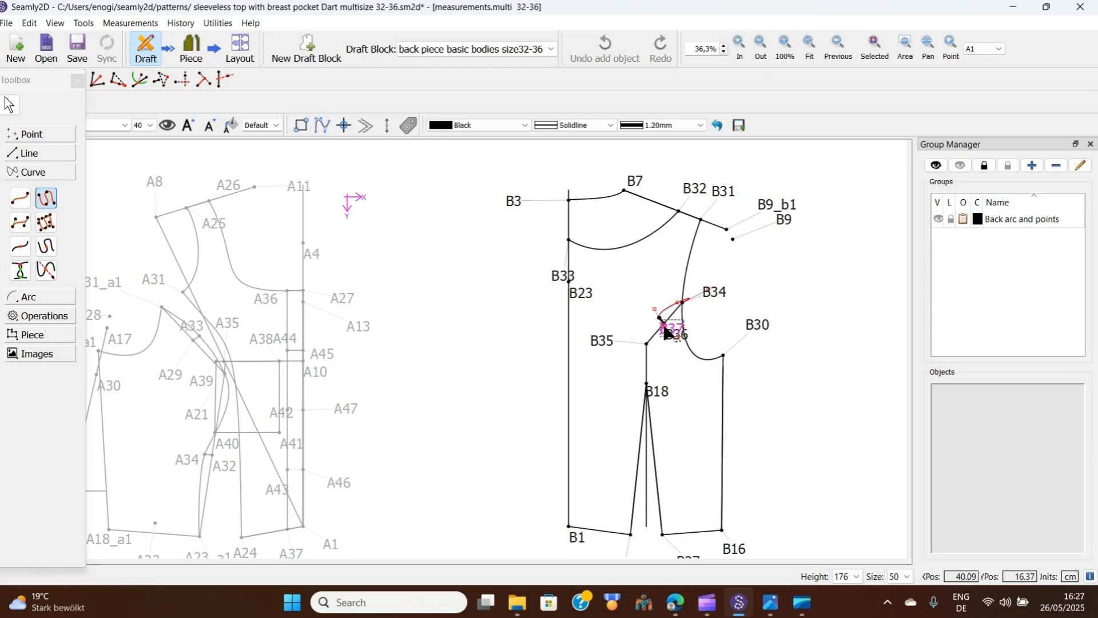
pyautogui.click(608, 347)
pyautogui.click(656, 388)
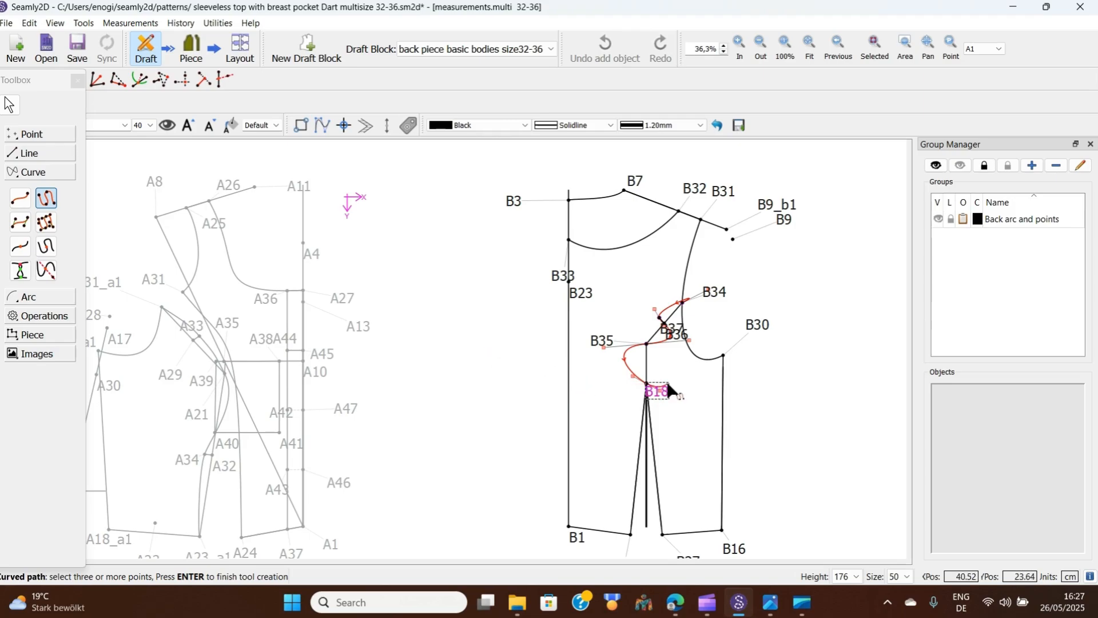
pyautogui.press('Return')
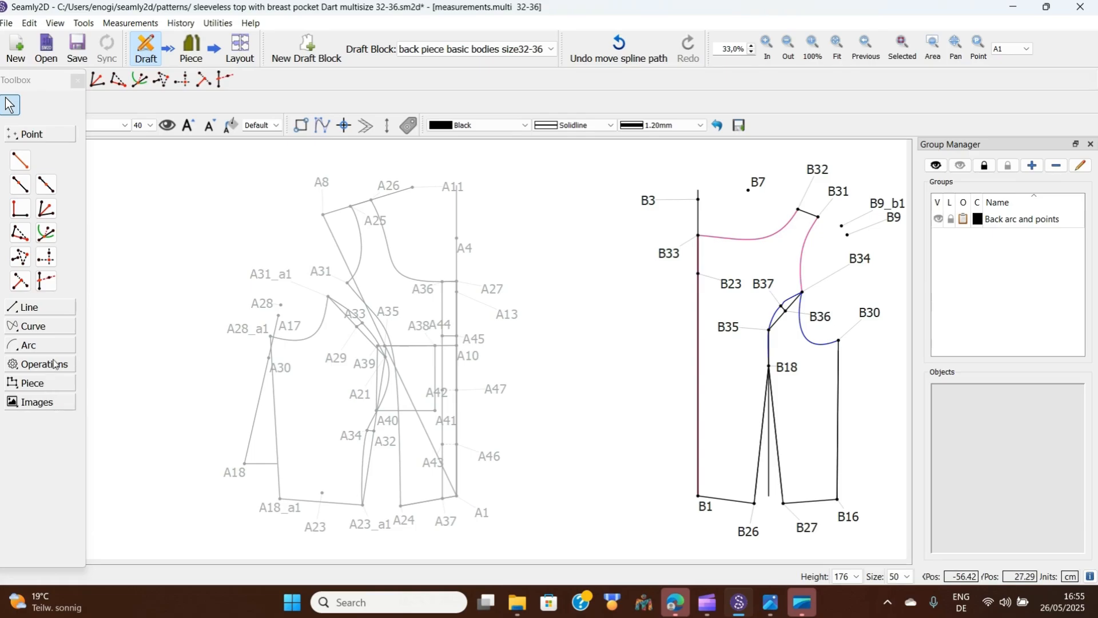
# Outline a new side back pattern piece clockwise through B16, B27, B18, B35, B37 and B34, then along the lower armhole curve to B30
pyautogui.click(33, 383)
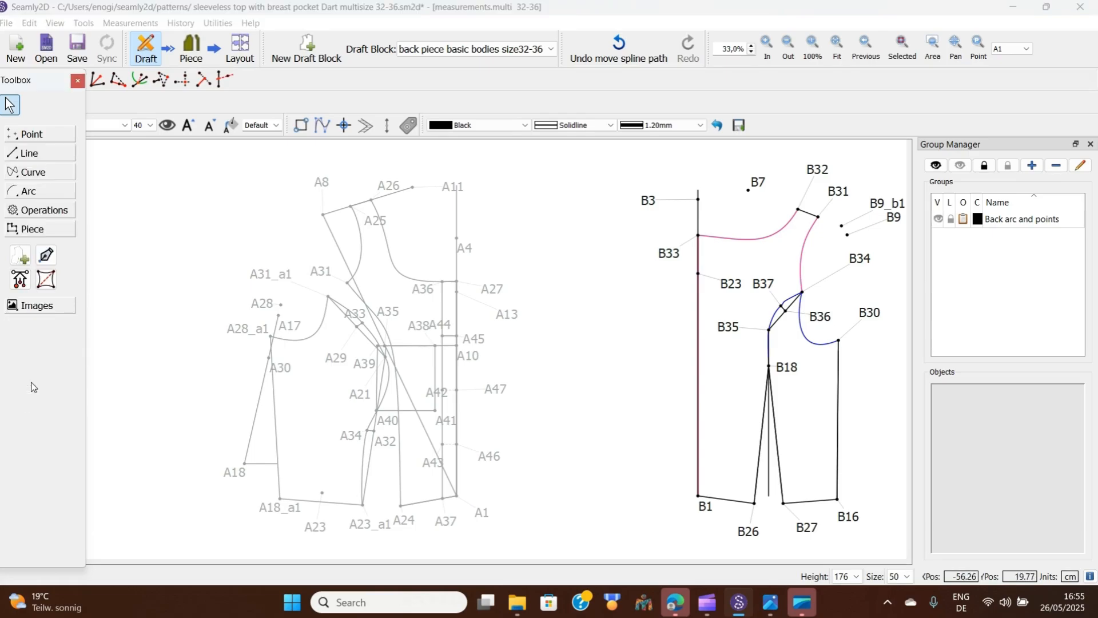
pyautogui.click(20, 255)
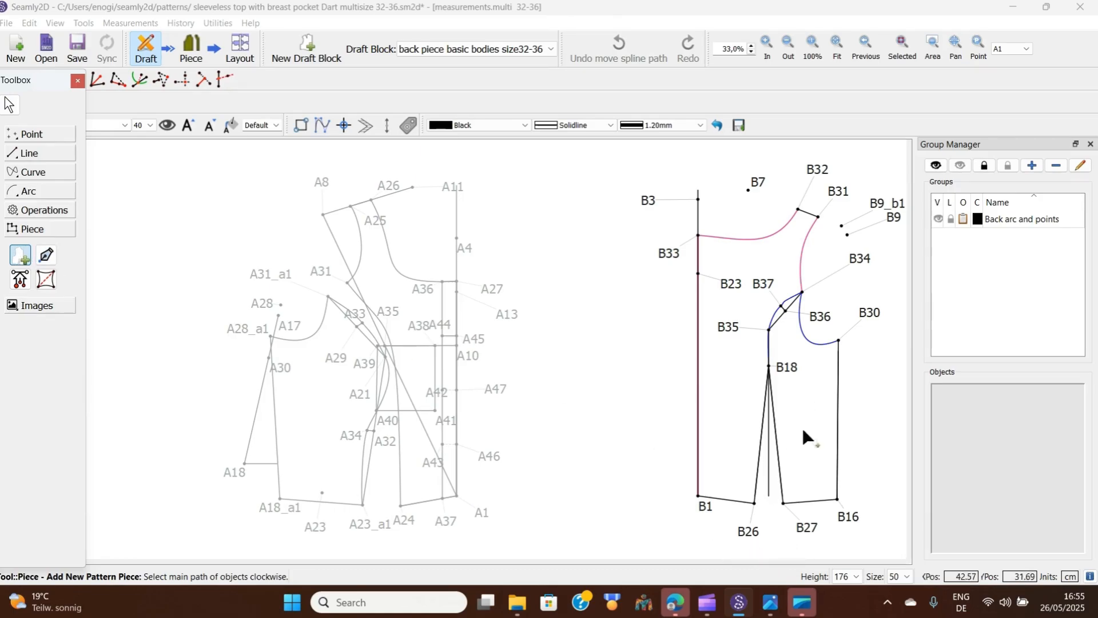
pyautogui.click(842, 520)
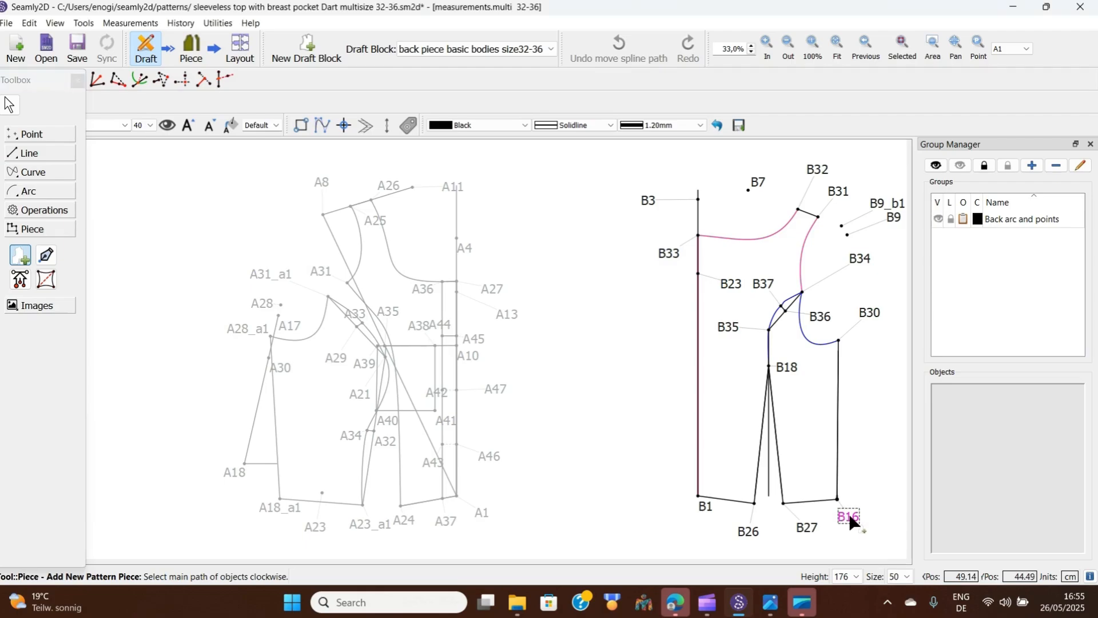
pyautogui.click(809, 530)
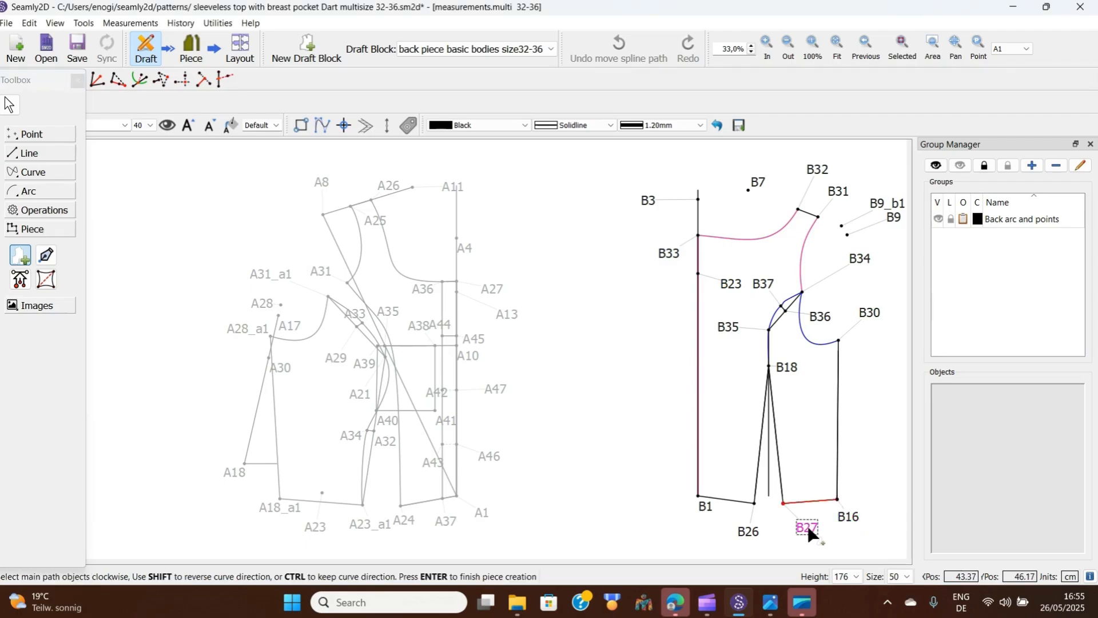
pyautogui.click(787, 369)
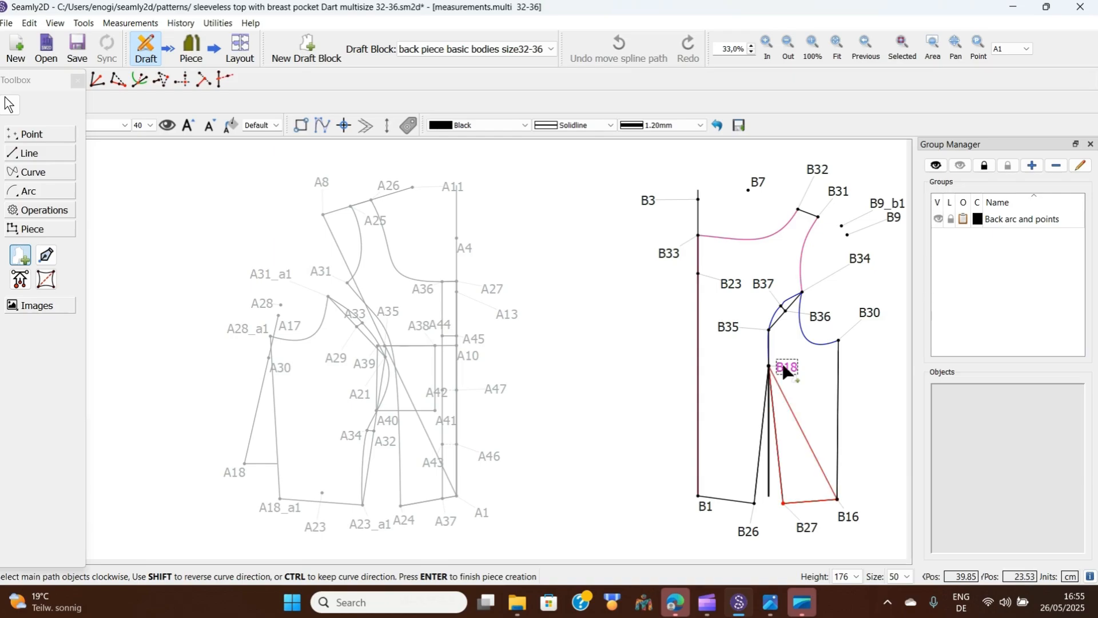
pyautogui.click(777, 314)
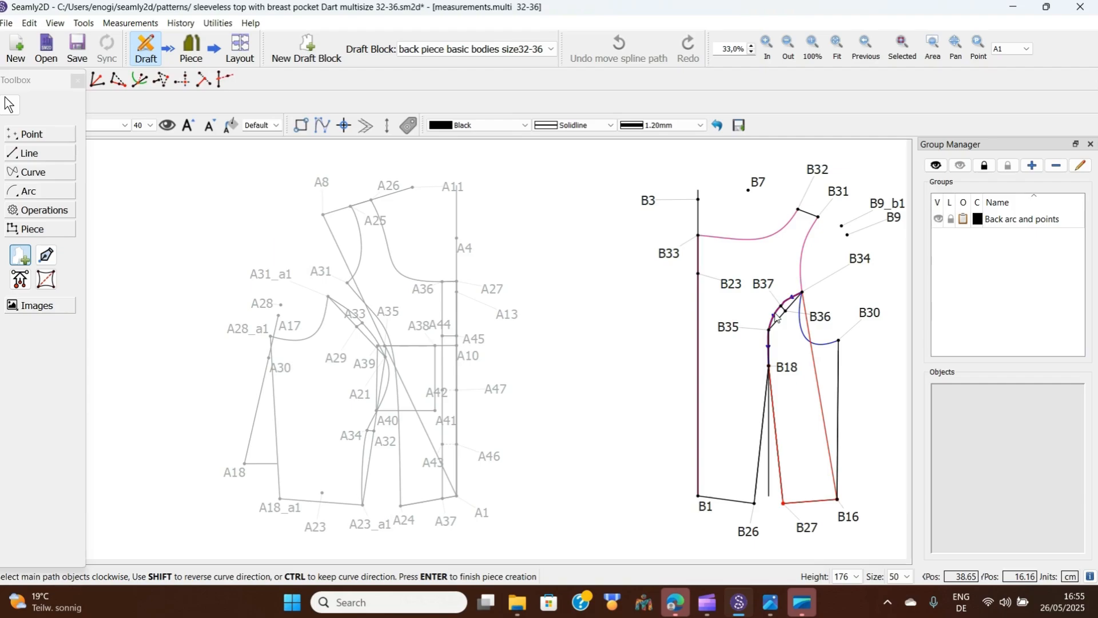
pyautogui.click(734, 326)
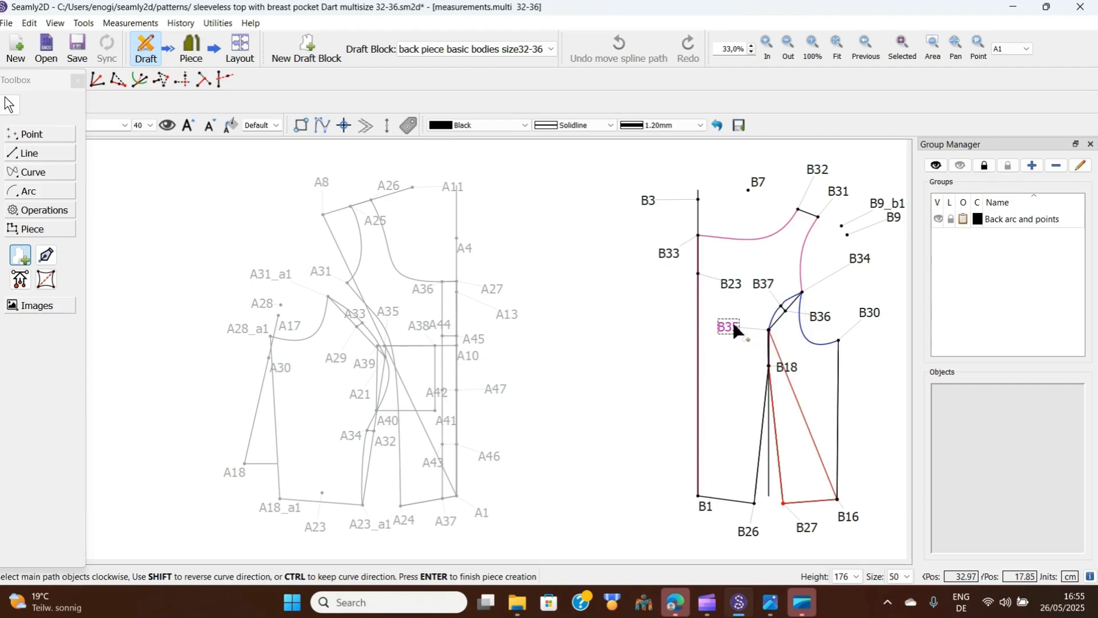
pyautogui.click(769, 283)
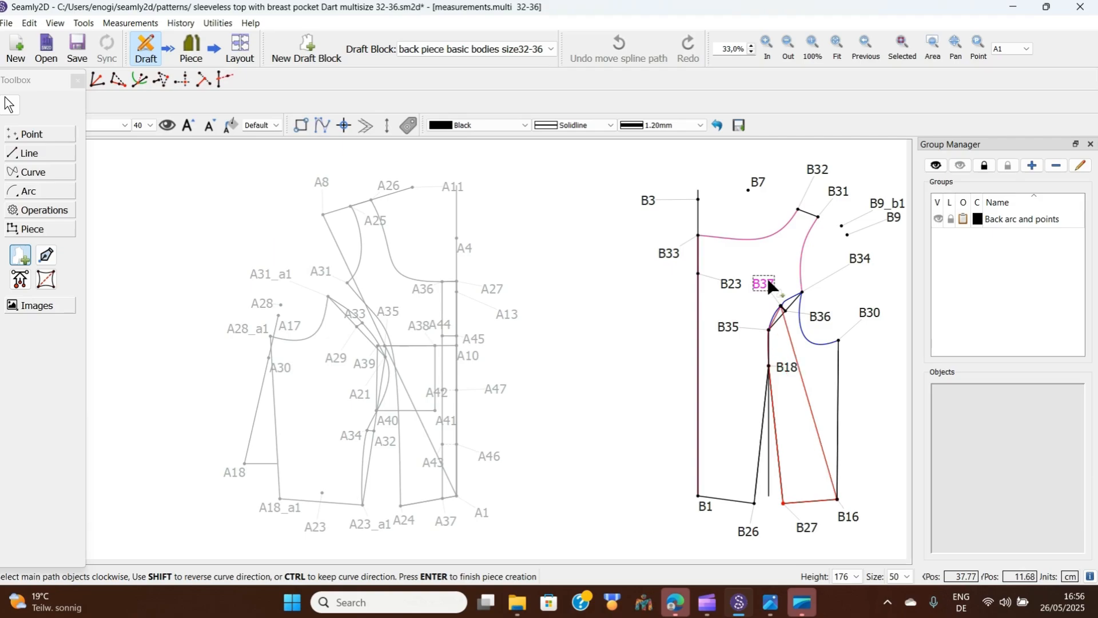
pyautogui.click(857, 261)
pyautogui.click(824, 344)
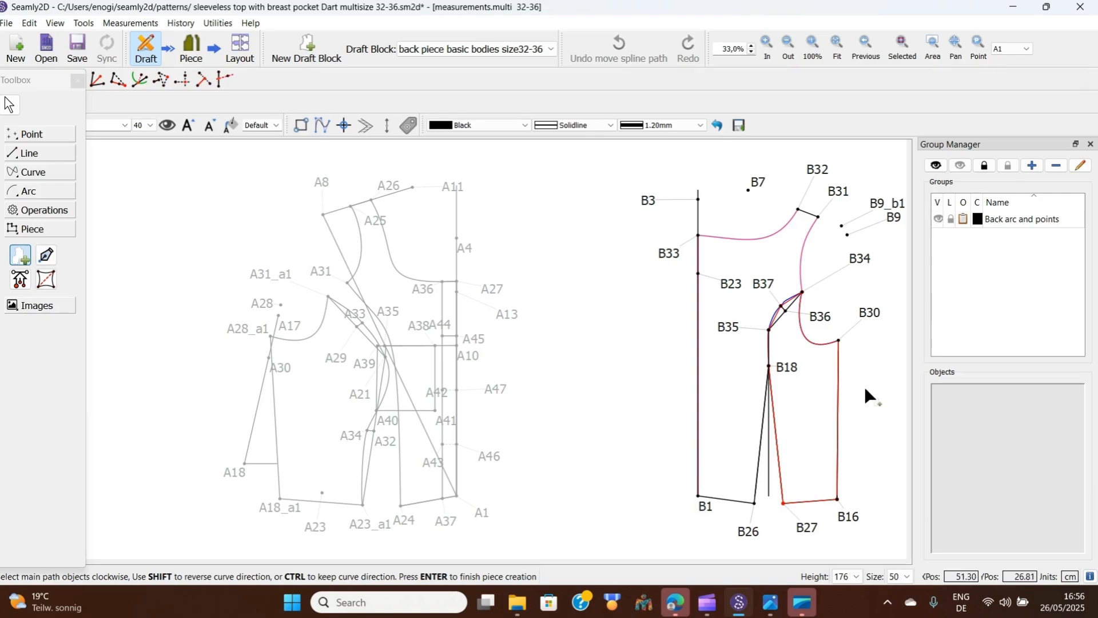
pyautogui.press('Return')
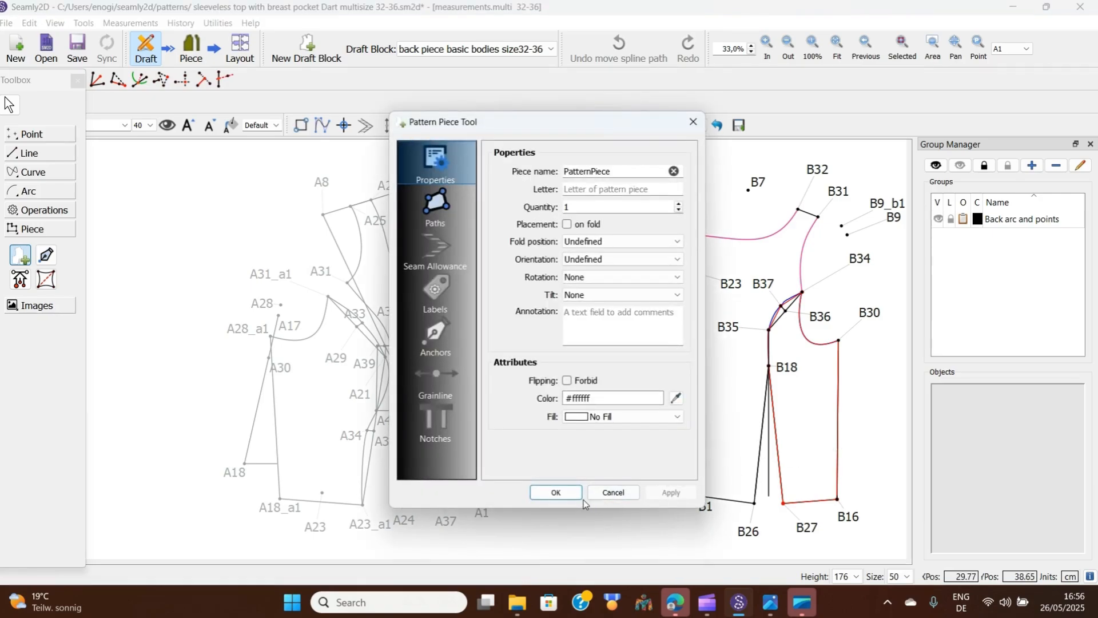
# Finish the side back pattern piece with its default properties and move it up and to the left in Piece mode
pyautogui.click(563, 495)
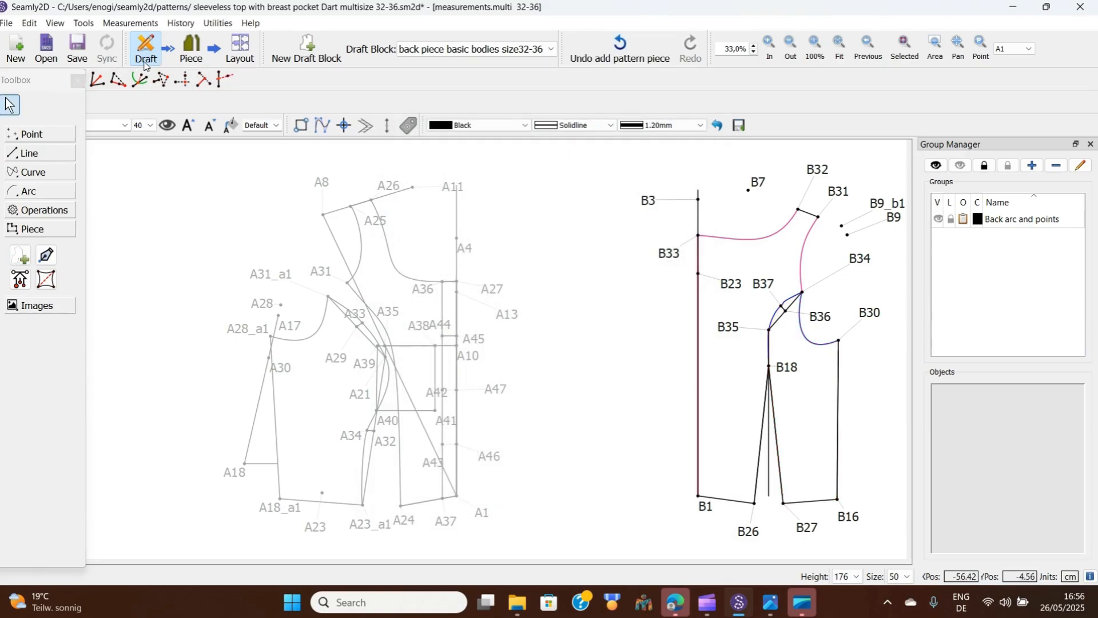
pyautogui.click(194, 50)
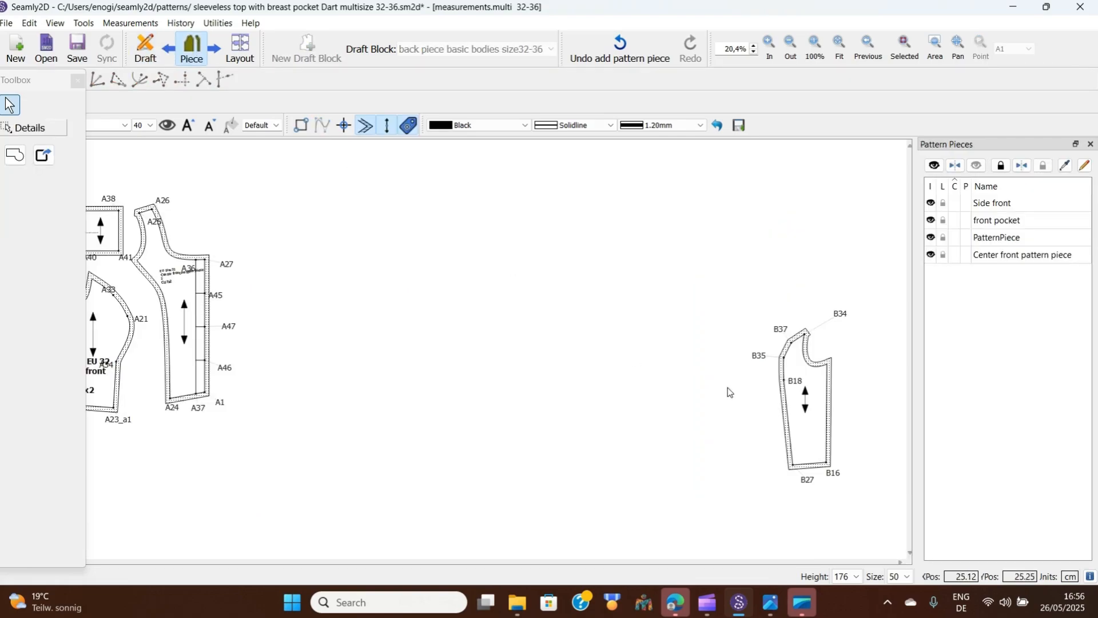
pyautogui.moveTo(804, 372); pyautogui.dragTo(655, 278)
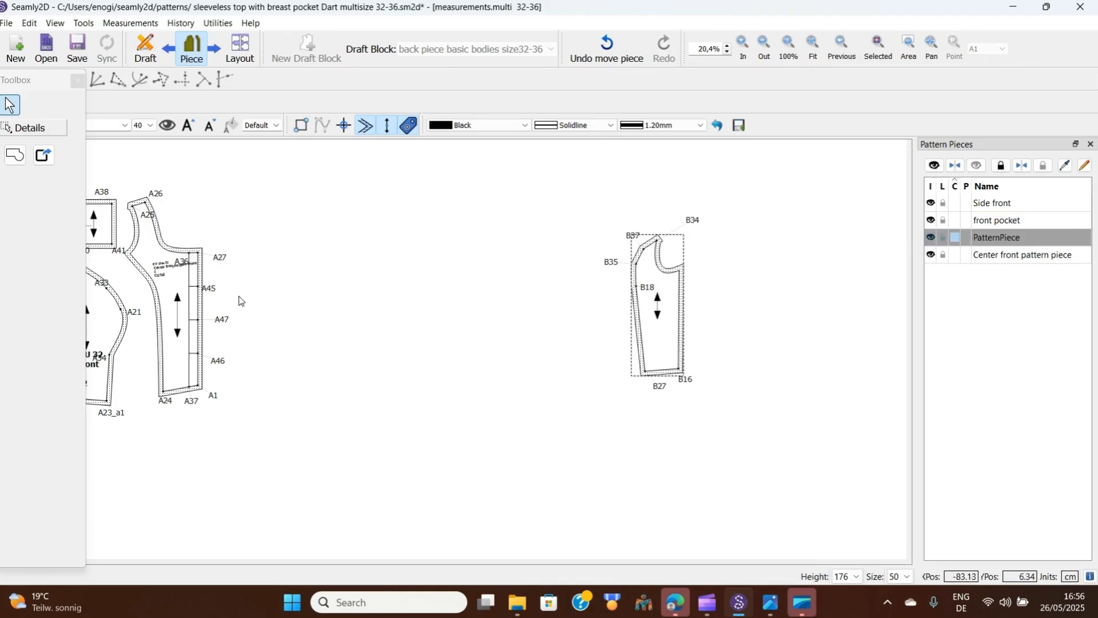
# Move the center front pattern piece to the right, away from the side front and pocket pieces
pyautogui.click(193, 295)
pyautogui.moveTo(278, 291)
pyautogui.mouseDown()
pyautogui.moveTo(328, 293)
pyautogui.moveTo(305, 291)
pyautogui.mouseUp()
pyautogui.moveTo(171, 233); pyautogui.dragTo(298, 252)
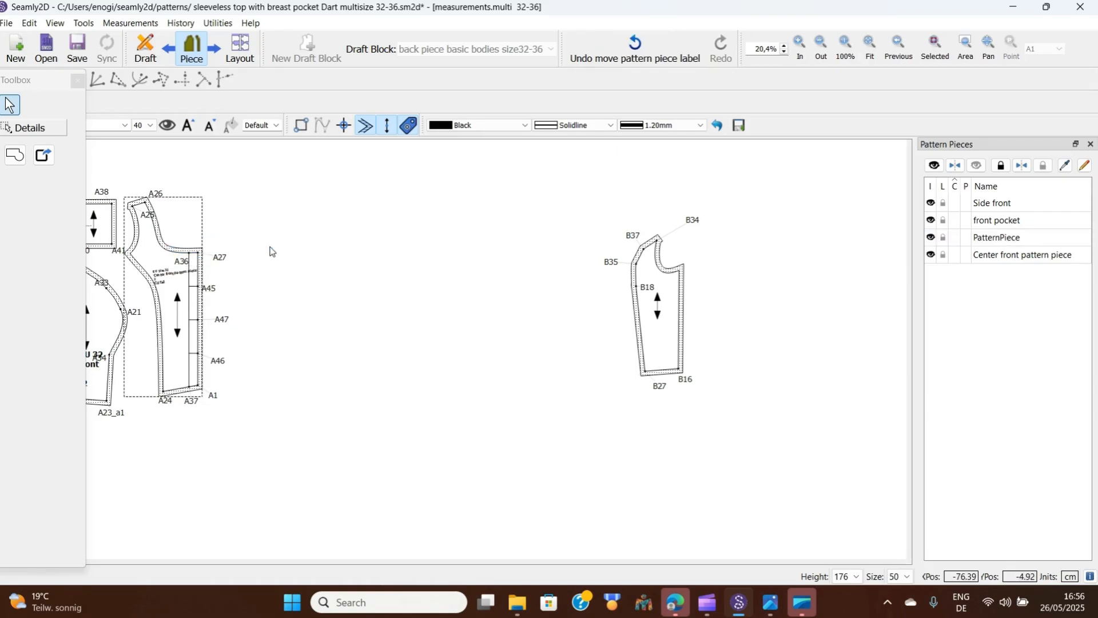
pyautogui.click(170, 216)
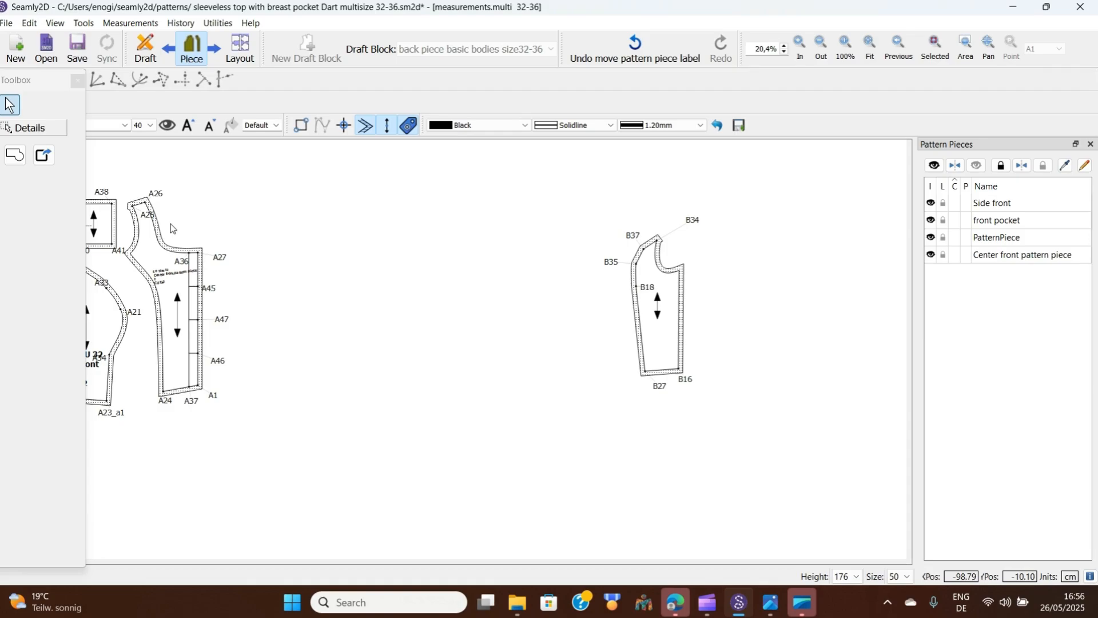
pyautogui.click(161, 251)
pyautogui.moveTo(160, 252); pyautogui.dragTo(329, 241)
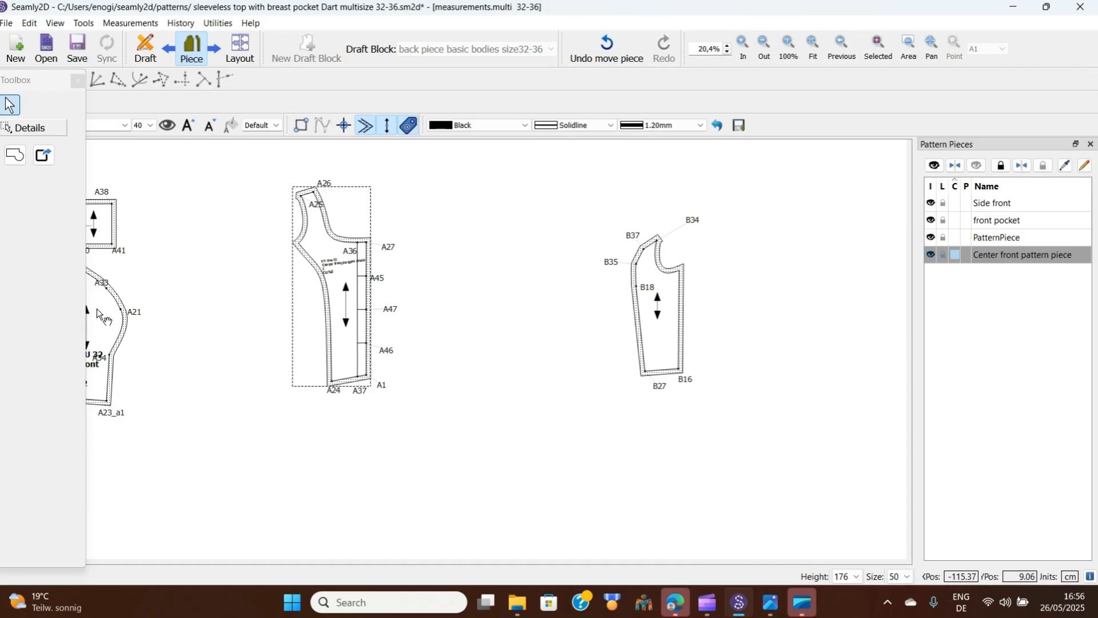
# Place the side front and front pocket pieces beside the center front, and shift the side back piece further right
pyautogui.click(97, 308)
pyautogui.moveTo(97, 308); pyautogui.dragTo(252, 297)
pyautogui.click(107, 225)
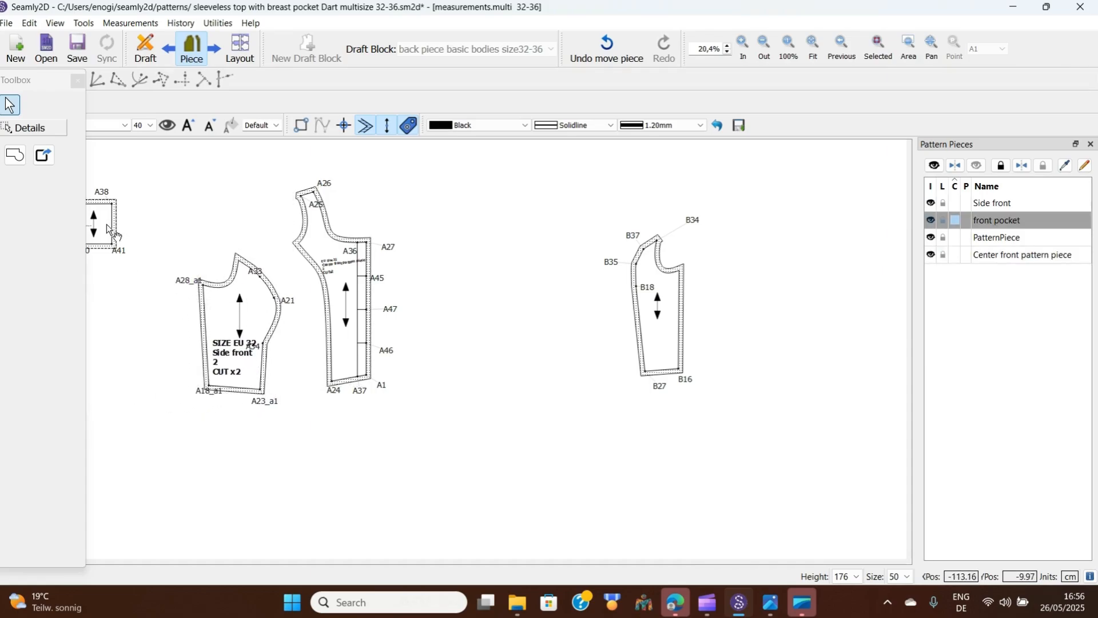
pyautogui.moveTo(102, 214); pyautogui.dragTo(256, 210)
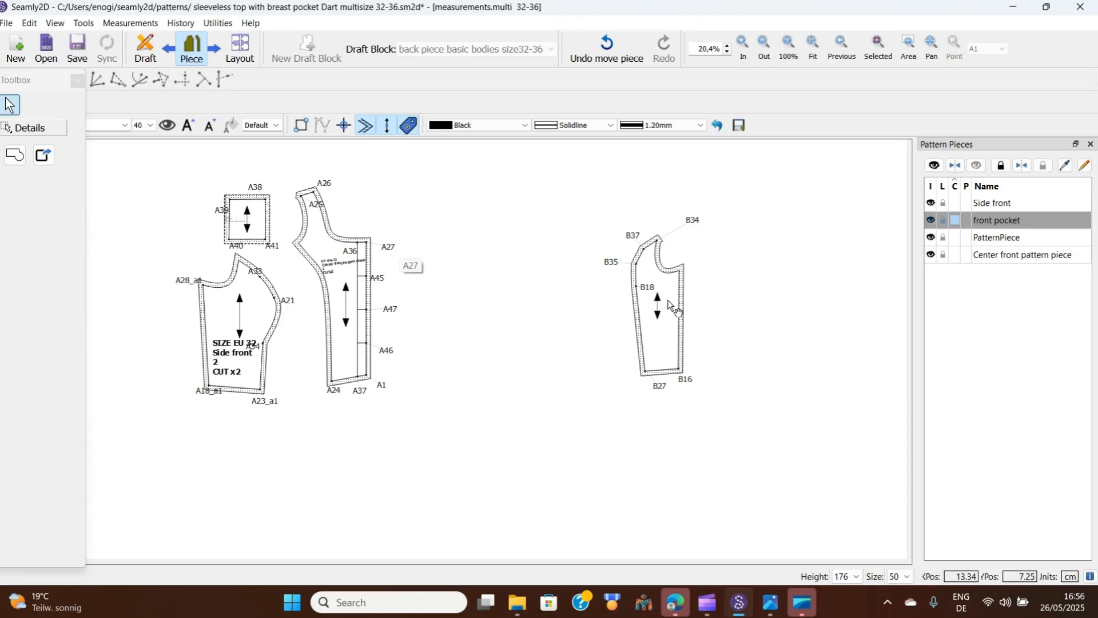
pyautogui.moveTo(664, 288); pyautogui.dragTo(713, 272)
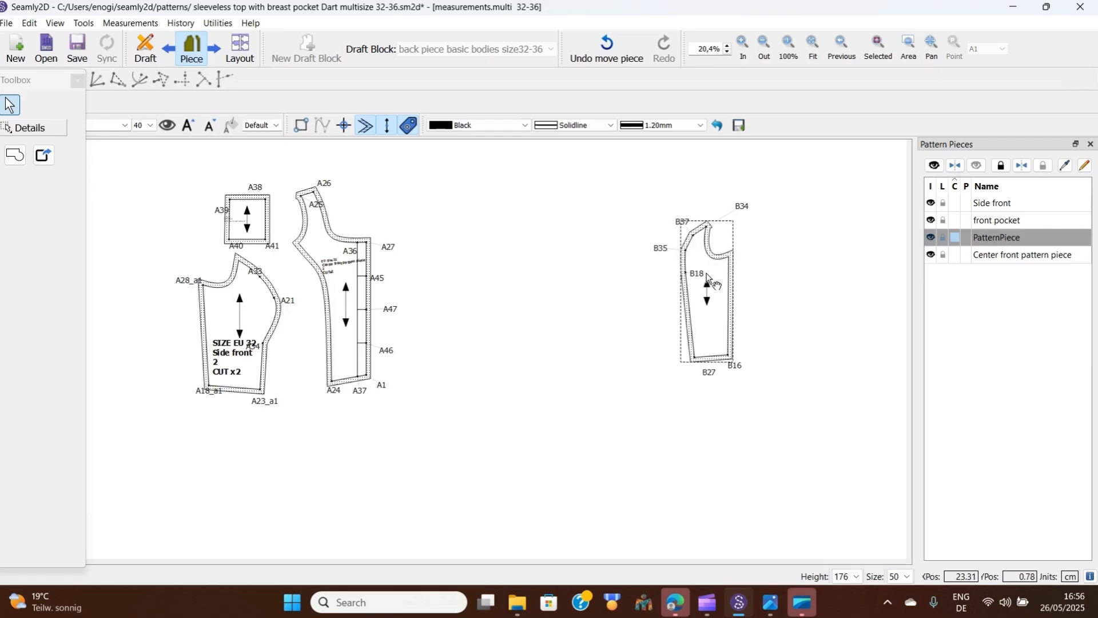
# Start a center back pattern piece in the draft, outlining clockwise through B26, B1 and B33, along the neckline curve, then B32 and B31
pyautogui.click(149, 53)
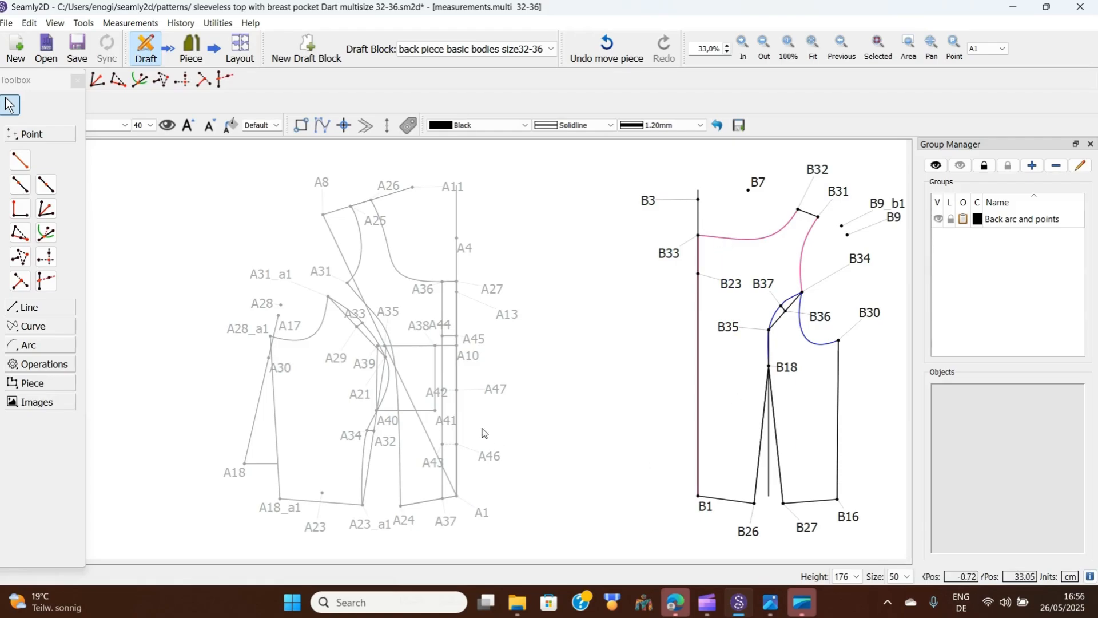
pyautogui.click(36, 368)
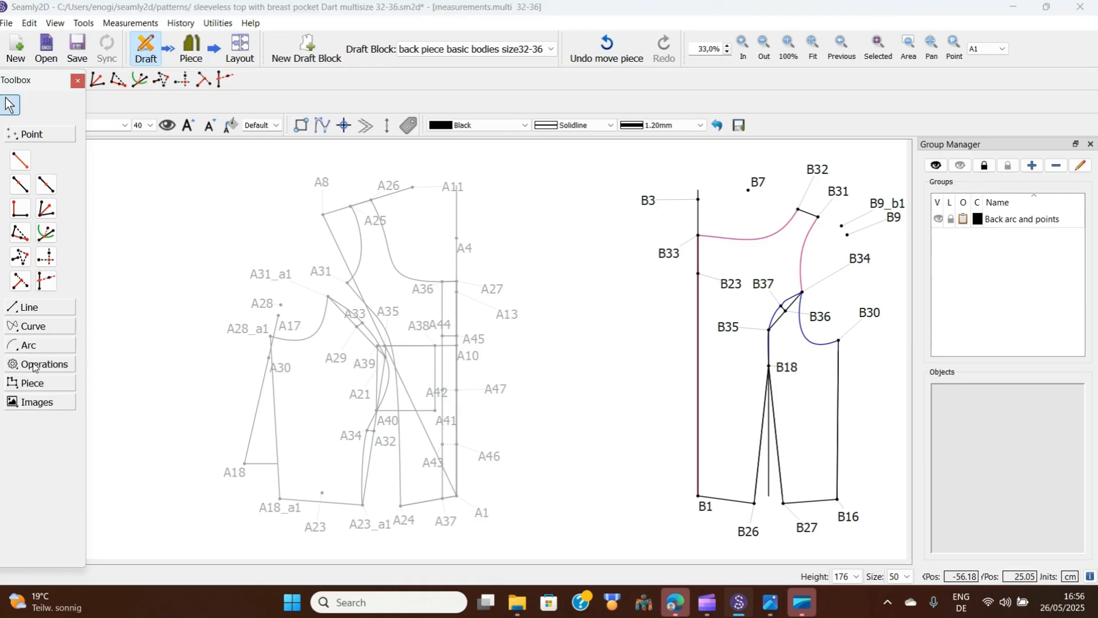
pyautogui.click(36, 368)
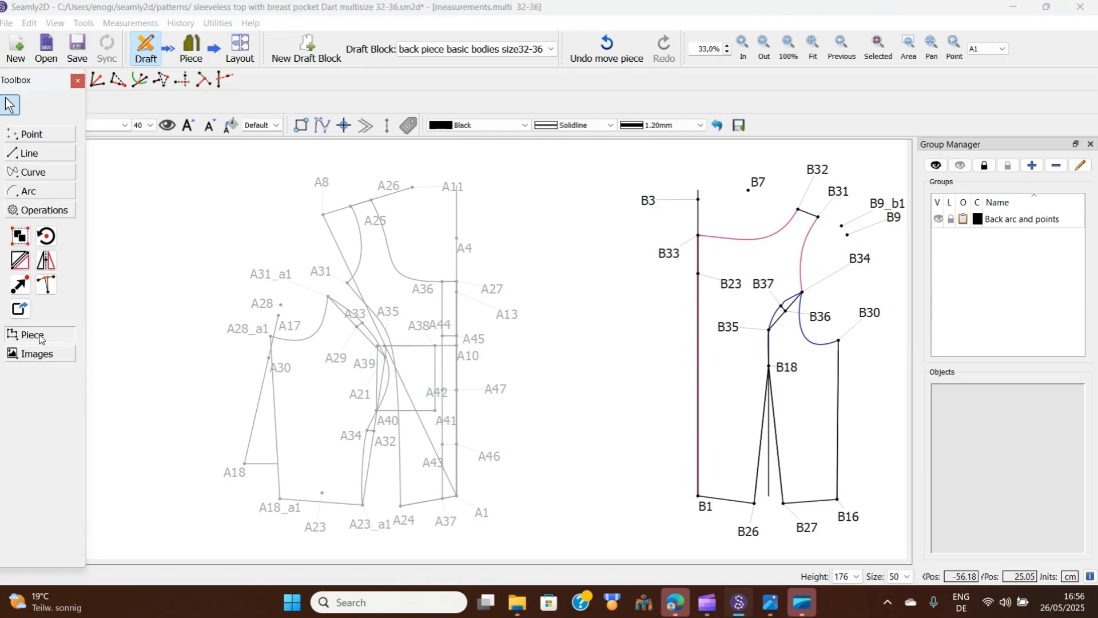
pyautogui.click(40, 338)
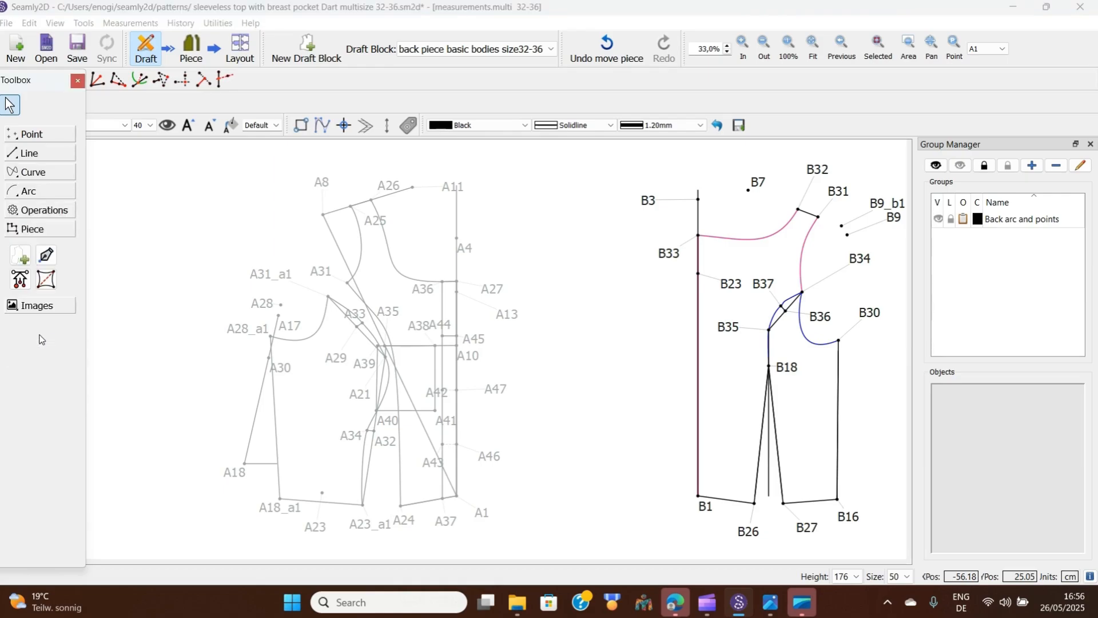
pyautogui.click(21, 256)
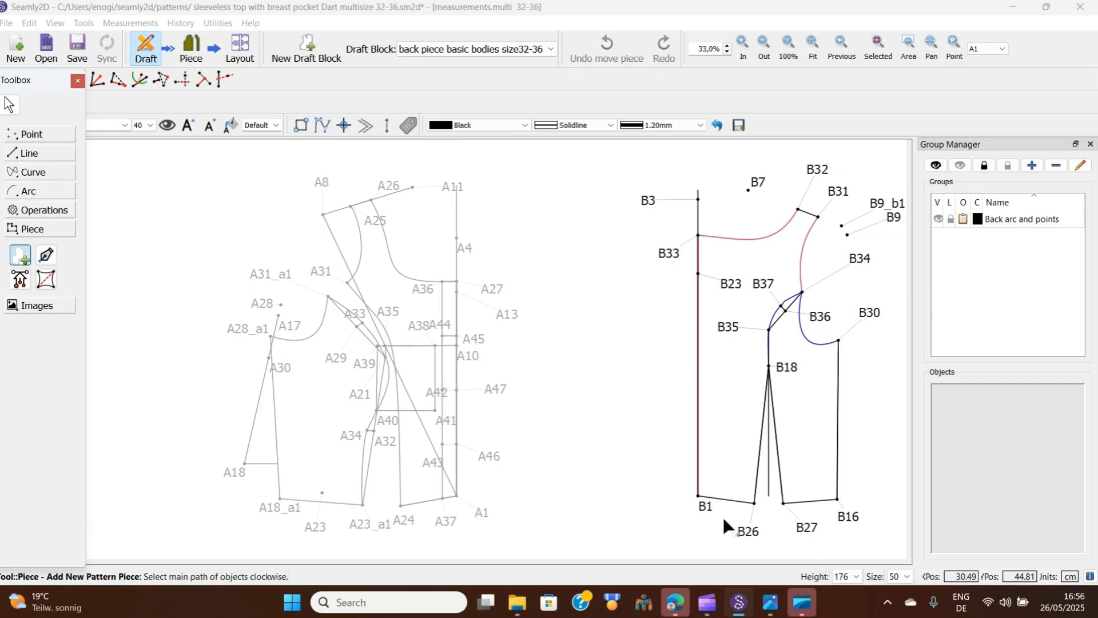
pyautogui.click(751, 532)
pyautogui.click(749, 533)
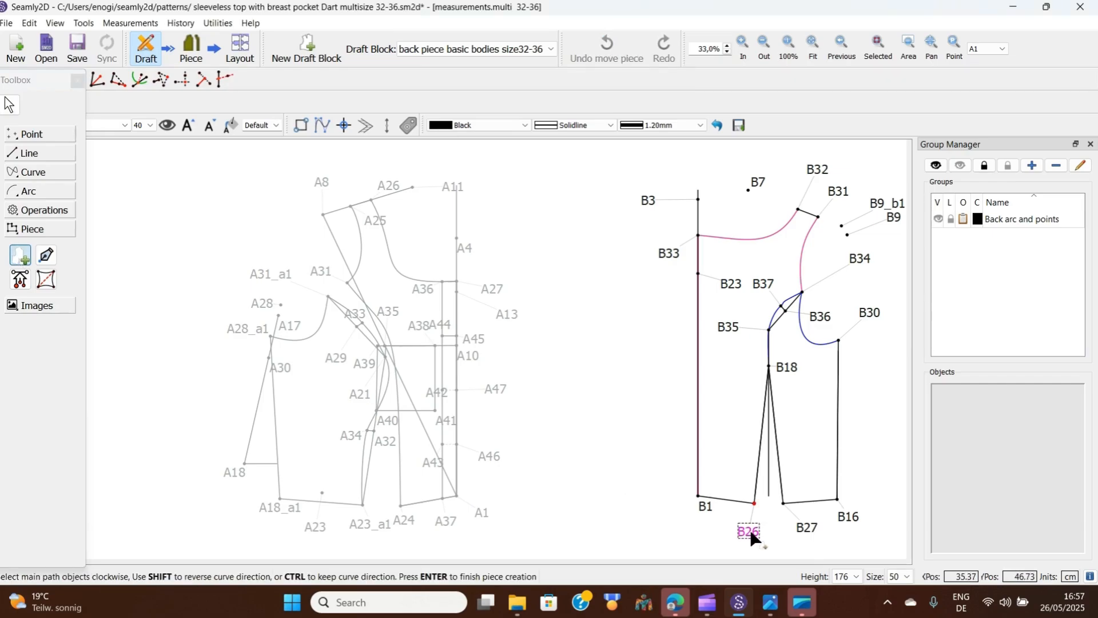
pyautogui.click(706, 504)
pyautogui.click(672, 252)
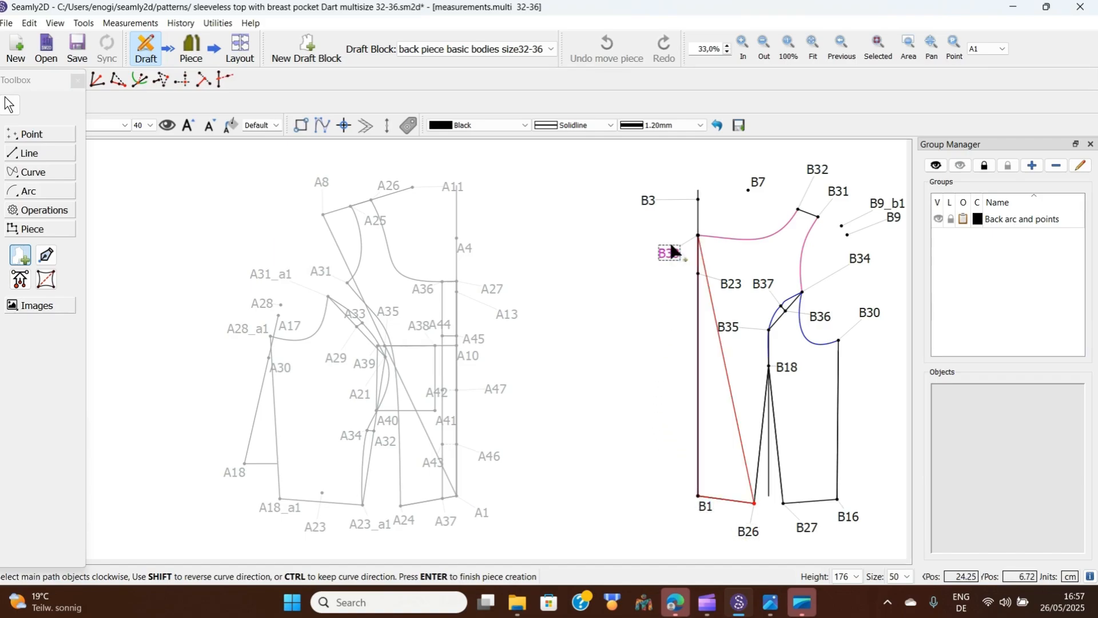
pyautogui.click(738, 238)
pyautogui.click(740, 239)
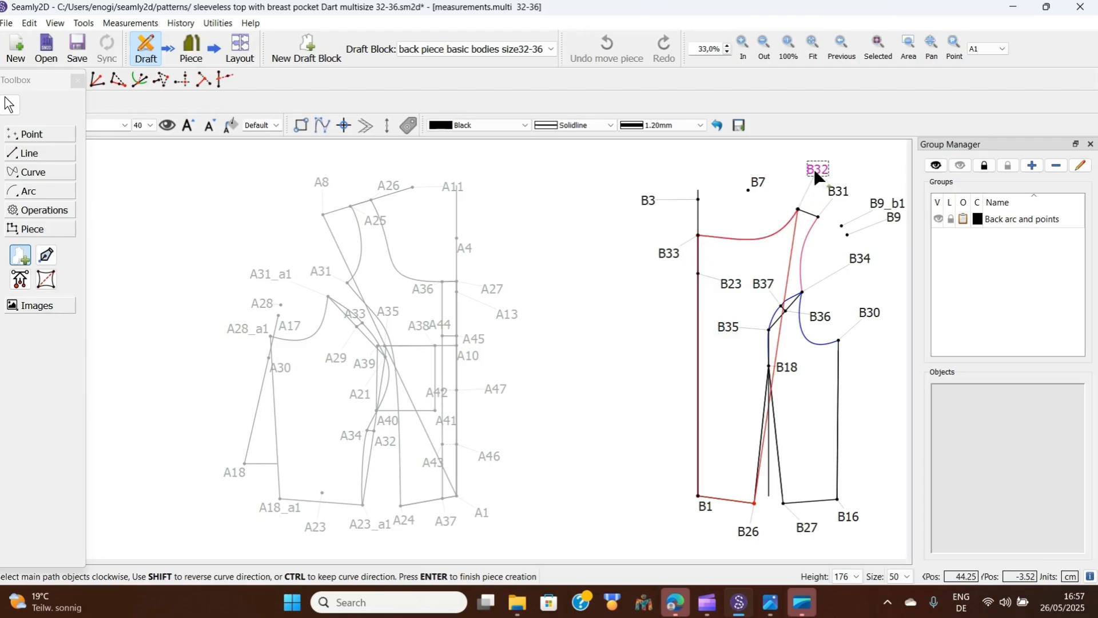
pyautogui.click(838, 193)
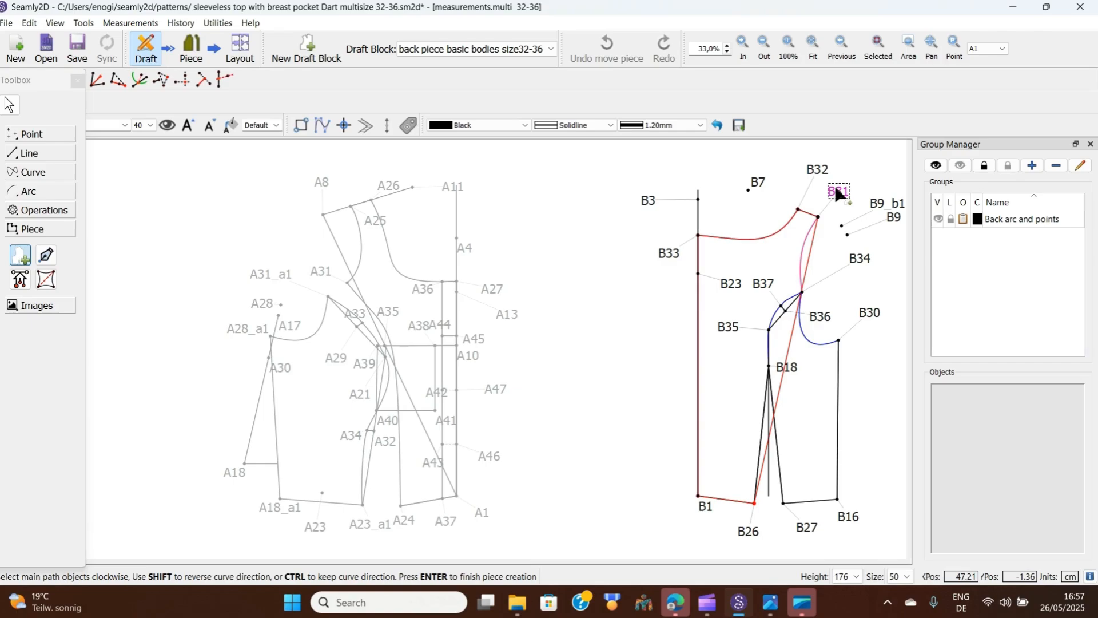
# Complete the center back outline along the upper armhole curve and seam spline through B37, B35 and B18, accepting the default piece properties
pyautogui.click(805, 248)
pyautogui.click(785, 308)
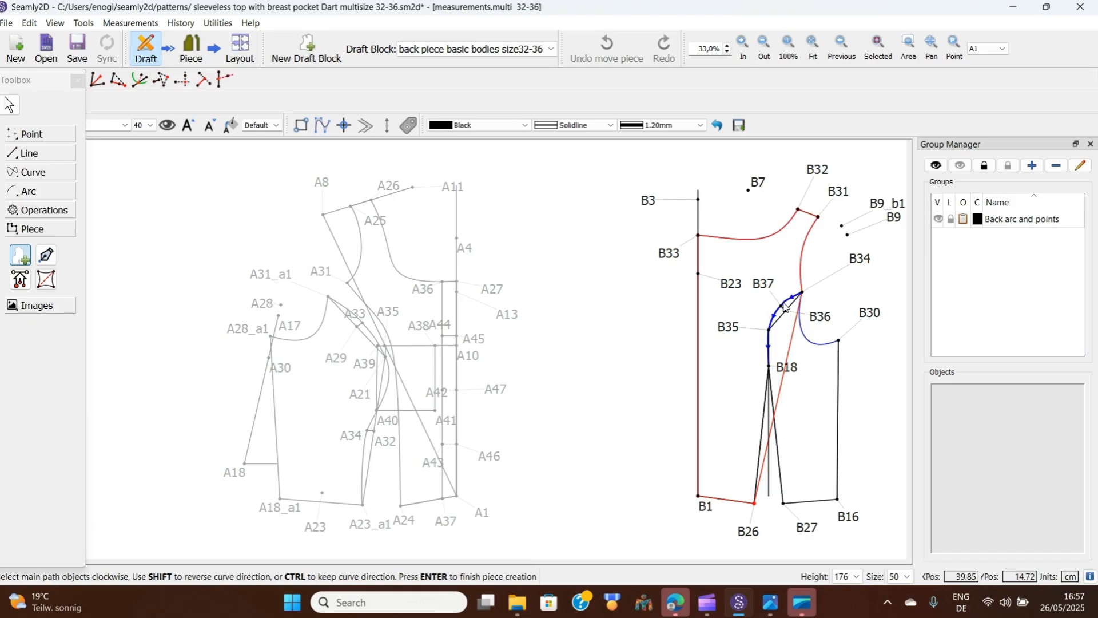
pyautogui.click(786, 308)
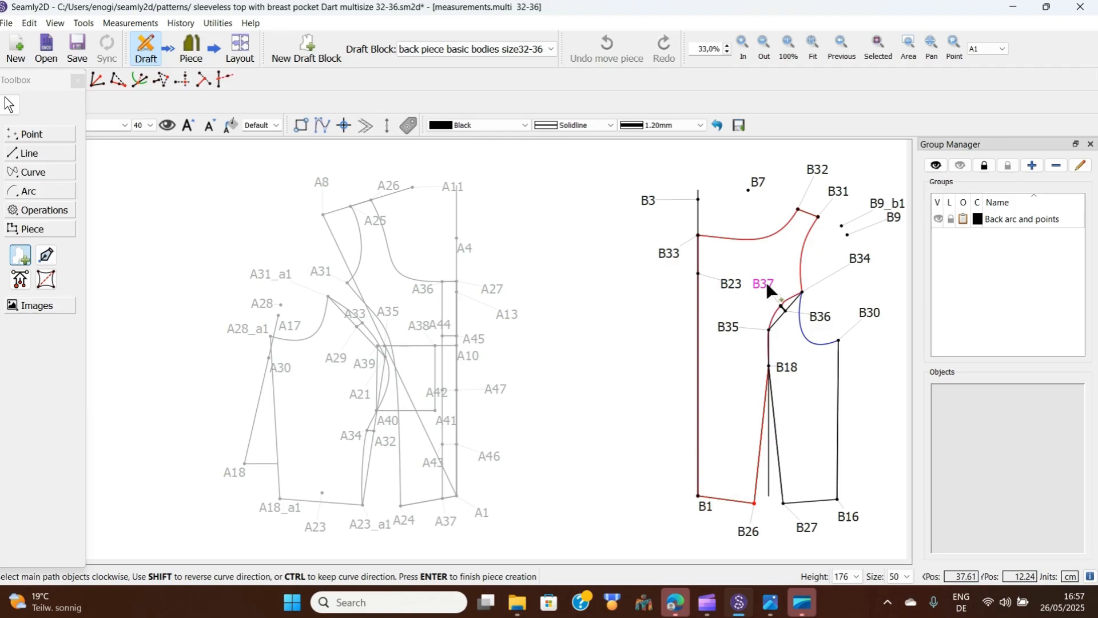
pyautogui.click(768, 287)
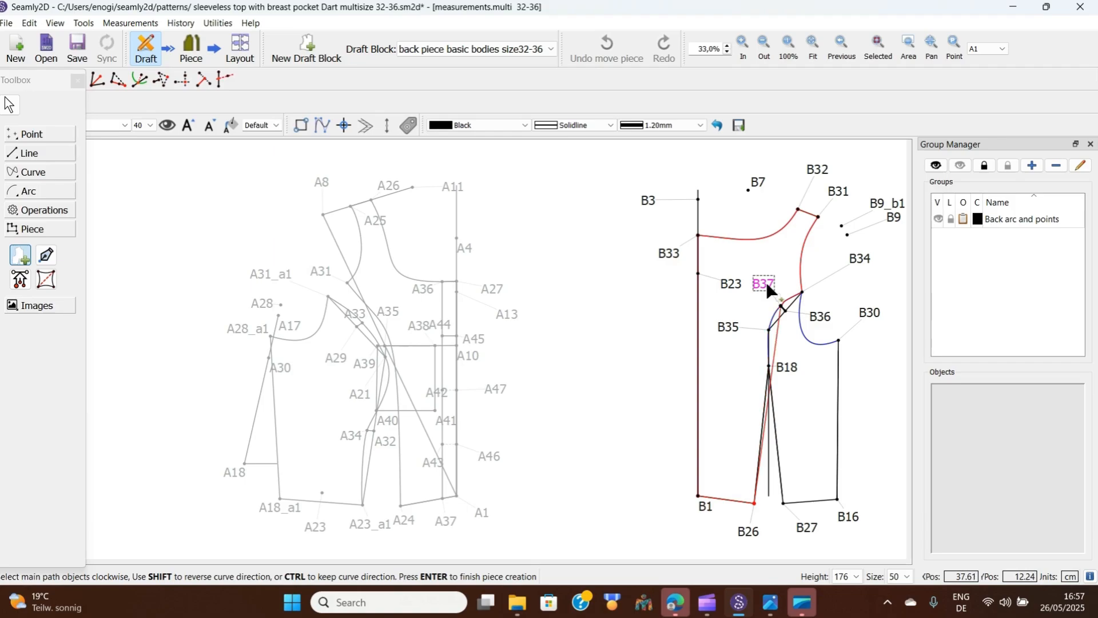
pyautogui.click(735, 328)
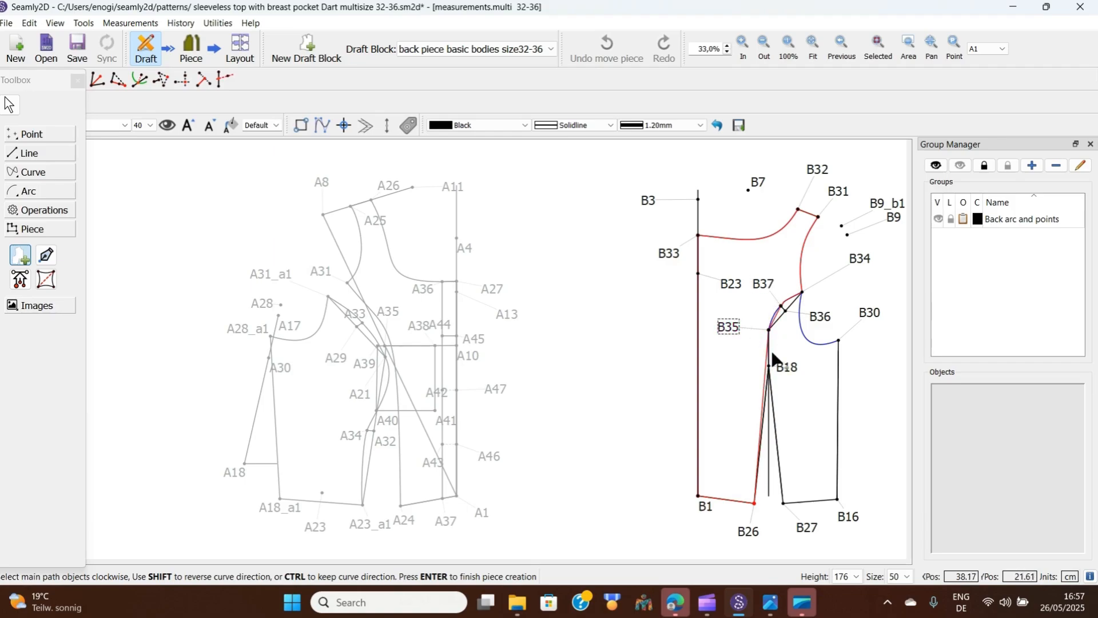
pyautogui.click(788, 369)
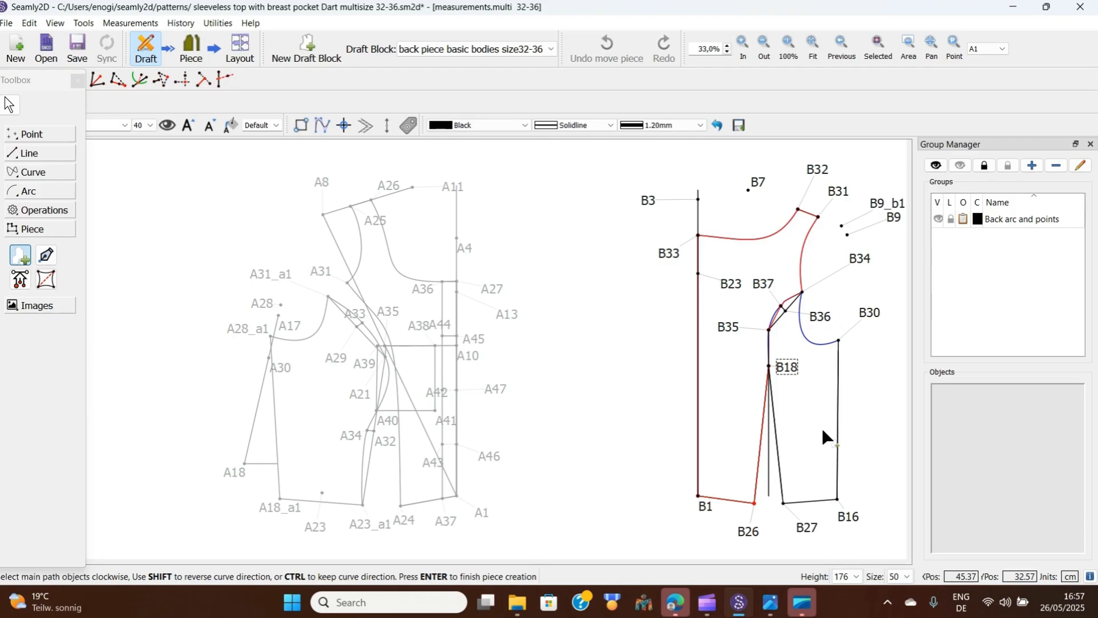
pyautogui.press('Return')
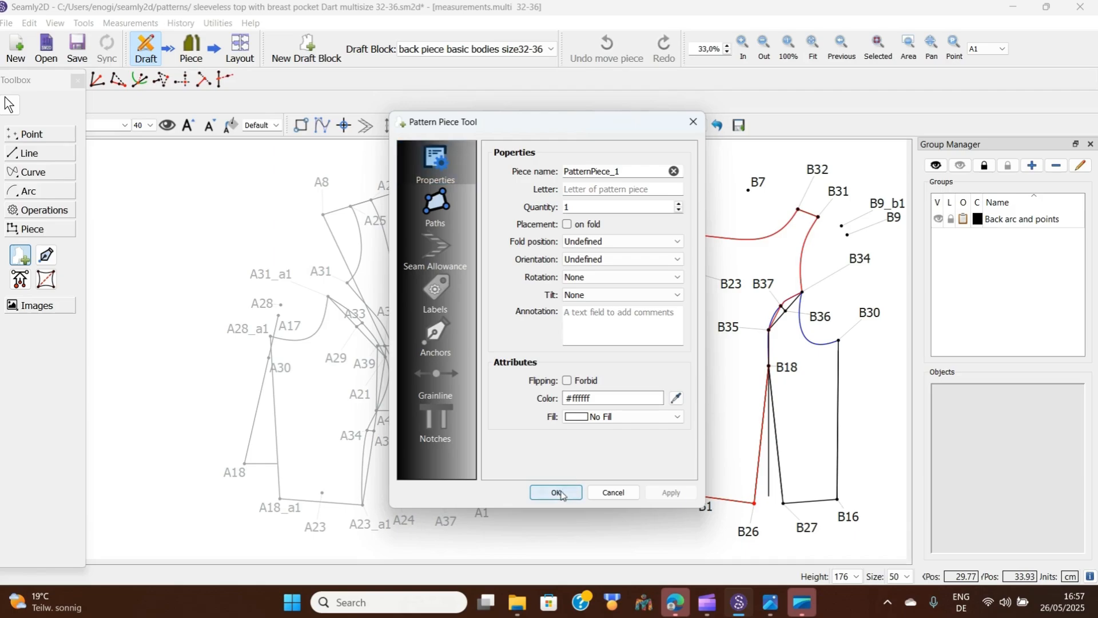
pyautogui.click(556, 493)
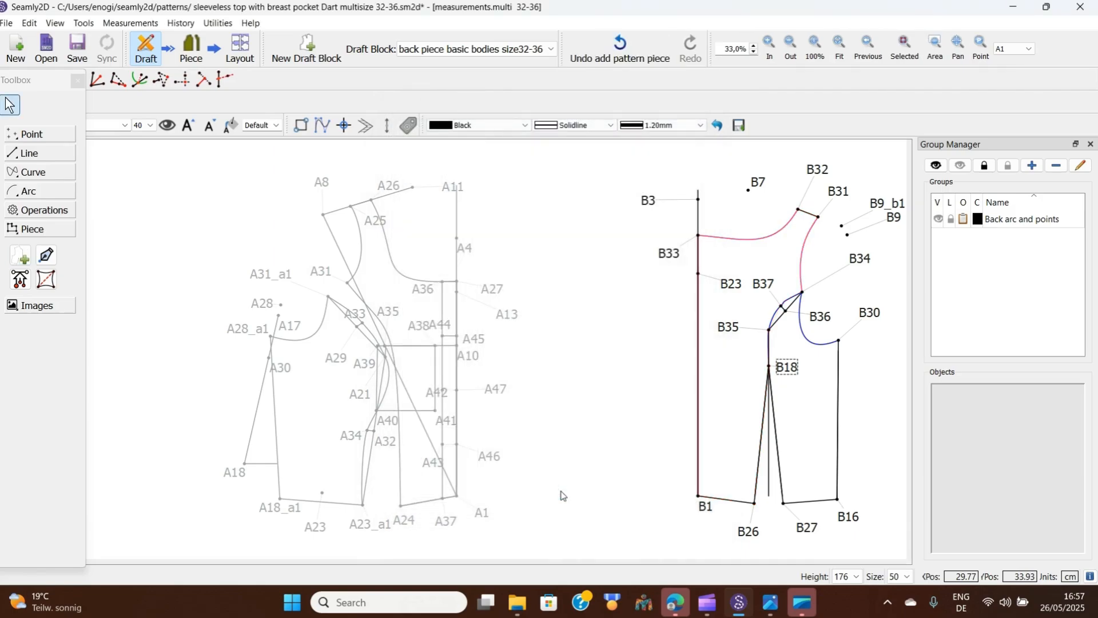
# Arrange the back pieces in Piece mode, moving the center back up and left and the side back next to it
pyautogui.click(193, 50)
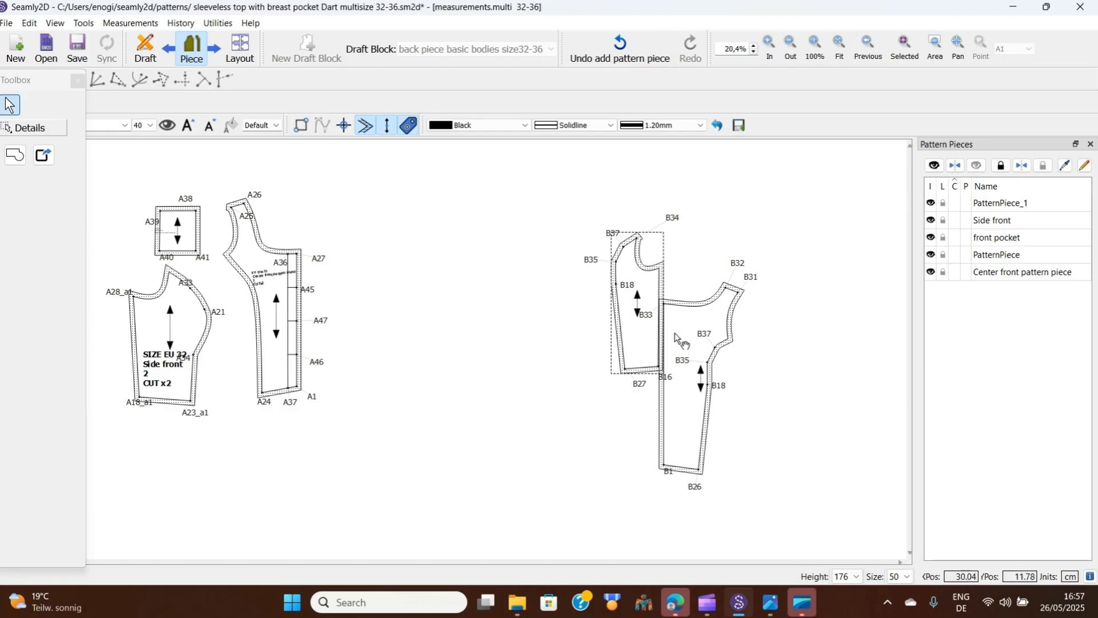
pyautogui.moveTo(676, 337); pyautogui.dragTo(514, 233)
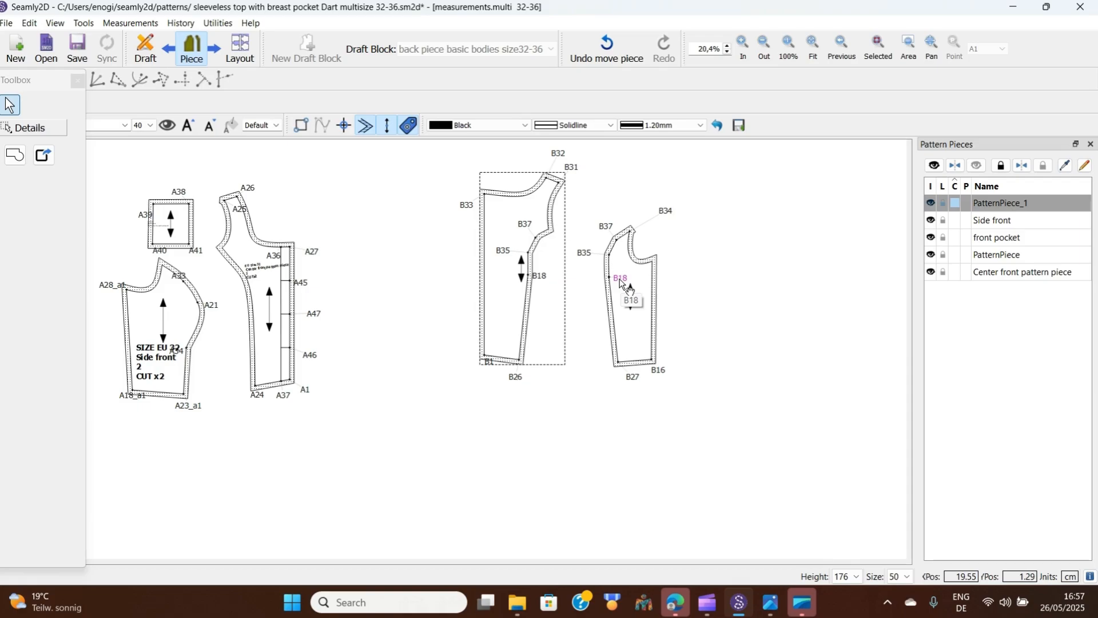
pyautogui.moveTo(625, 269); pyautogui.dragTo(569, 284)
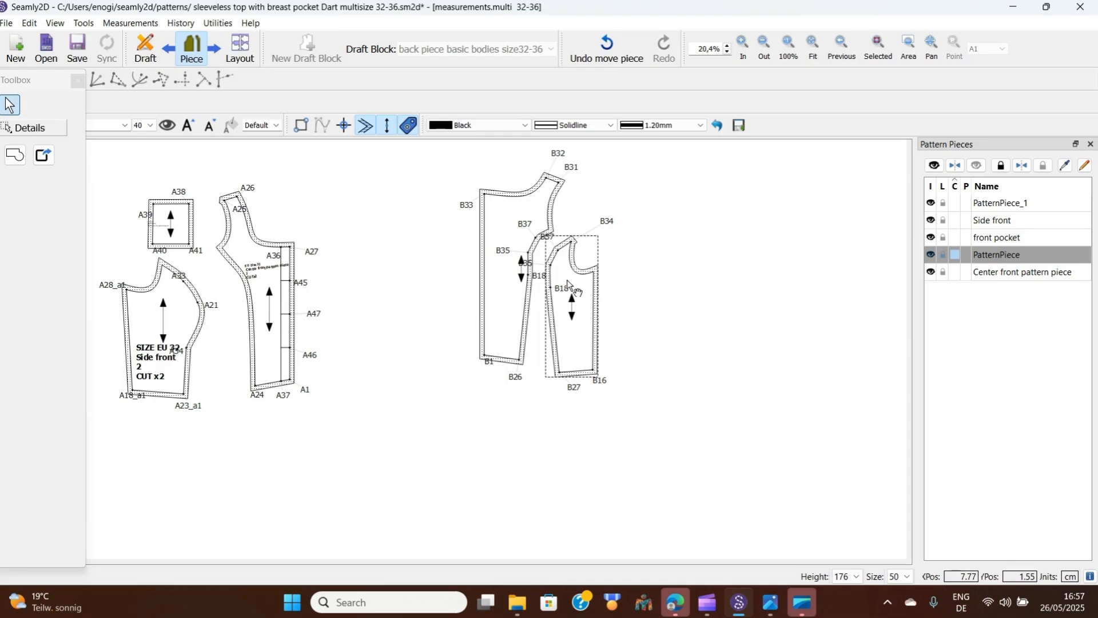
pyautogui.click(691, 307)
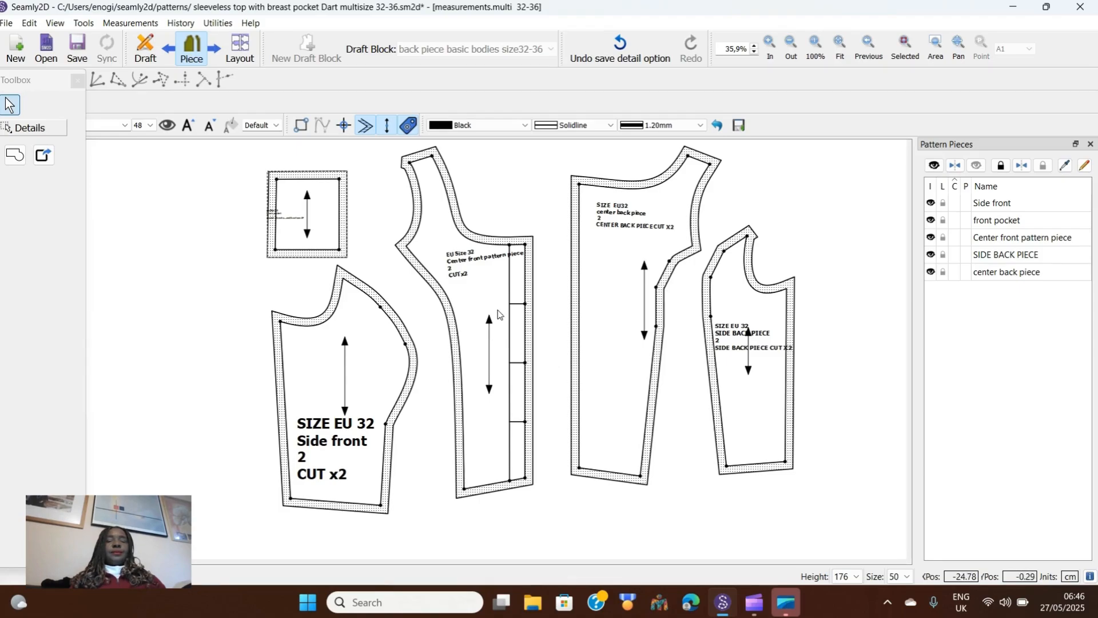
# Generate a print layout of all pieces on an A0 sheet, 84,10 by 118,90 cm, using the descending area rule
pyautogui.click(239, 51)
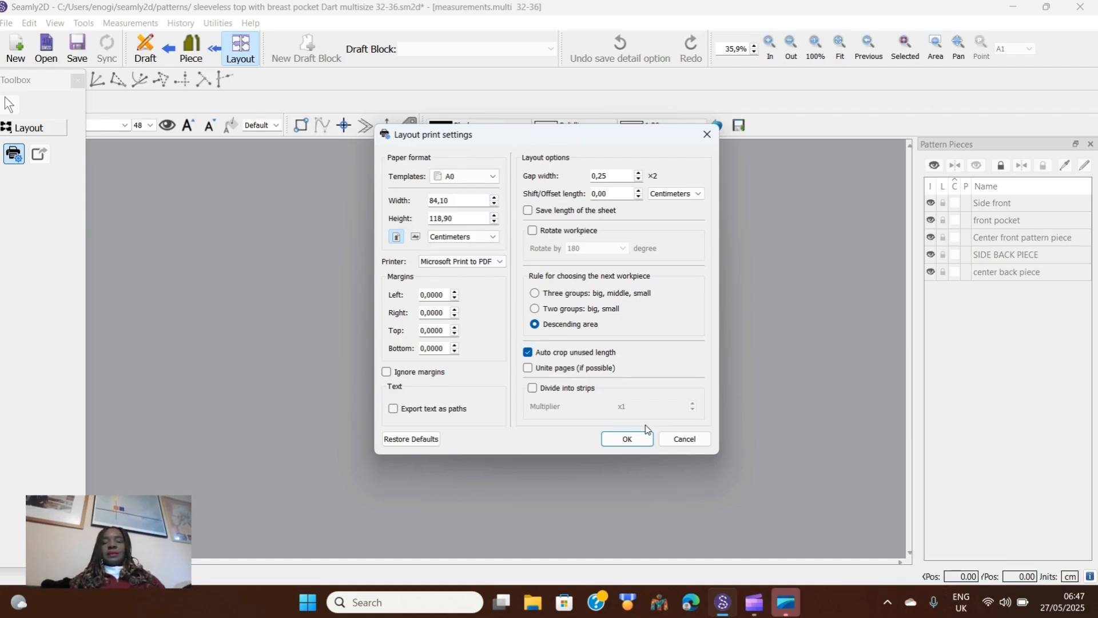
pyautogui.click(627, 443)
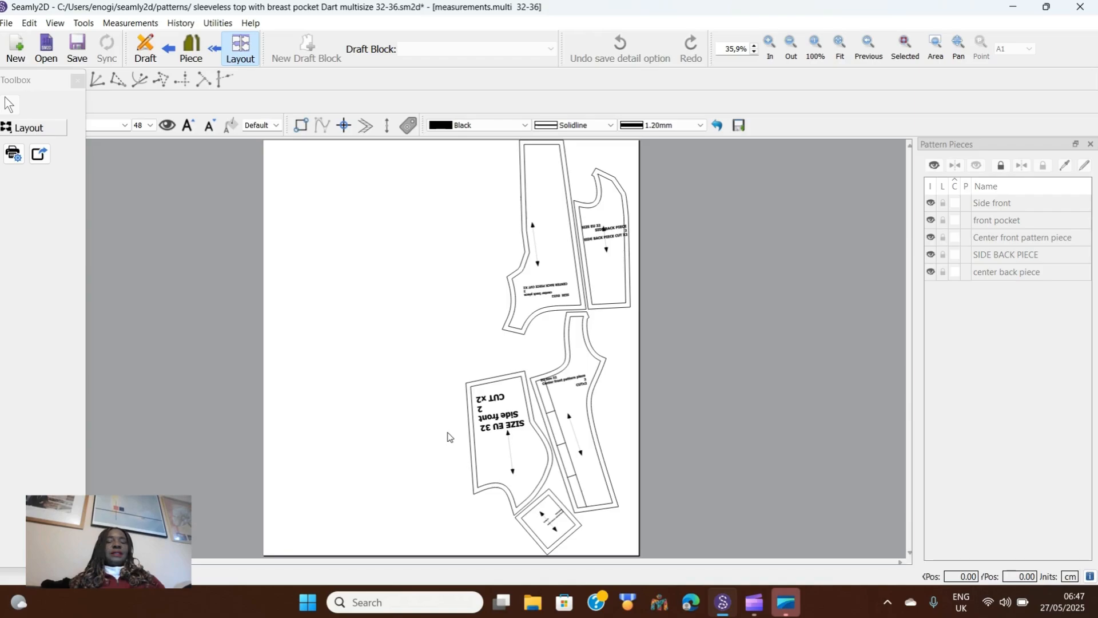
# Export the layout to the Desktop as a tiled PDF on A4 paper in landscape orientation, continuing despite the stale layout
pyautogui.click(40, 155)
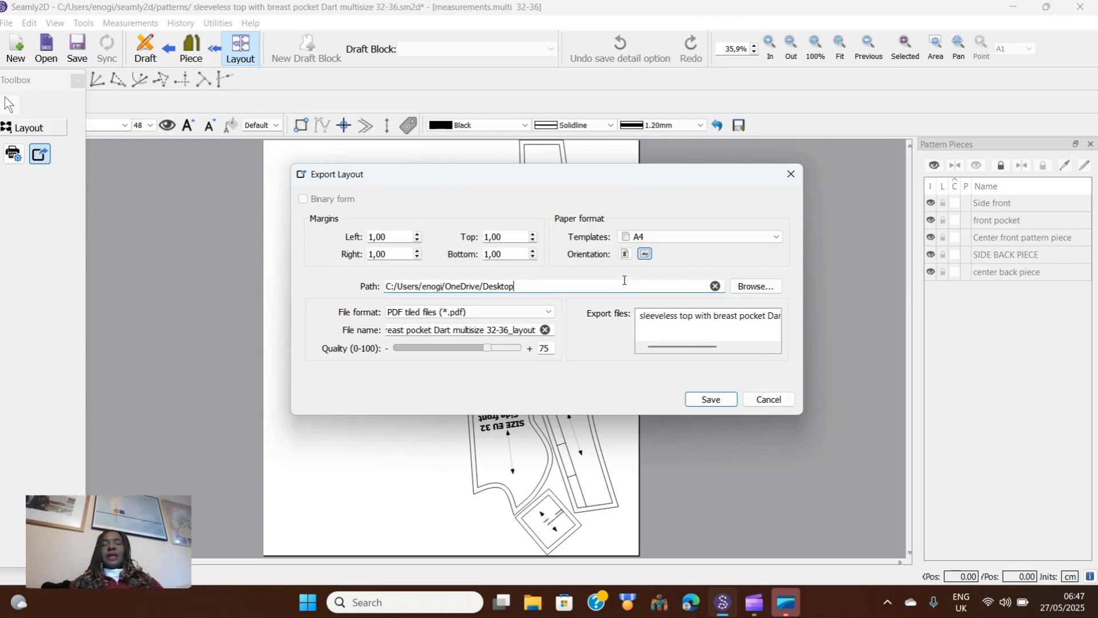
pyautogui.click(647, 255)
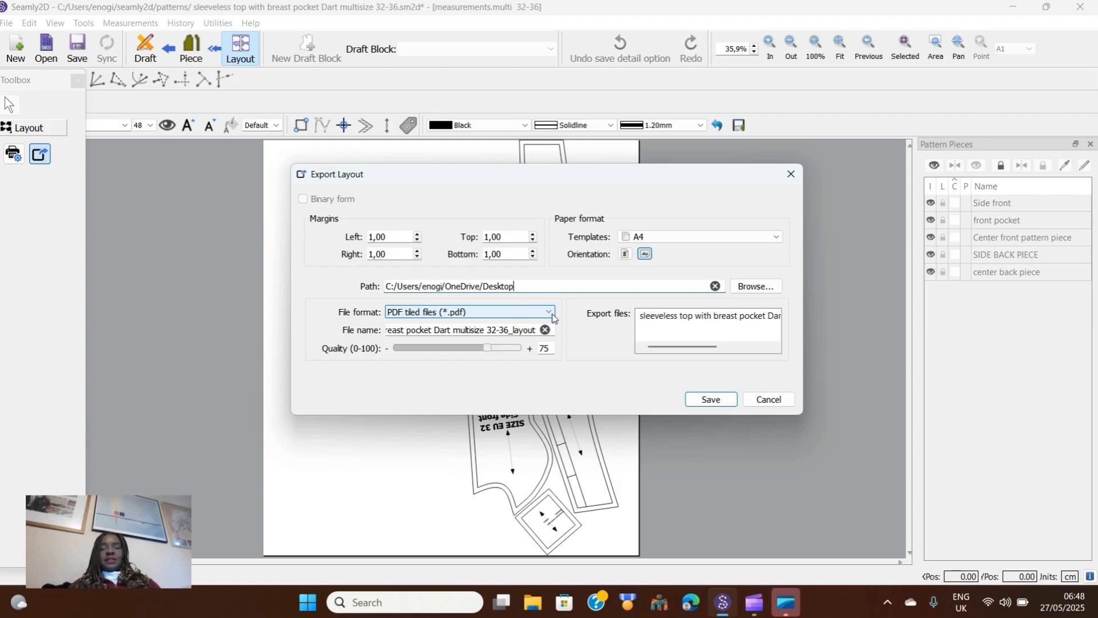
pyautogui.click(551, 314)
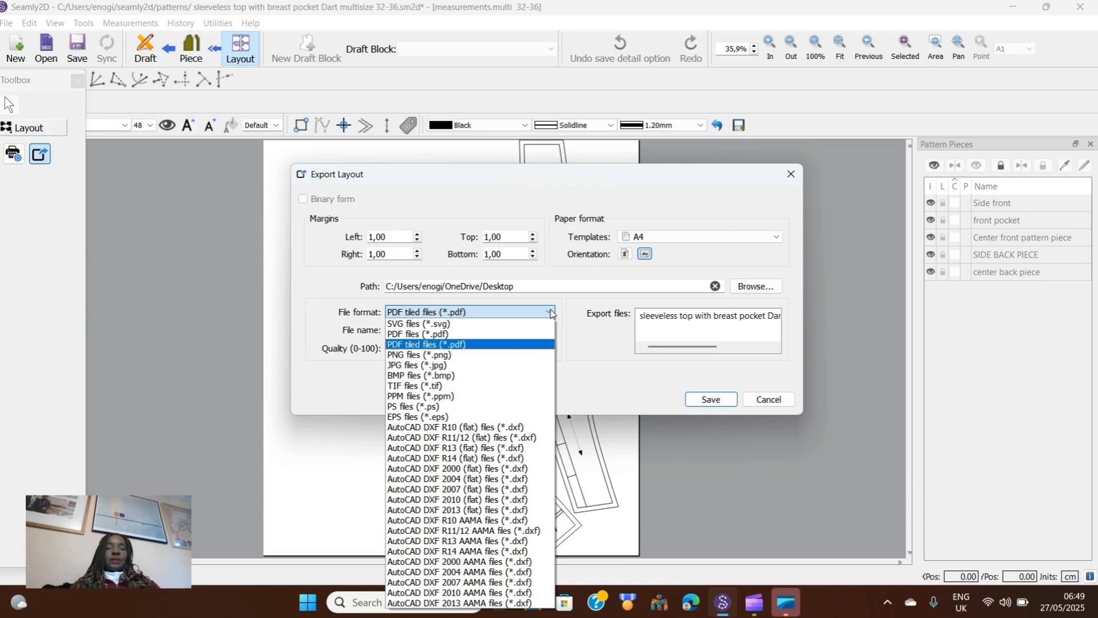
pyautogui.click(551, 313)
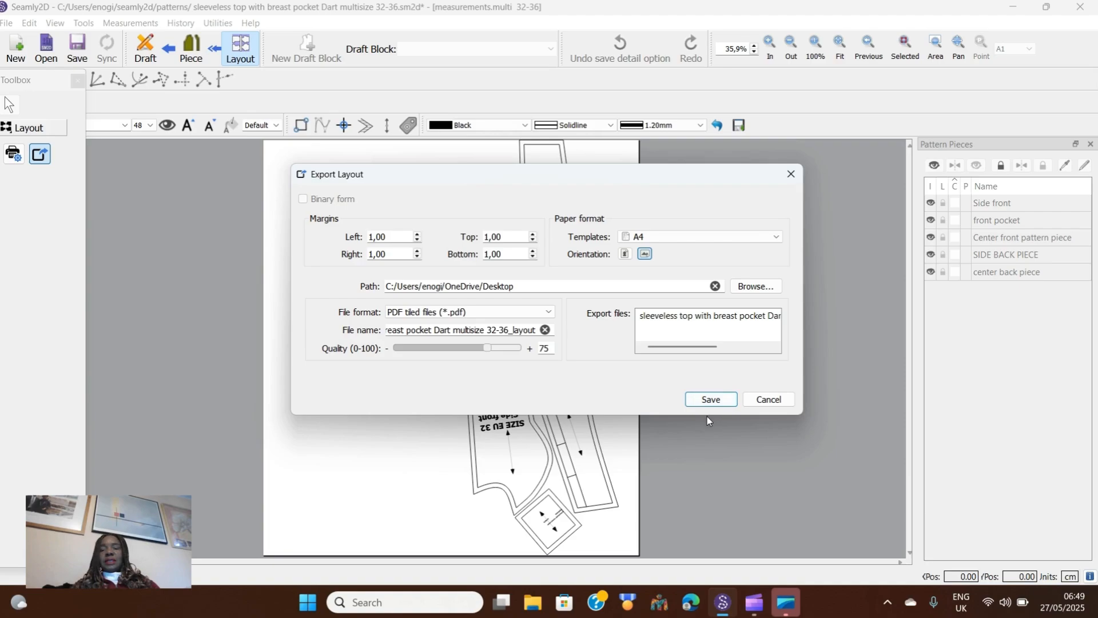
pyautogui.click(718, 404)
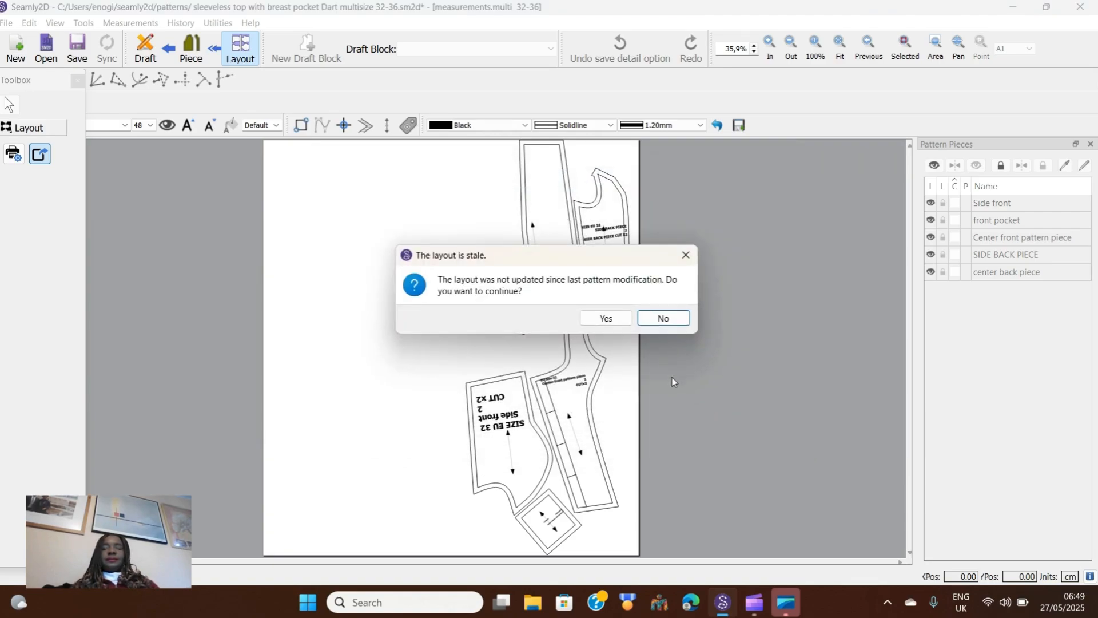
pyautogui.click(605, 319)
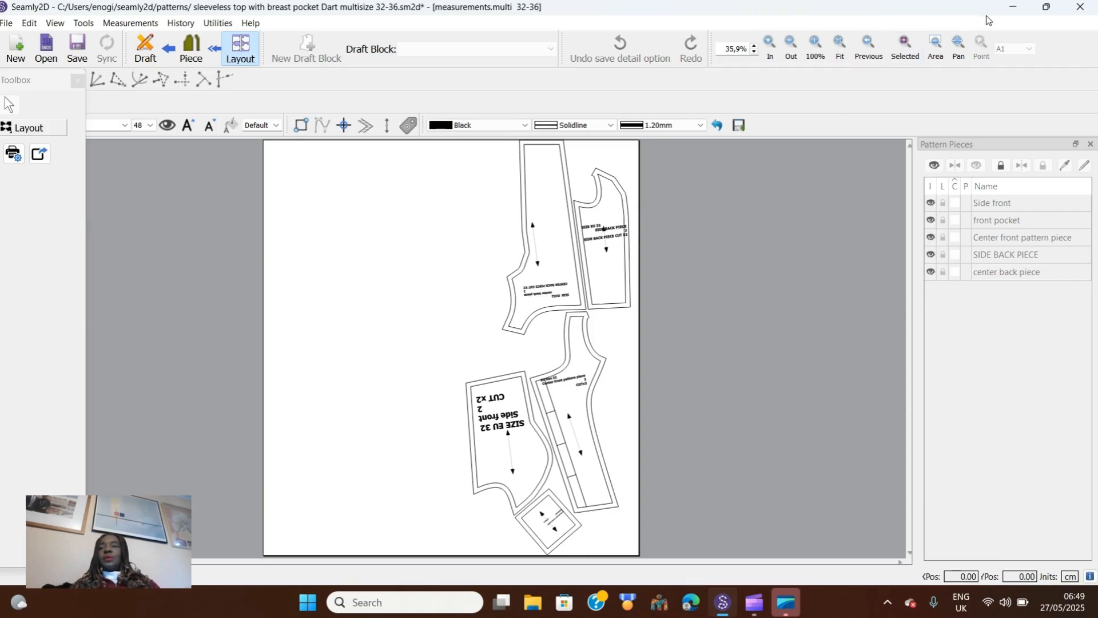
# Switch to the desktop, move the exported layout PDF to a clear spot, and open it maximized to examine its first page
pyautogui.click(1012, 8)
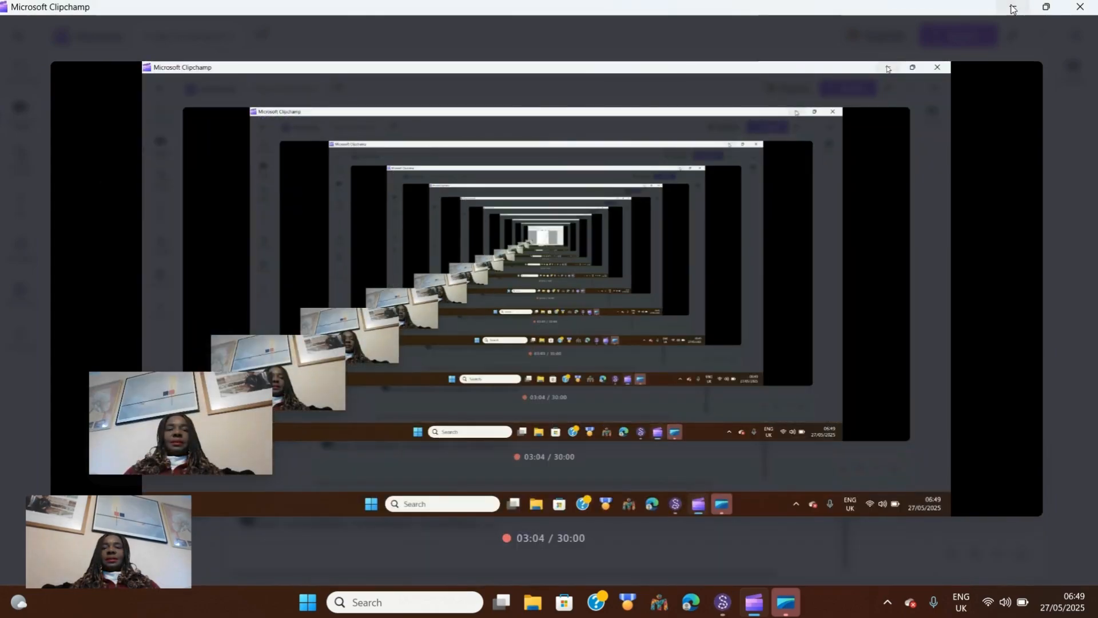
pyautogui.click(1014, 9)
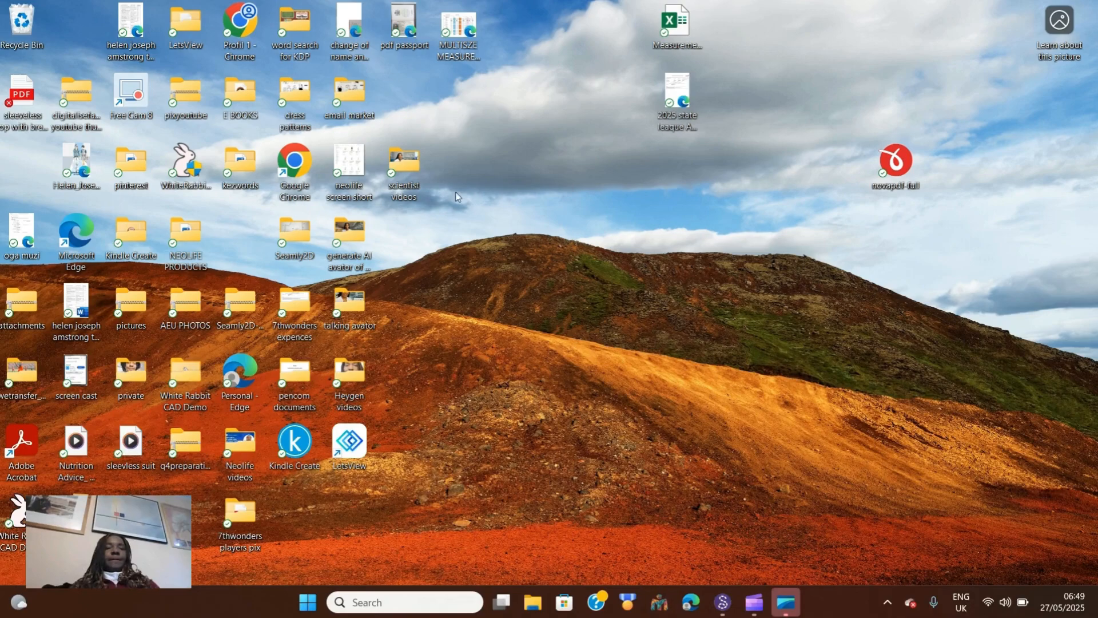
pyautogui.moveTo(13, 97); pyautogui.dragTo(518, 103)
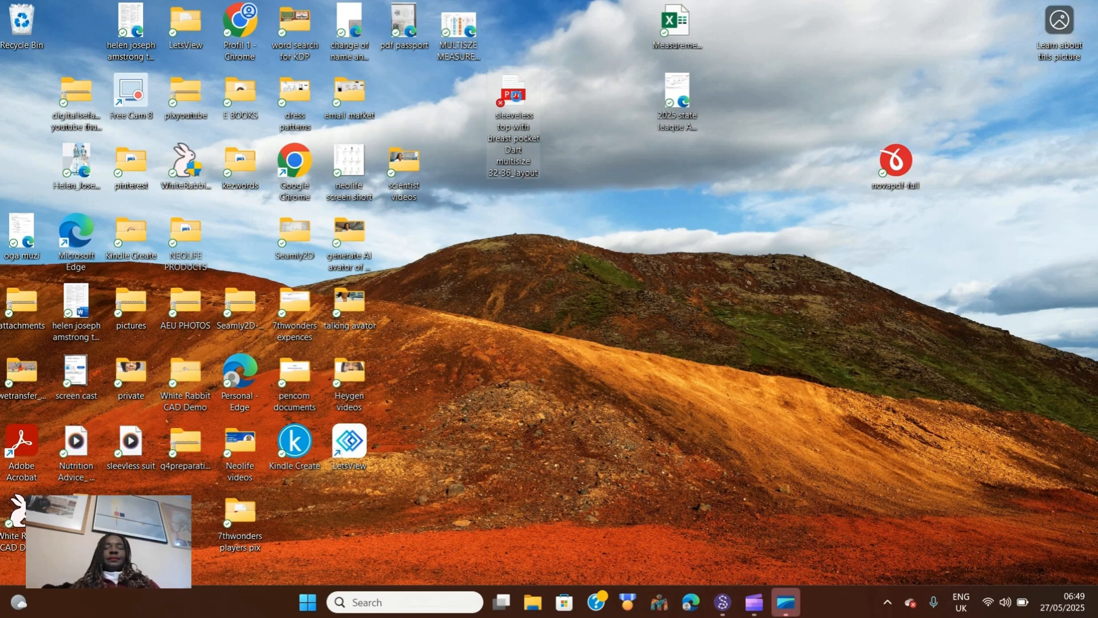
pyautogui.doubleClick(514, 95)
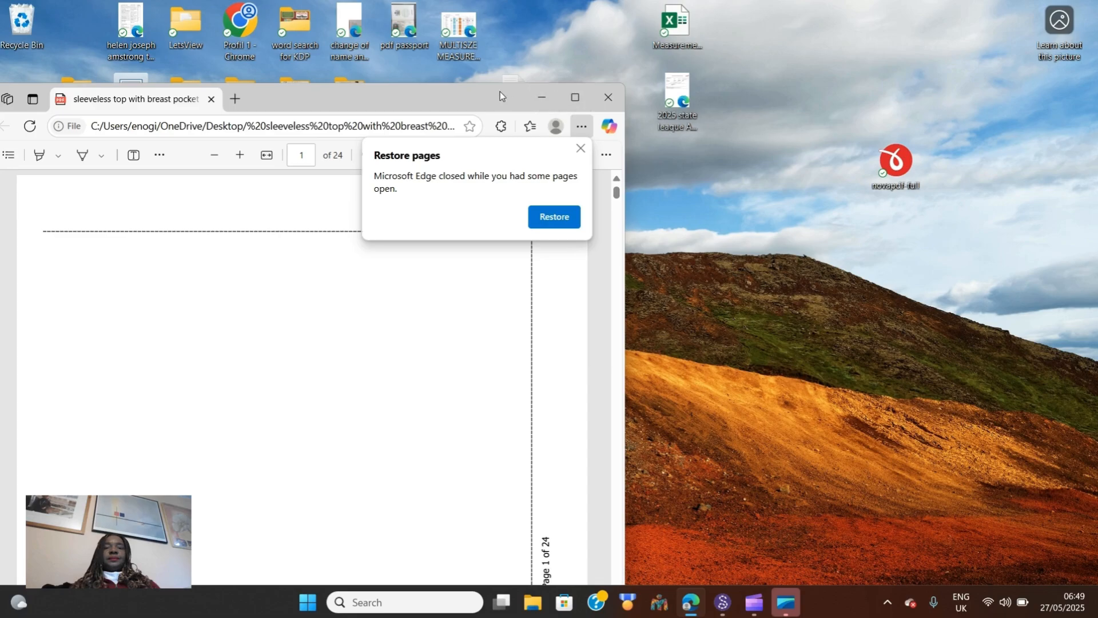
pyautogui.moveTo(483, 93); pyautogui.dragTo(703, 59)
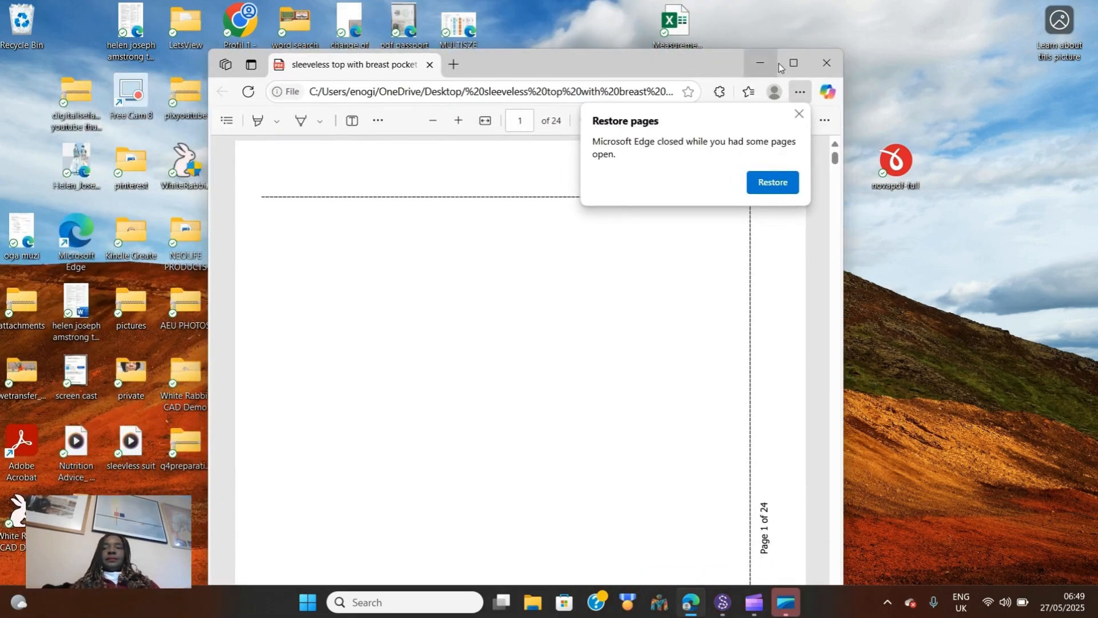
pyautogui.click(793, 64)
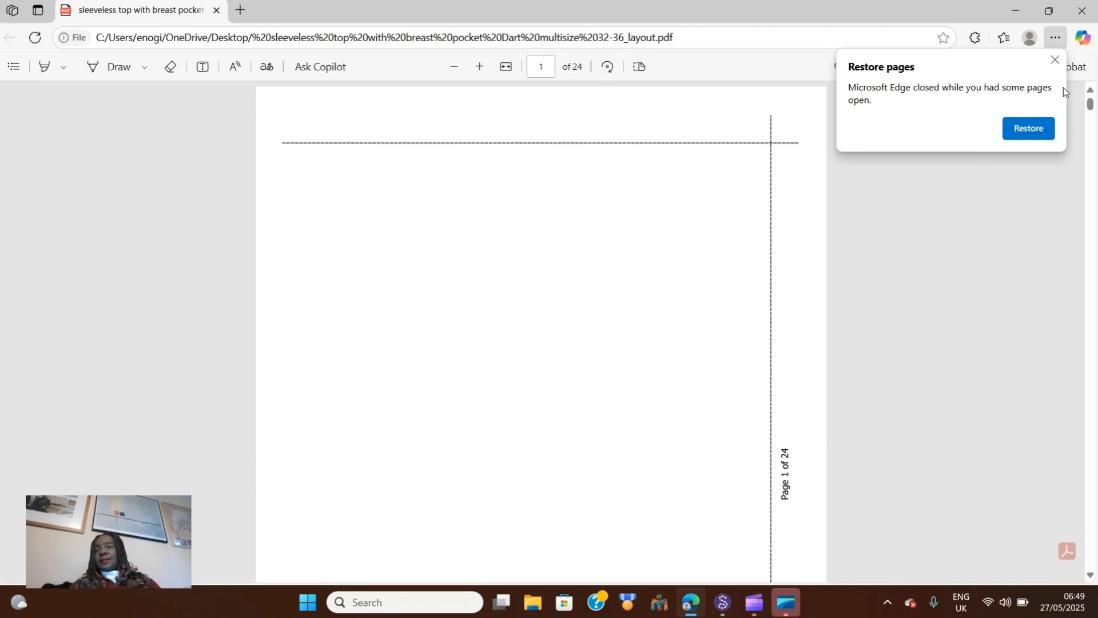
pyautogui.moveTo(1091, 106)
pyautogui.mouseDown()
pyautogui.moveTo(1092, 487)
pyautogui.moveTo(1092, 106)
pyautogui.mouseUp()
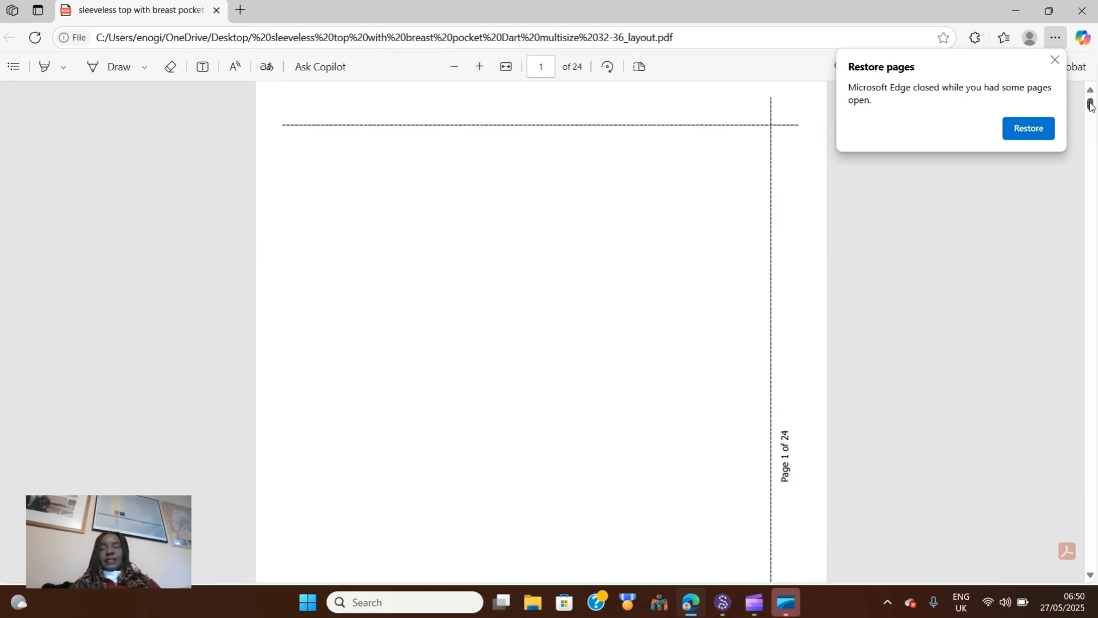
# Close the landscape layout PDF and delete its file from the desktop
pyautogui.click(1082, 11)
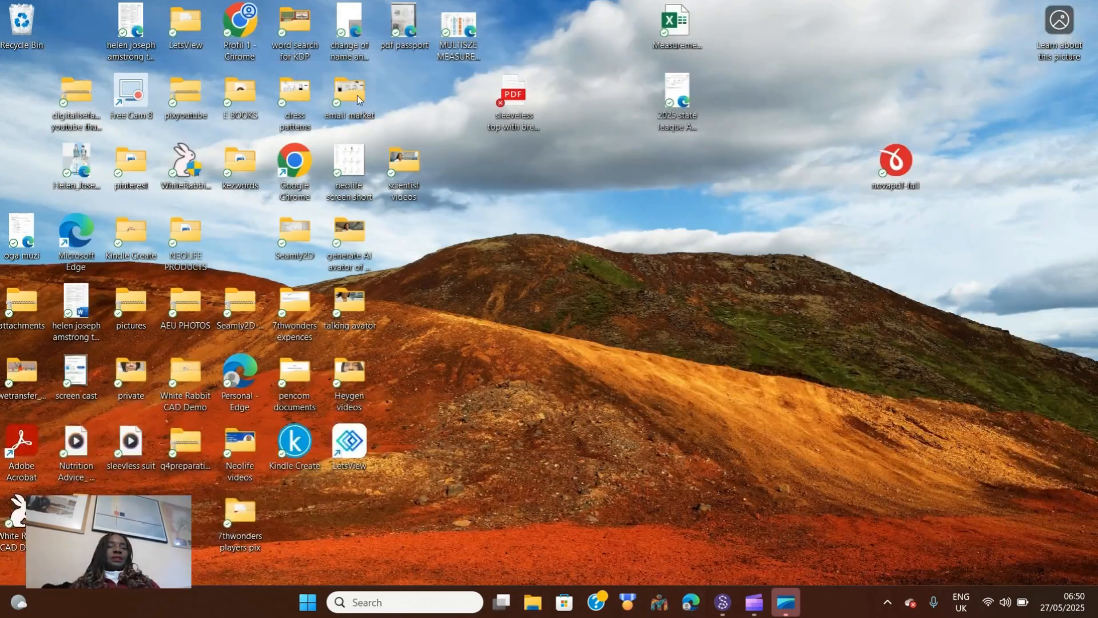
pyautogui.rightClick(517, 100)
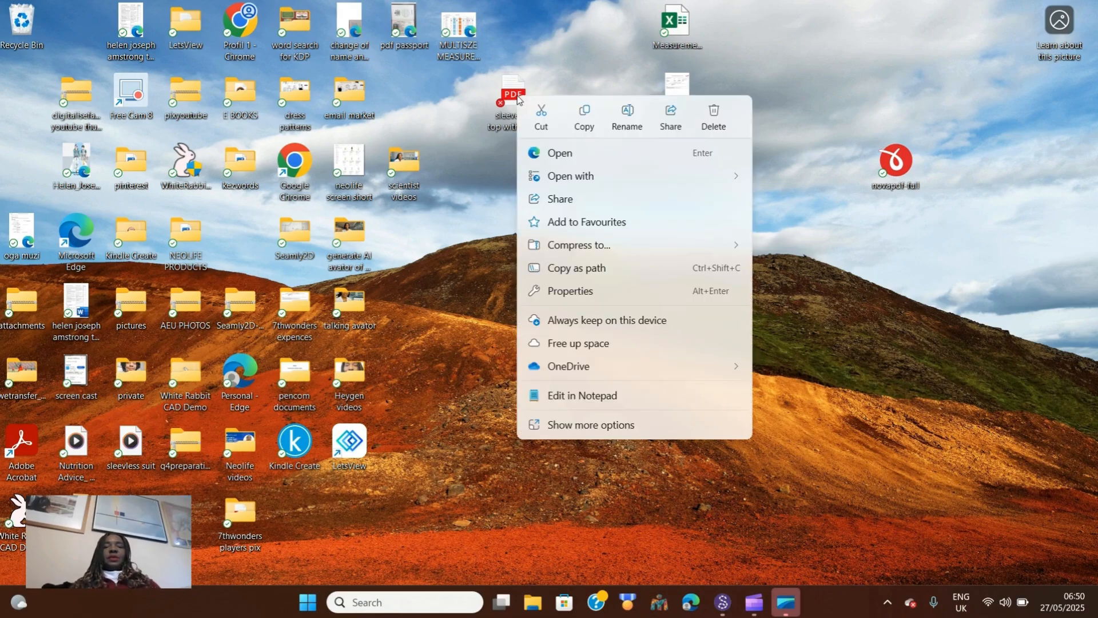
pyautogui.click(713, 120)
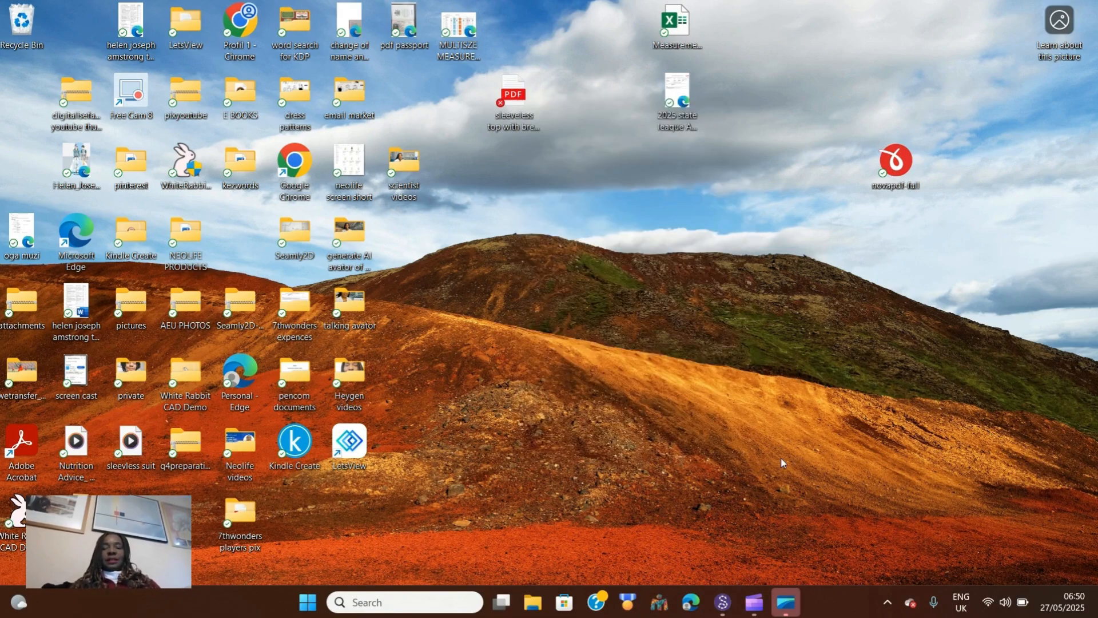
# Switch back to Seamly2D and export the layout to the Desktop as a tiled A4 PDF in portrait orientation, continuing despite the stale layout
pyautogui.click(725, 600)
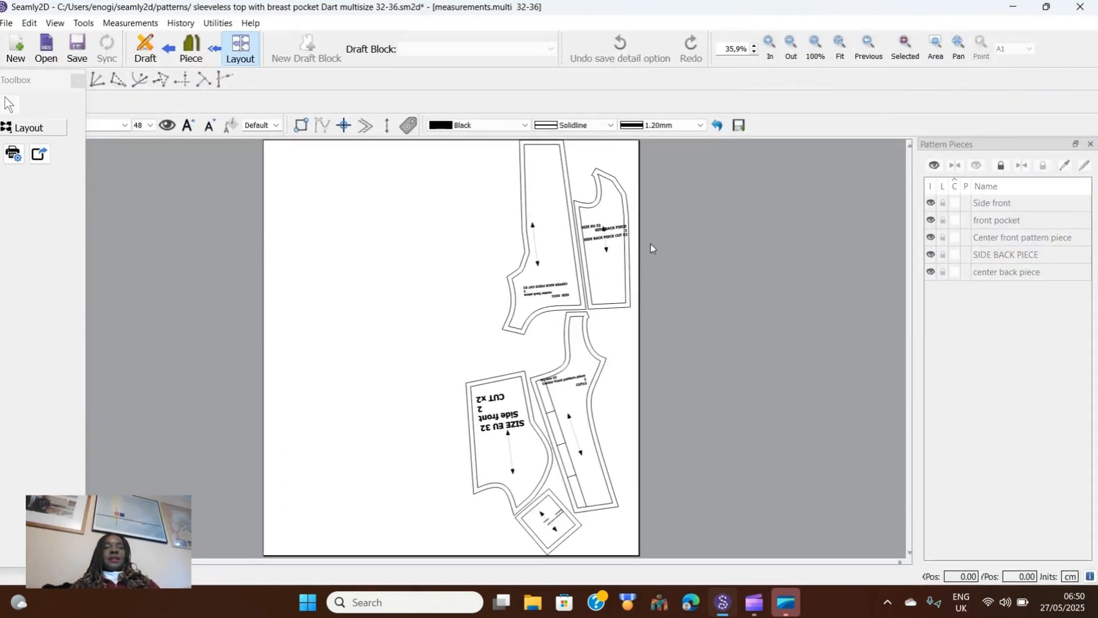
pyautogui.click(40, 154)
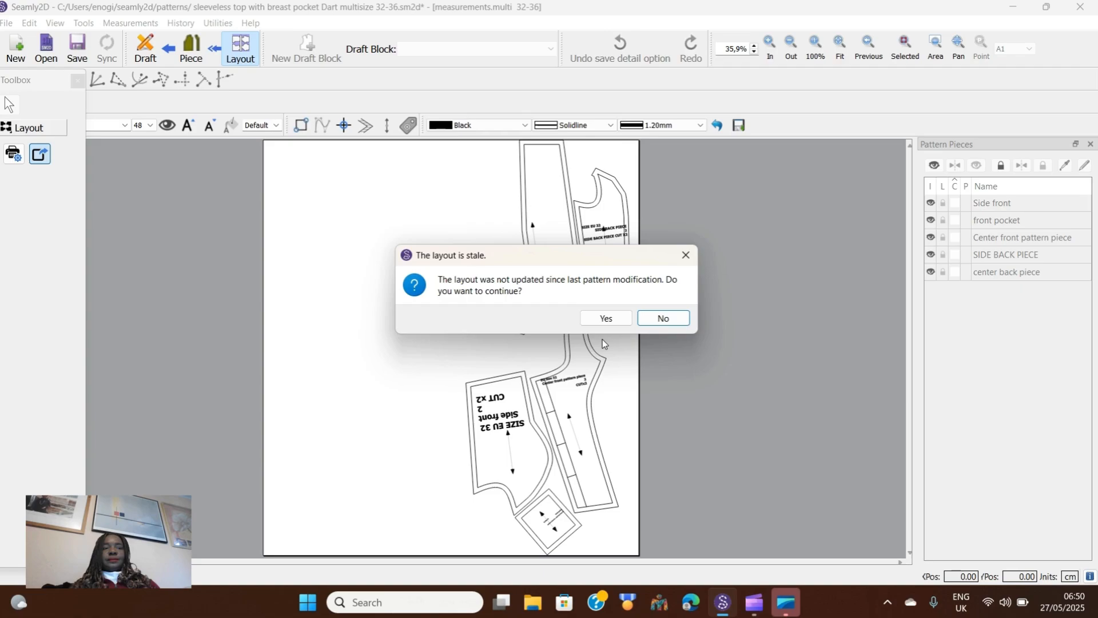
pyautogui.click(603, 319)
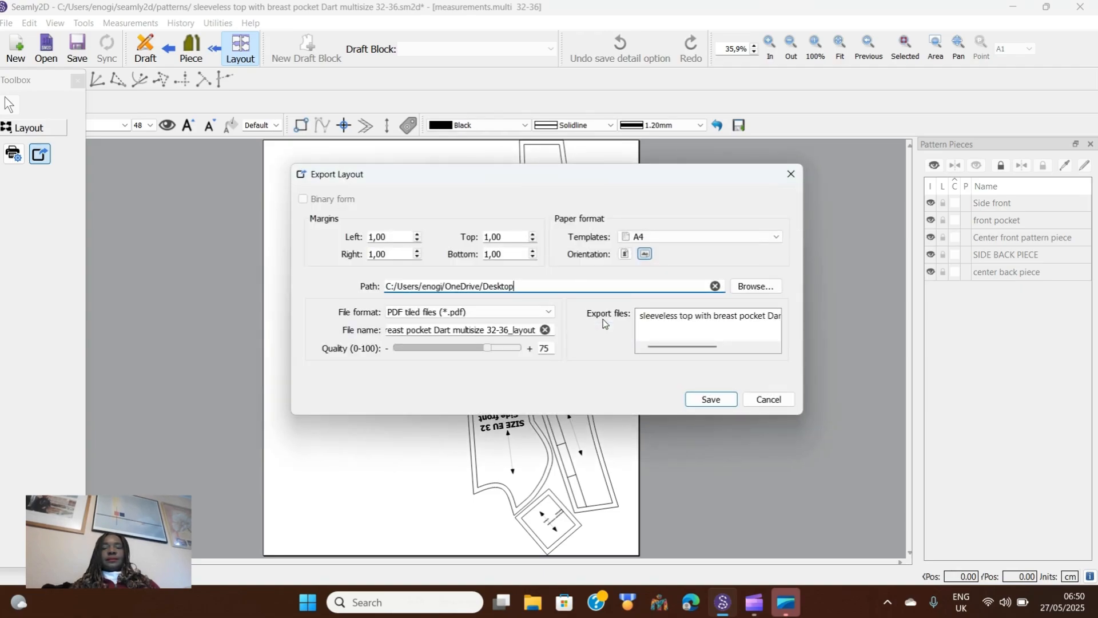
pyautogui.click(626, 254)
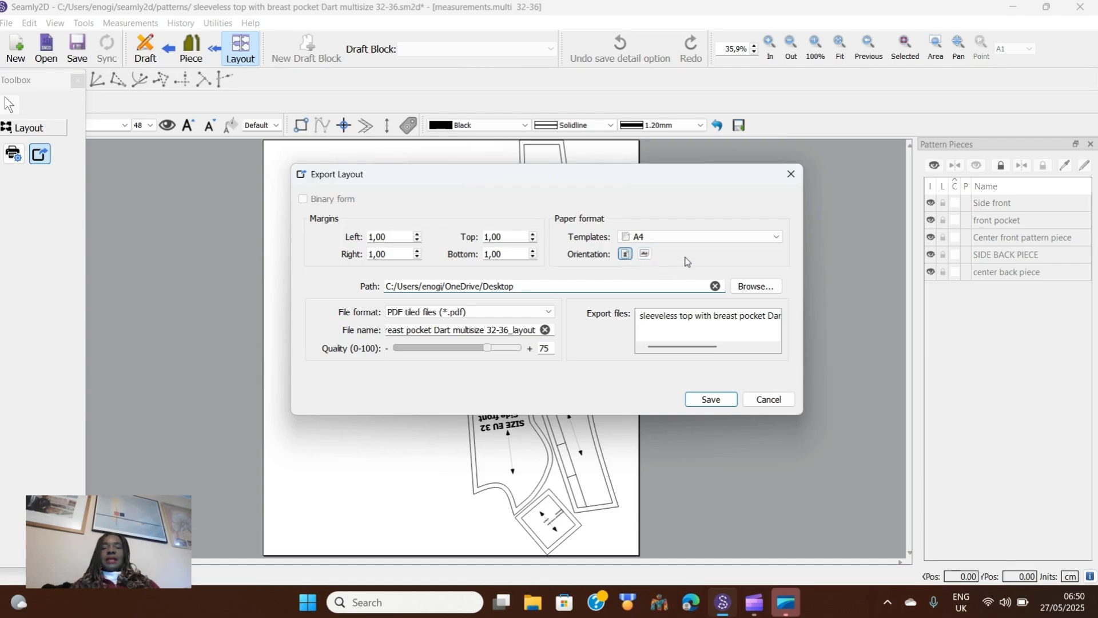
pyautogui.click(718, 400)
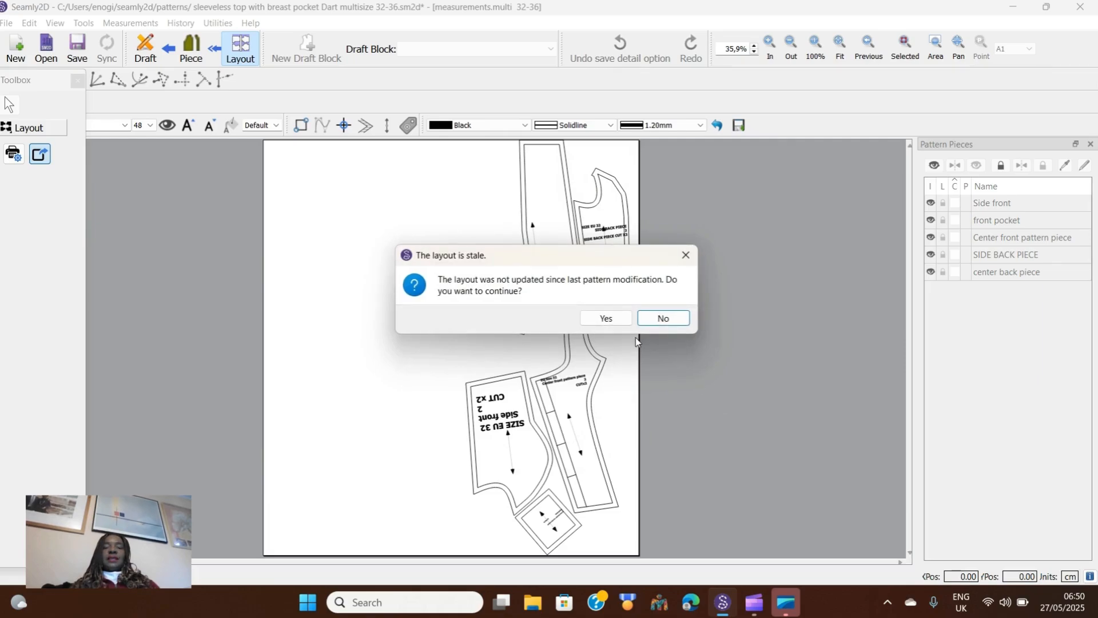
pyautogui.click(611, 322)
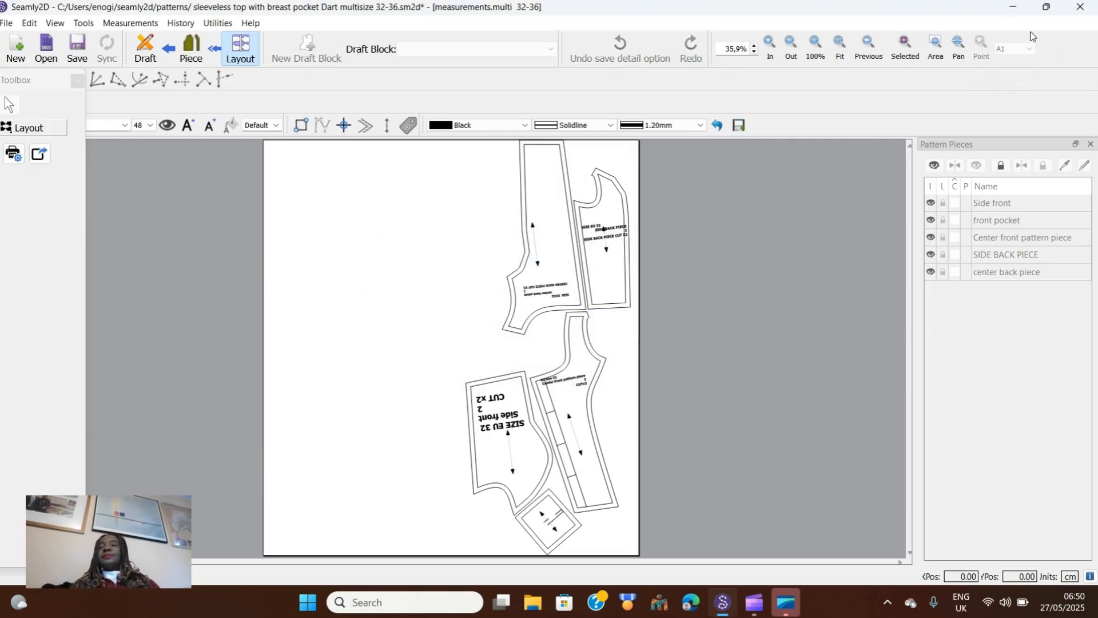
# Open the newly exported portrait layout PDF from the desktop and examine its tiled pages, including the grid labels and cutting marks
pyautogui.click(1016, 9)
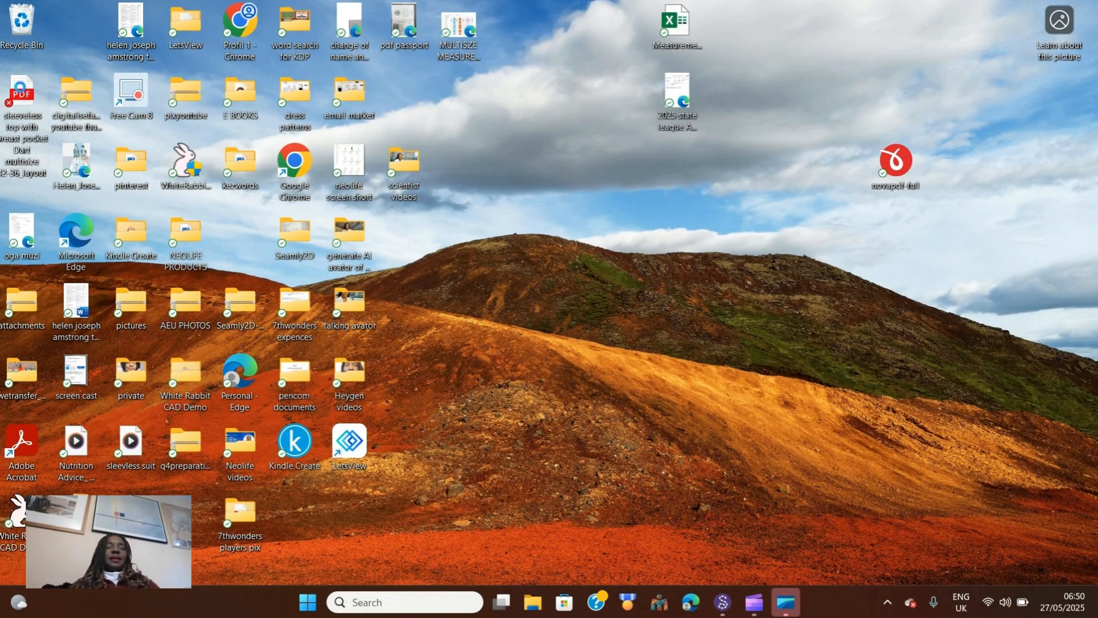
pyautogui.doubleClick(21, 92)
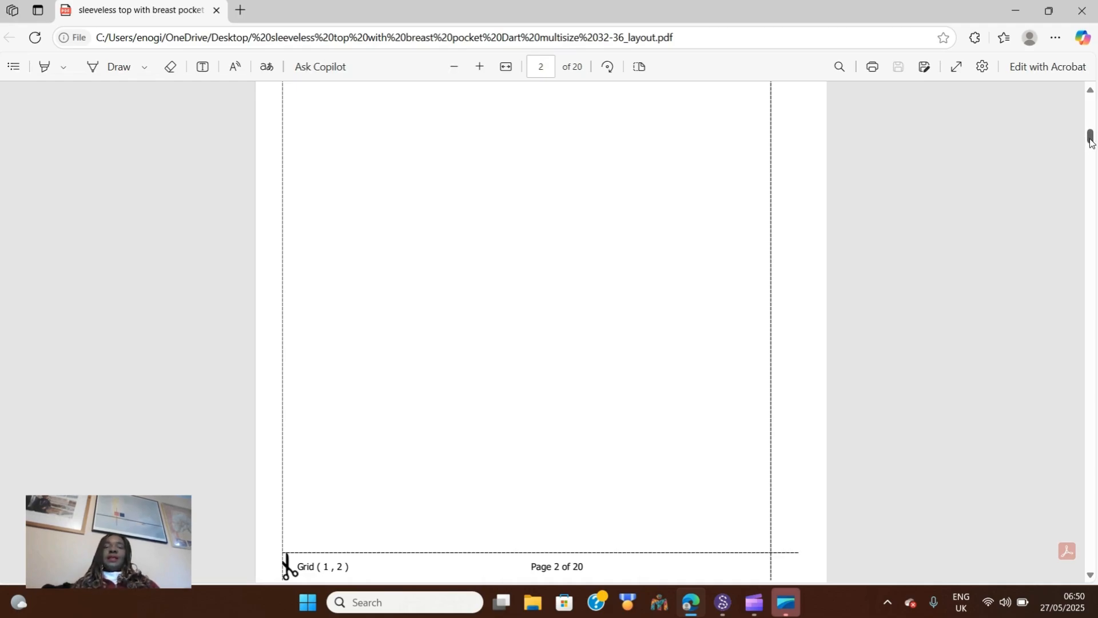
pyautogui.moveTo(1092, 142); pyautogui.dragTo(1092, 320)
pyautogui.scroll(-20, 541, 332)
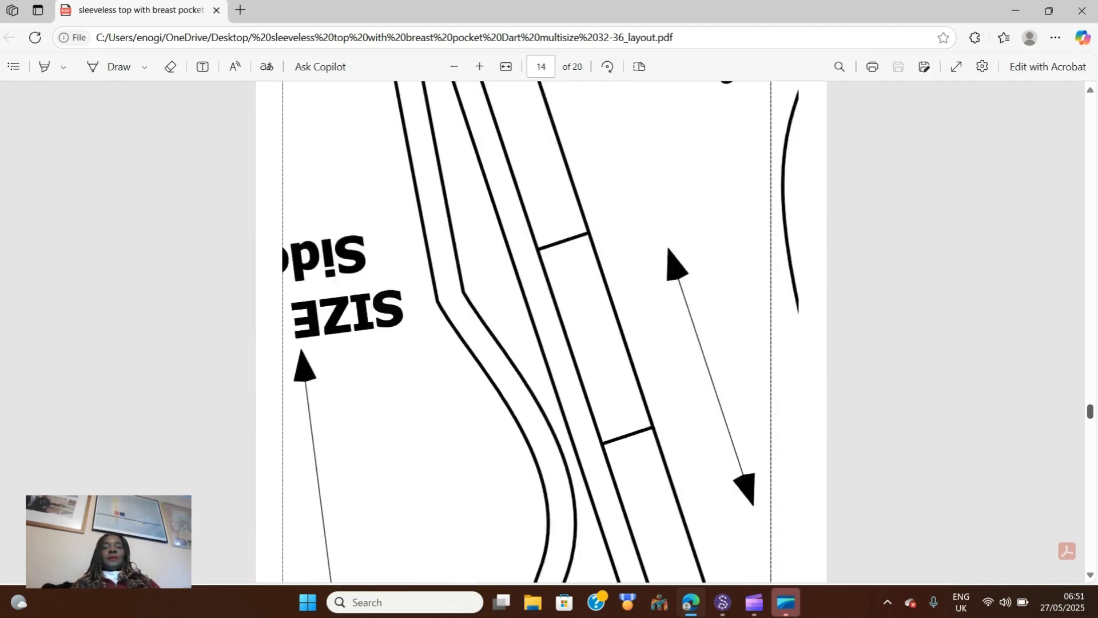
pyautogui.scroll(-10, 541, 331)
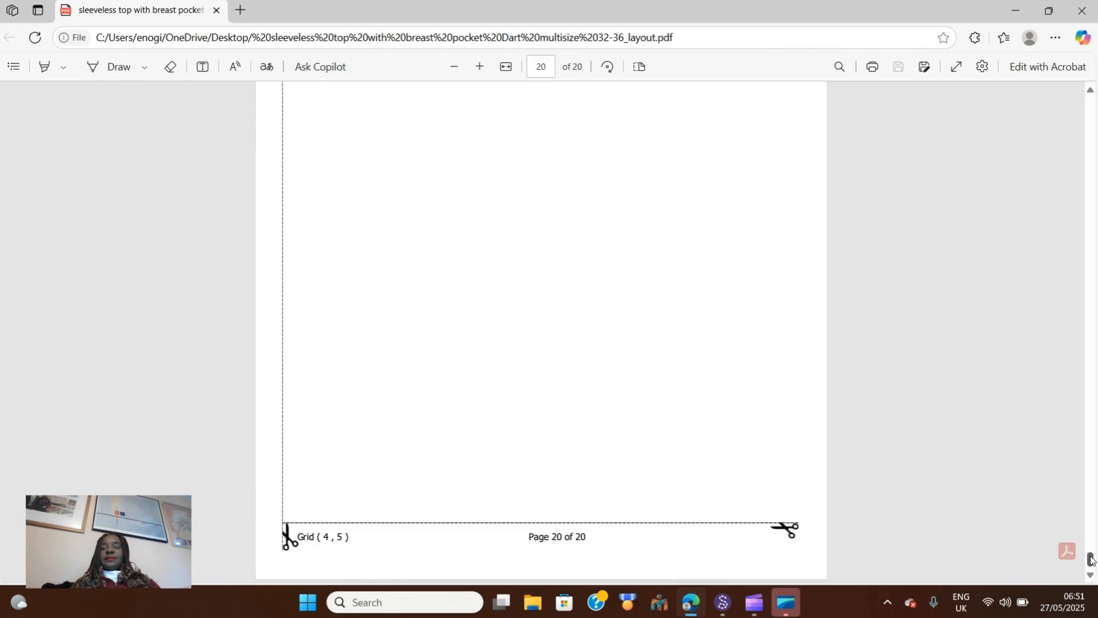
pyautogui.moveTo(1091, 556); pyautogui.dragTo(1091, 540)
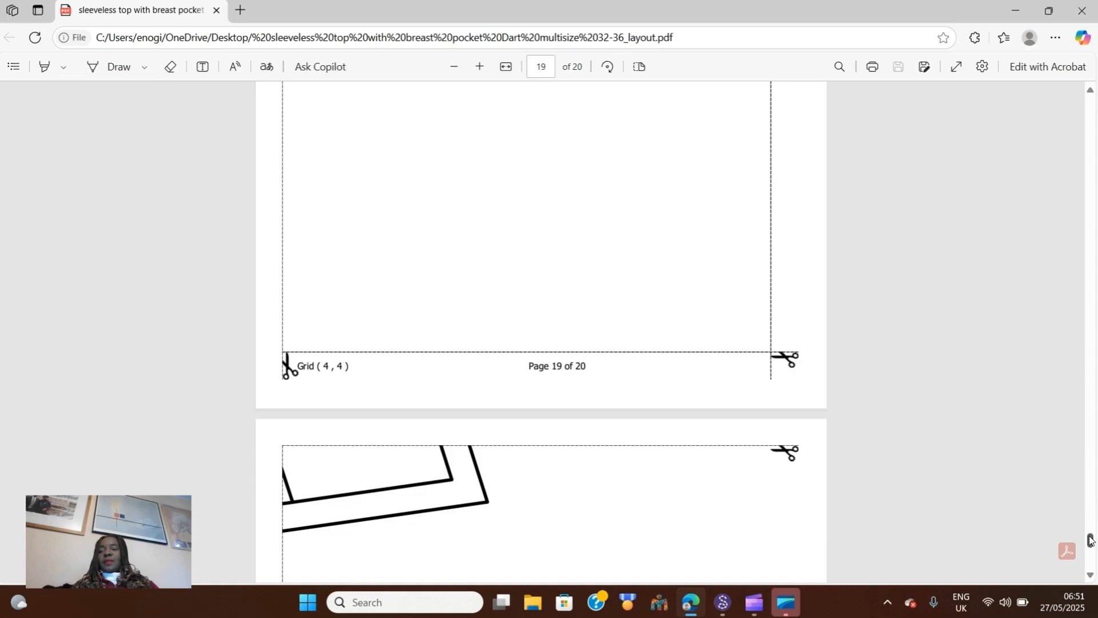
pyautogui.moveTo(1091, 540); pyautogui.dragTo(1058, 73)
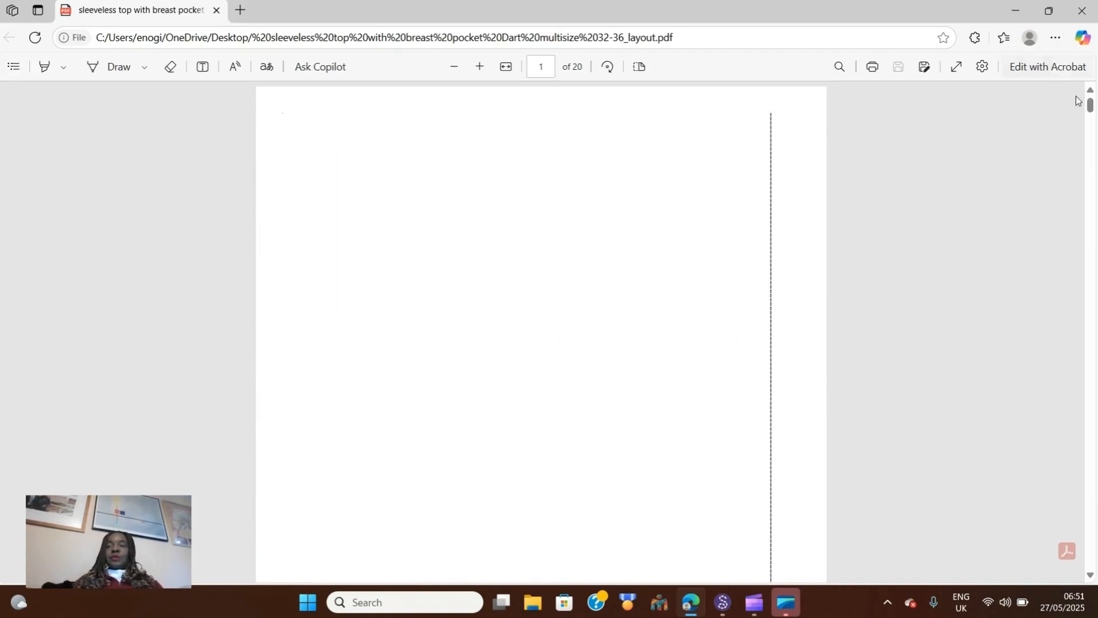
pyautogui.moveTo(1093, 111); pyautogui.dragTo(1094, 367)
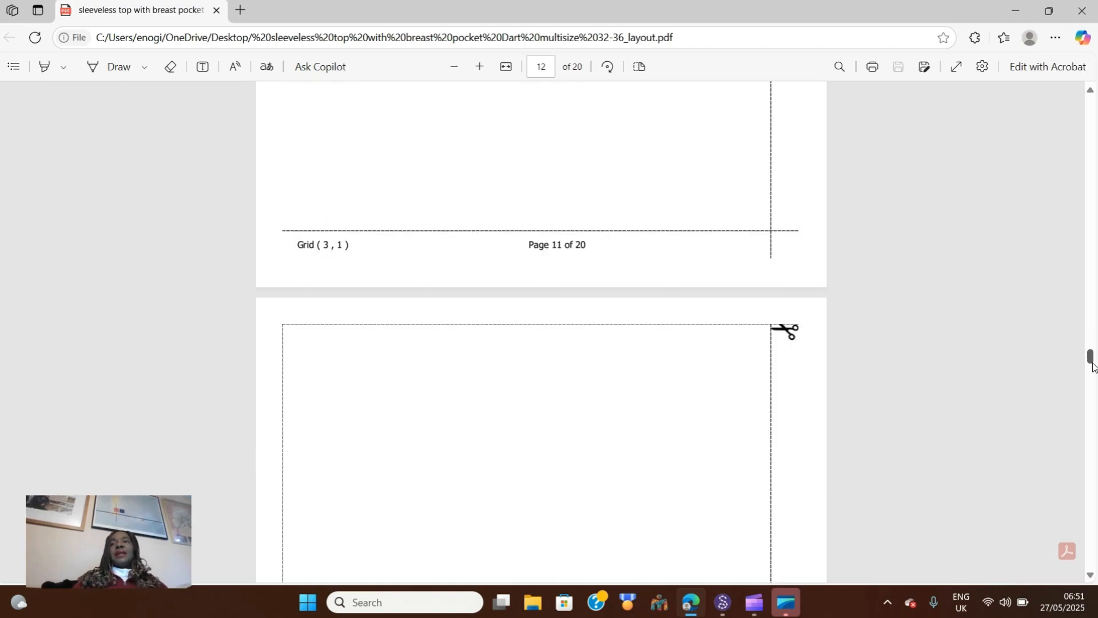